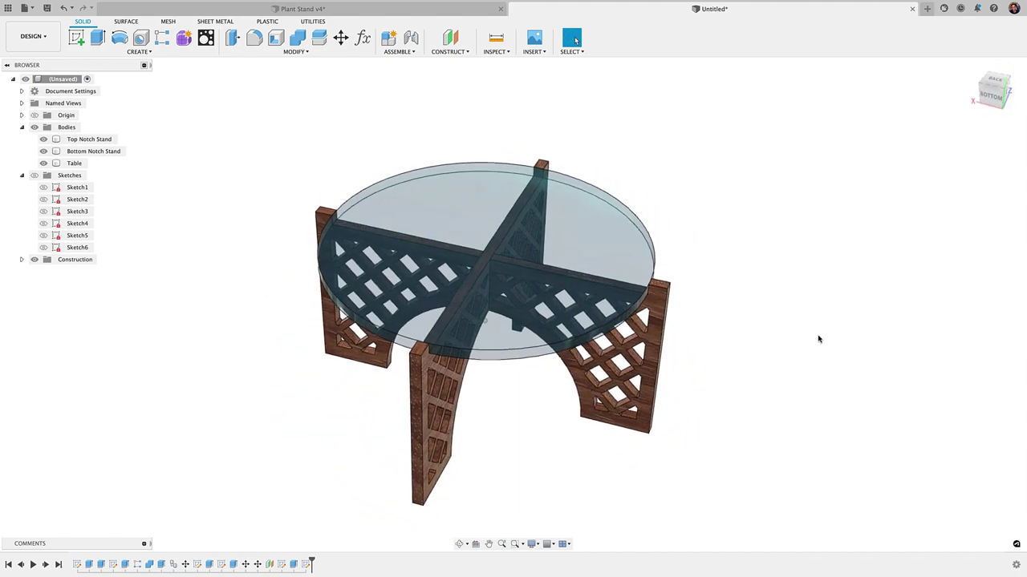
# Export Sketch6 of the table stand as a DXF file
pyautogui.rightClick(73, 248)
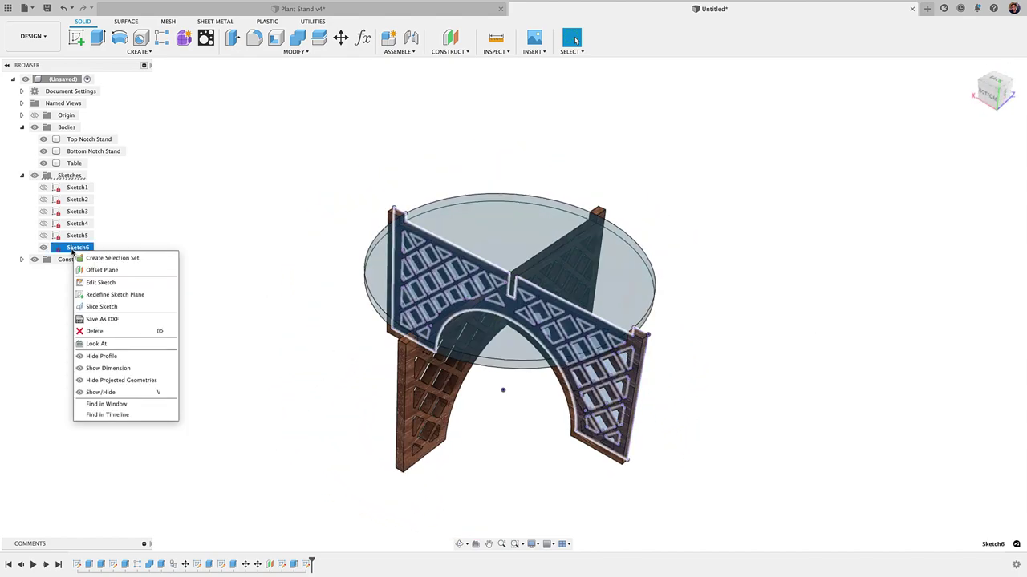
pyautogui.click(103, 318)
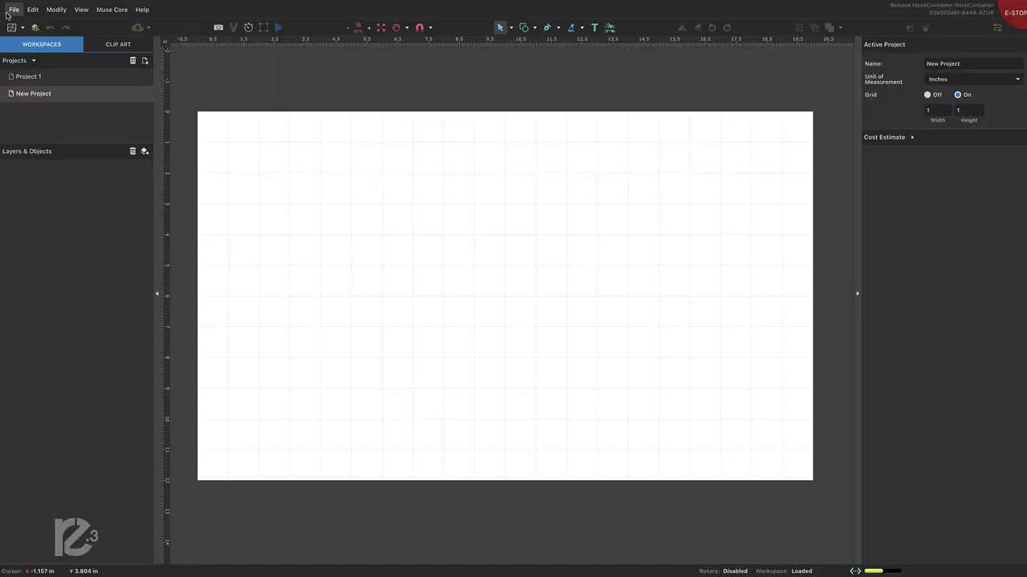
# Switch to the laser engraving software and import the table leg drawing into the new project
pyautogui.click(10, 12)
pyautogui.moveTo(72, 62)
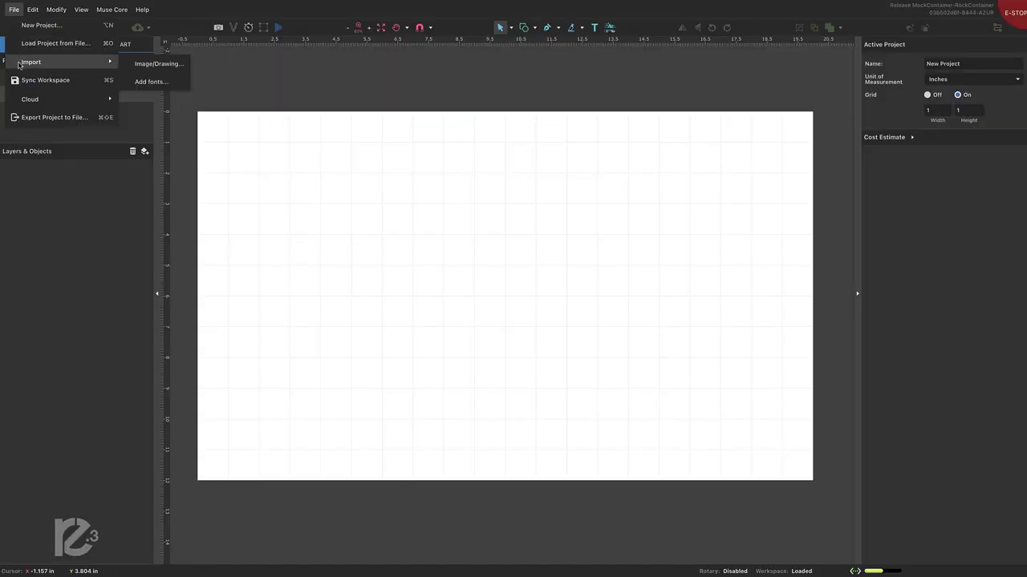
pyautogui.click(161, 69)
pyautogui.moveTo(453, 286); pyautogui.dragTo(402, 199)
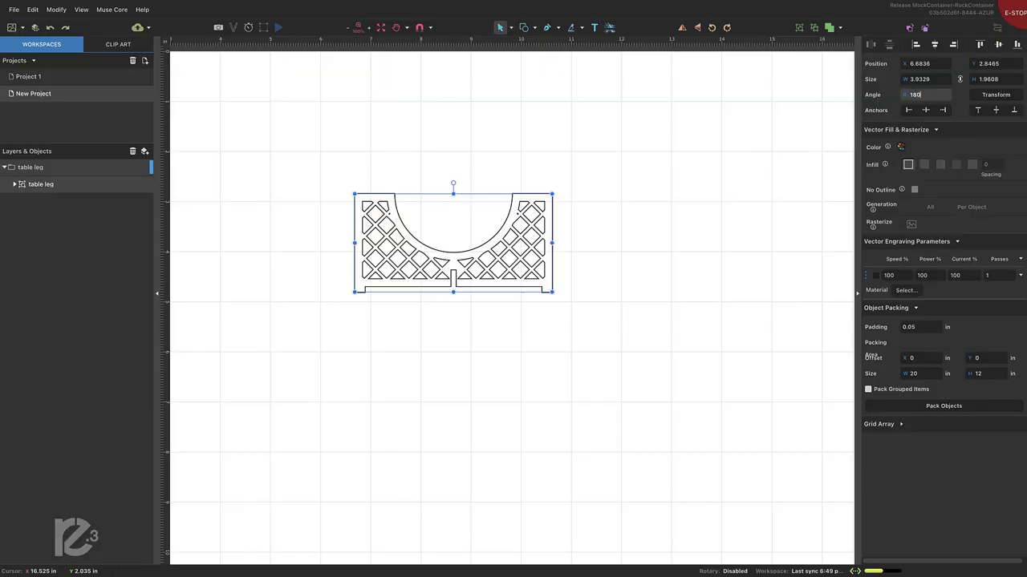
pyautogui.press('Return')
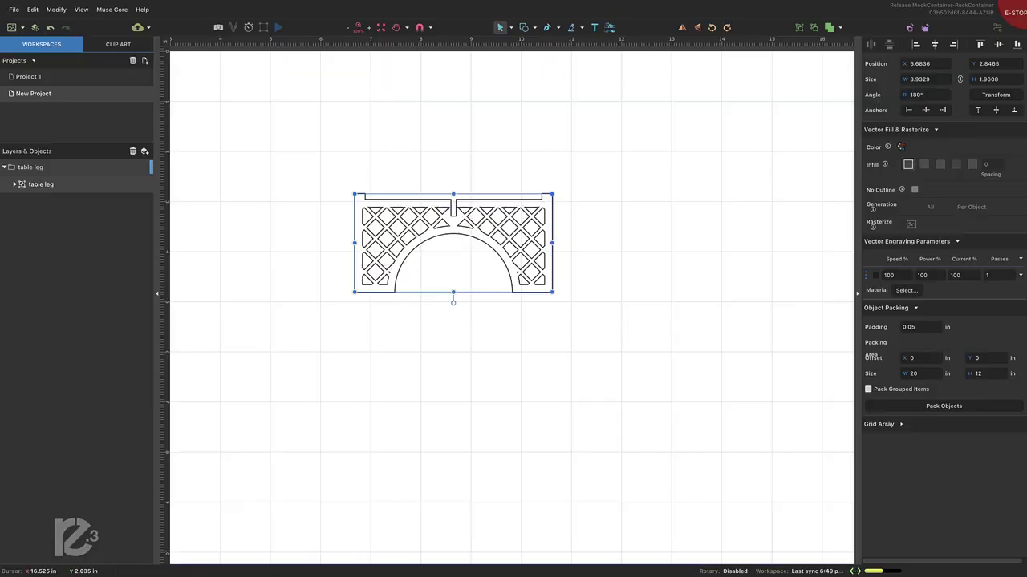
# Move the table leg drawing near the work area's upper-left corner, about X 0.53, Y 0.81 in, and open its engraving speed for editing
pyautogui.scroll(-4, 620, 387)
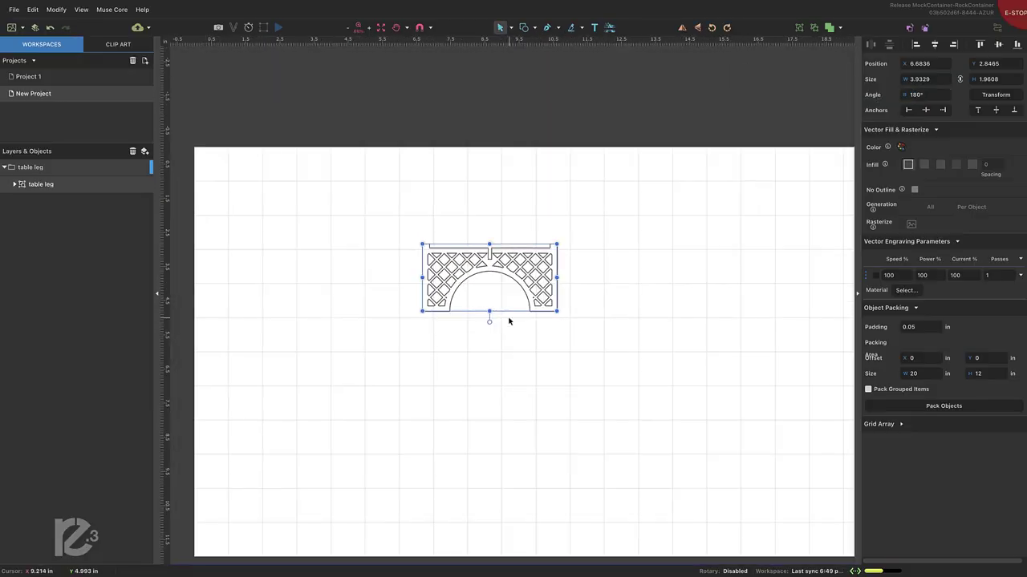
pyautogui.moveTo(484, 268); pyautogui.dragTo(275, 198)
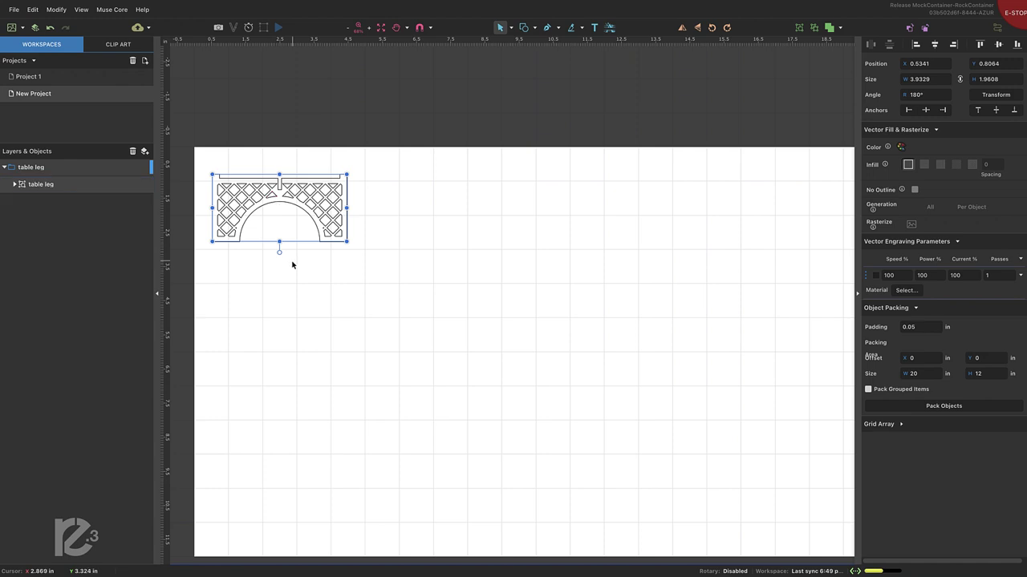
pyautogui.click(291, 265)
pyautogui.moveTo(901, 276); pyautogui.dragTo(873, 276)
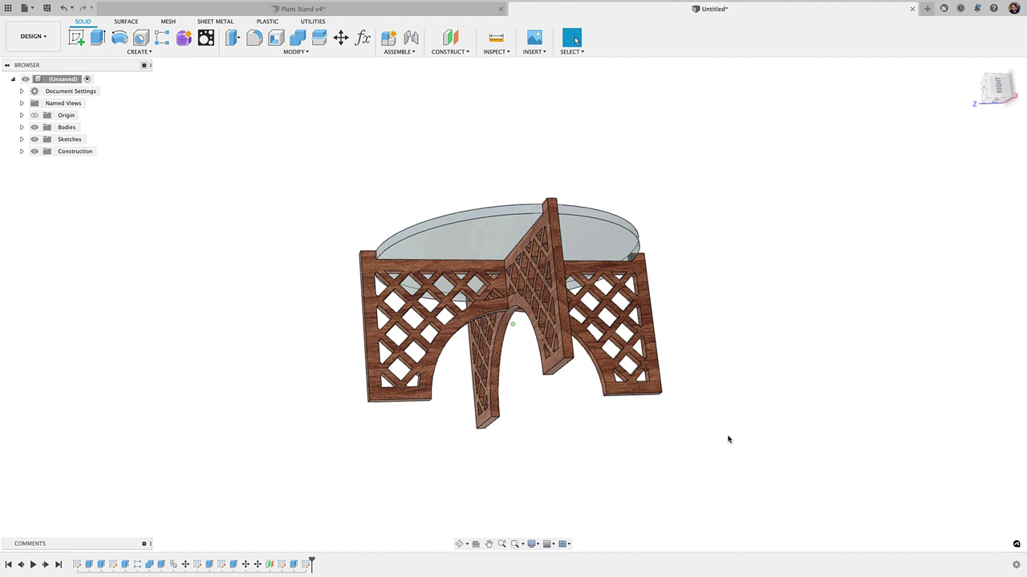
# Roll the Fusion 360 table design's history back to before its first feature
pyautogui.keyDown('shift'); pyautogui.scroll(5, 729, 439); pyautogui.keyUp('shift')
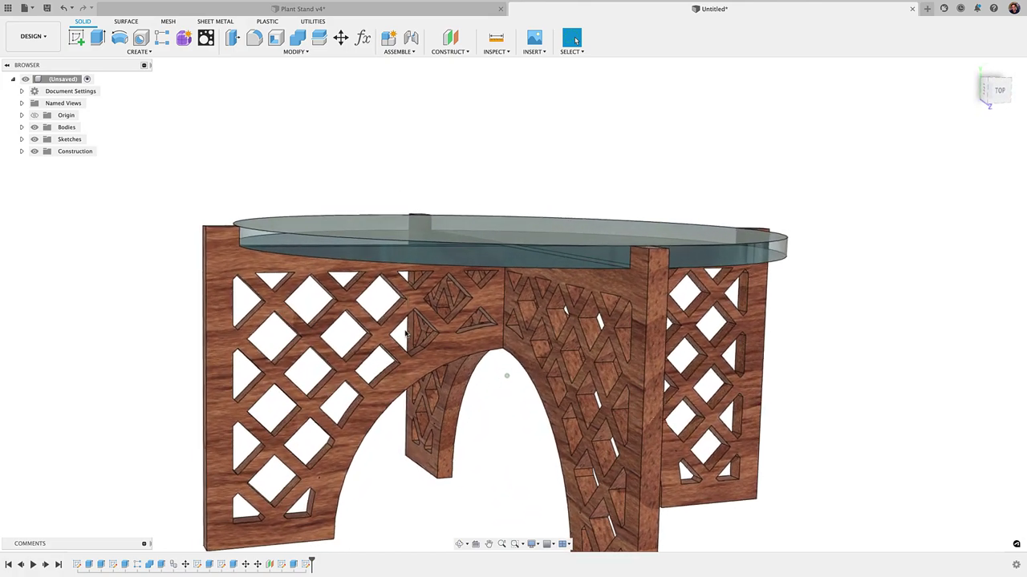
pyautogui.scroll(3, 405, 333)
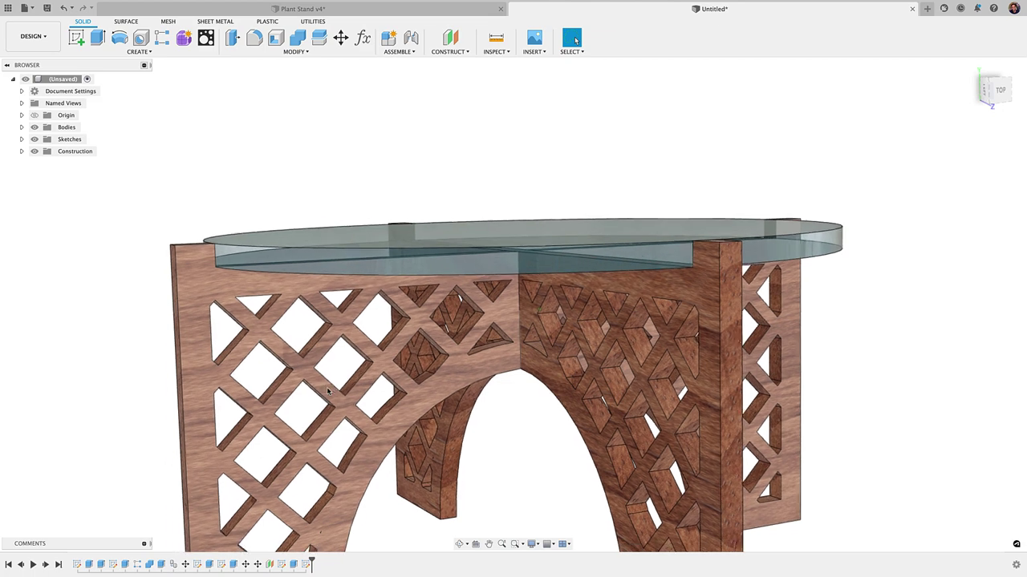
pyautogui.scroll(-5, 328, 390)
pyautogui.keyDown('shift'); pyautogui.moveTo(327, 390); pyautogui.dragTo(318, 481, button='middle'); pyautogui.keyUp('shift')
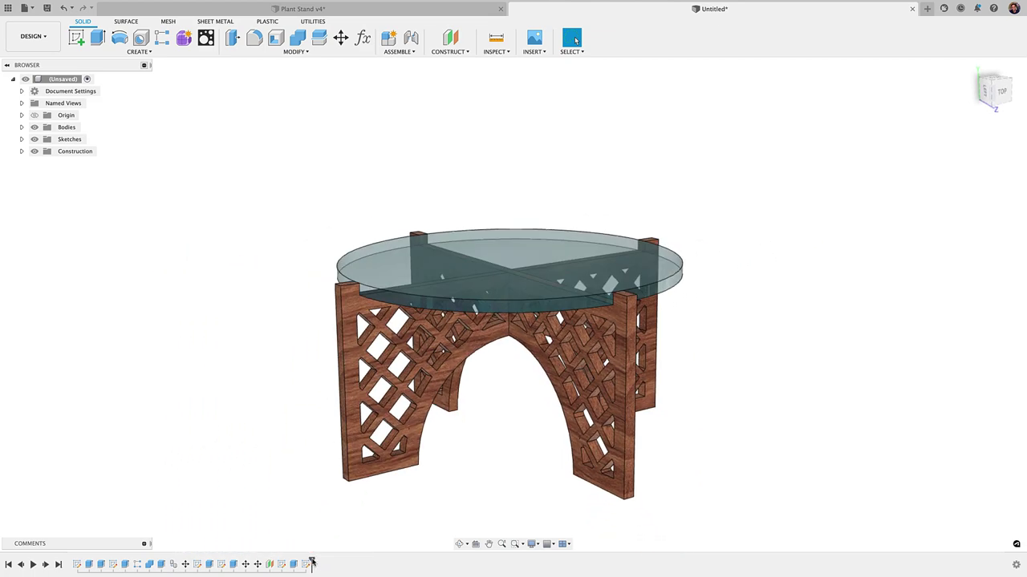
pyautogui.moveTo(313, 564); pyautogui.dragTo(70, 563)
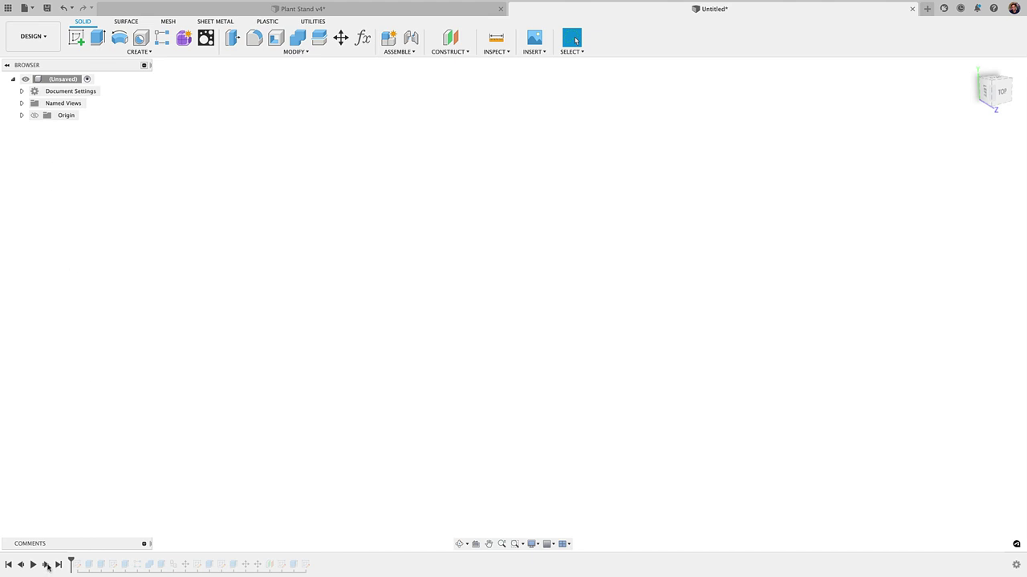
# Advance the design history past the first sketch and show Sketch1
pyautogui.click(47, 565)
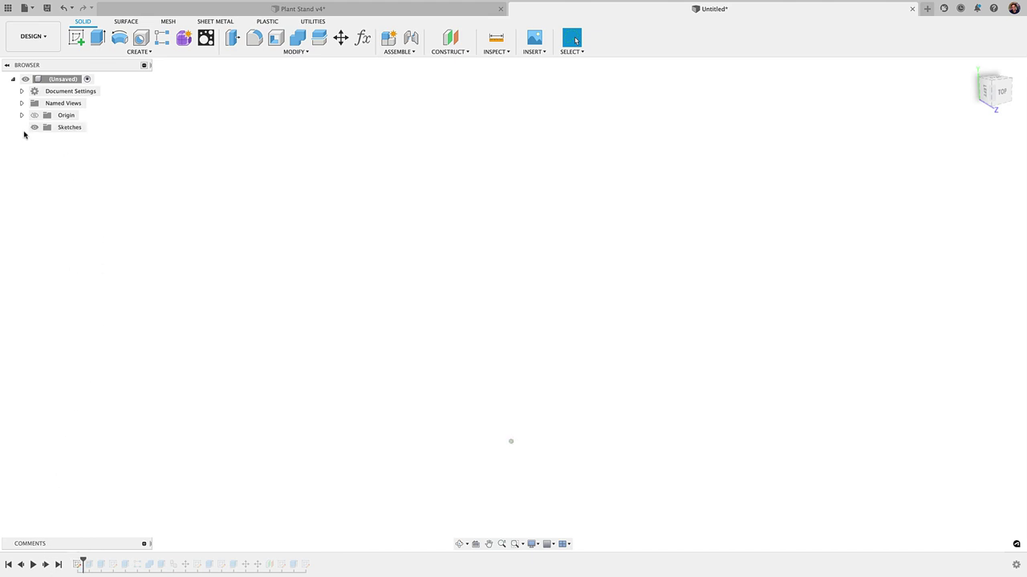
pyautogui.click(22, 128)
pyautogui.click(44, 139)
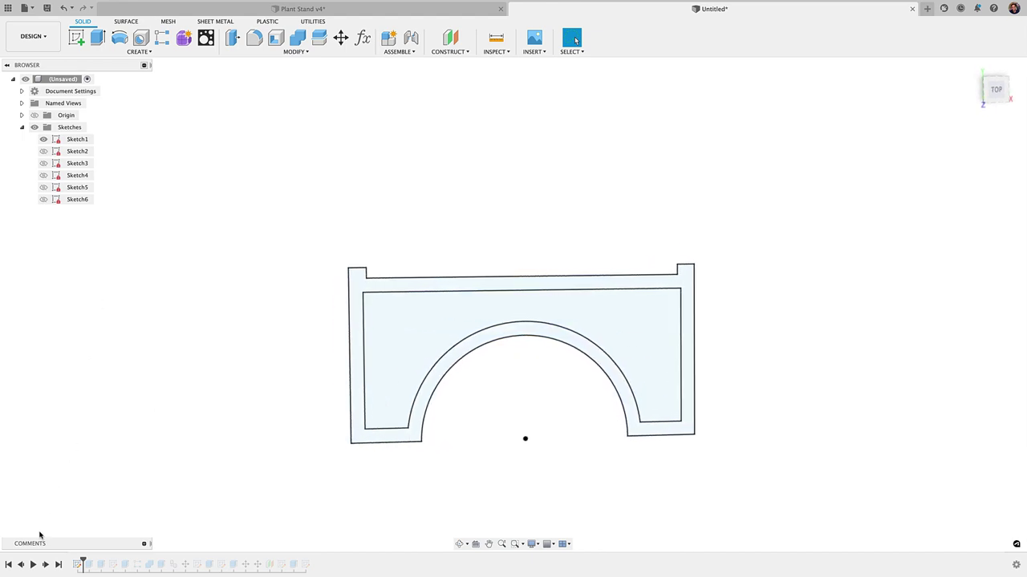
# Advance the design history through the inner panel and outer frame extrusions and past the second sketch
pyautogui.click(46, 565)
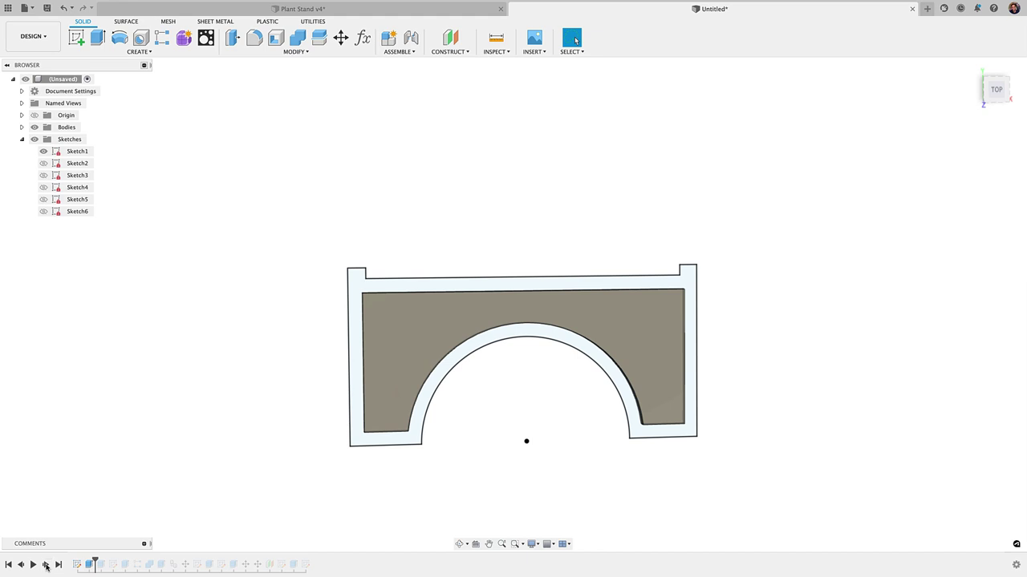
pyautogui.click(47, 564)
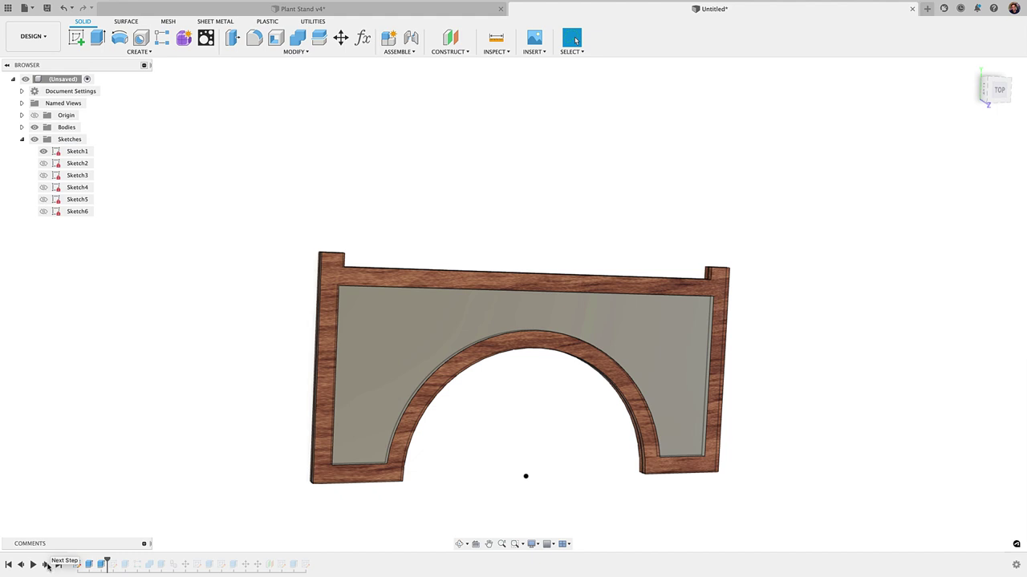
pyautogui.click(46, 565)
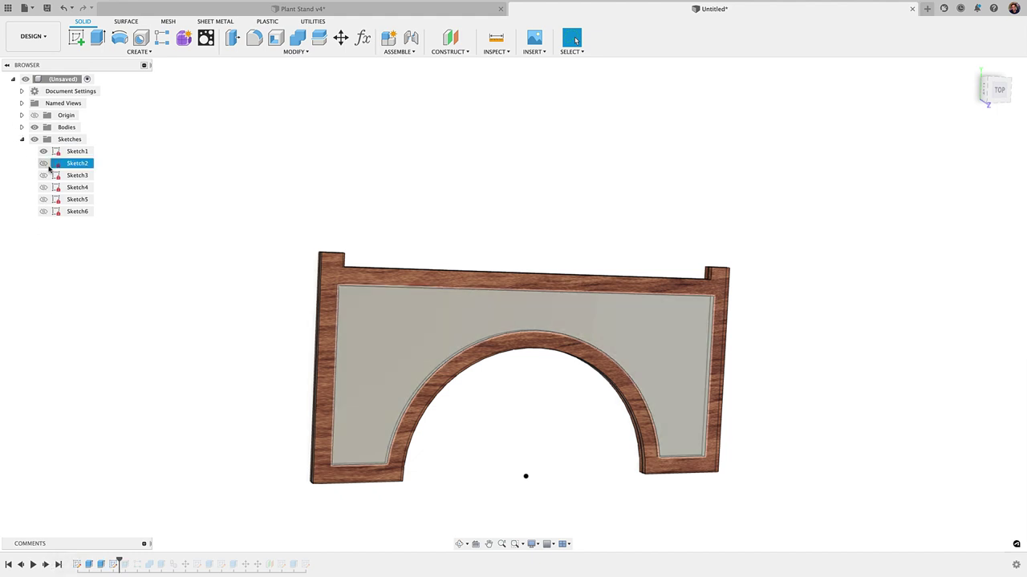
# Show Sketch2 and select its diamond profile above the arch to examine it
pyautogui.click(43, 163)
pyautogui.scroll(3, 528, 309)
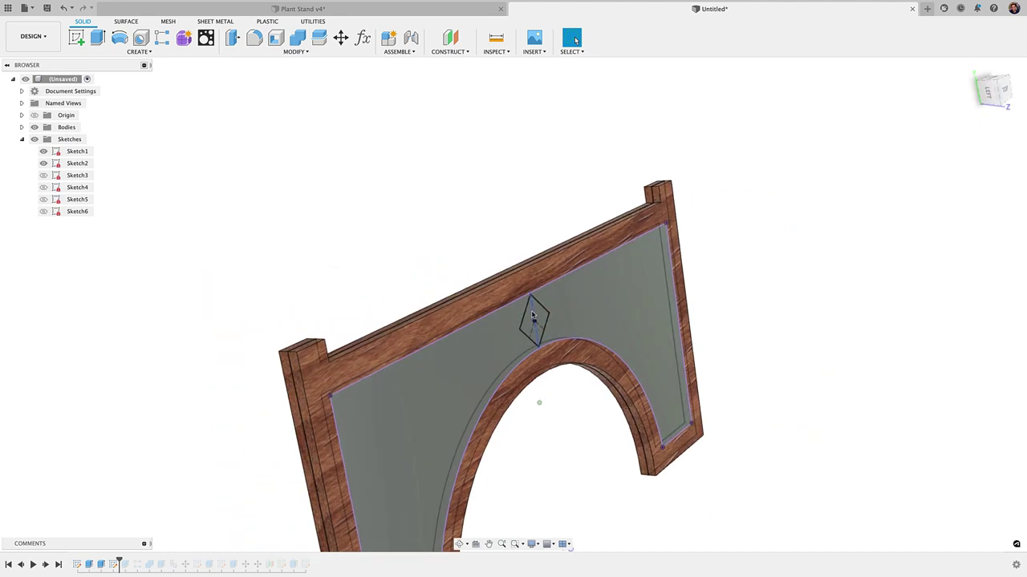
pyautogui.click(528, 304)
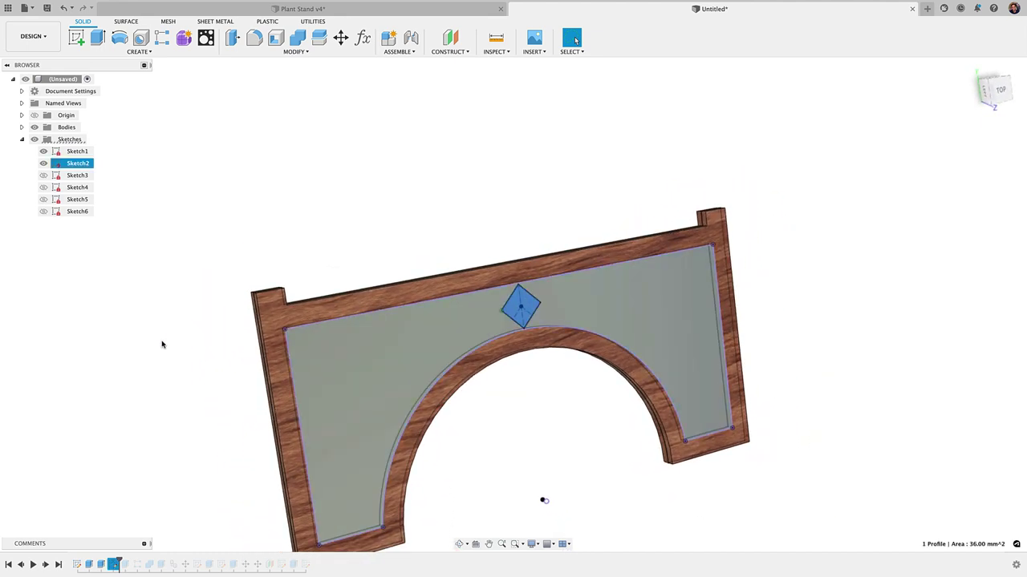
pyautogui.click(110, 339)
# Advance the design history through the diamond cut and its pattern, and examine the centre diamond and surrounding panel profile
pyautogui.click(46, 565)
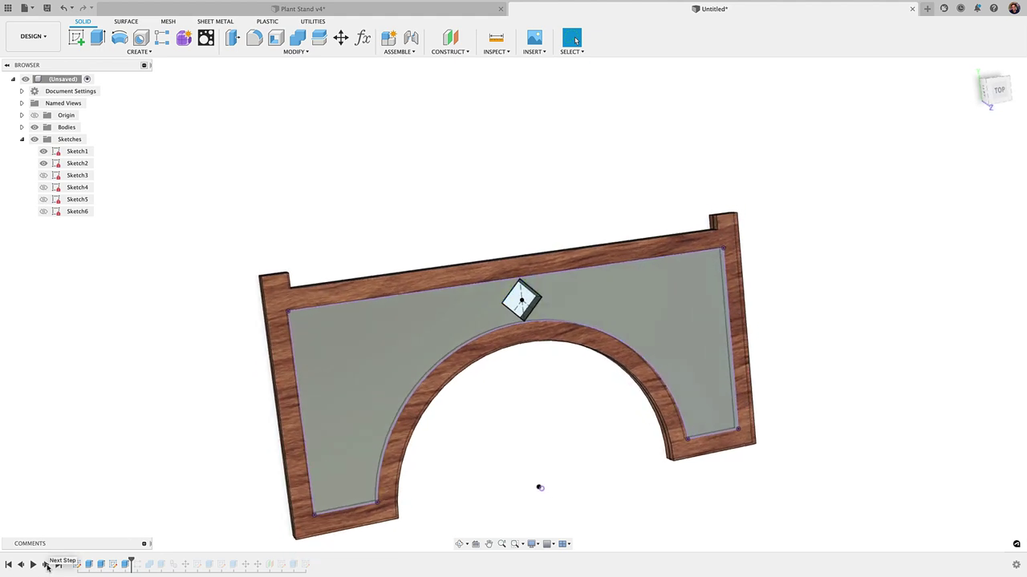
pyautogui.click(47, 565)
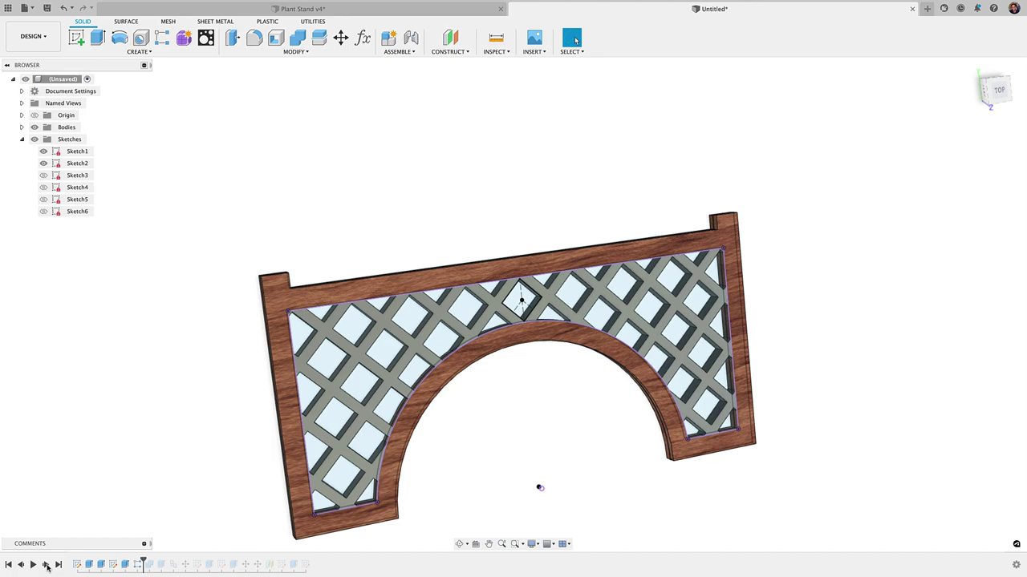
pyautogui.scroll(5, 169, 518)
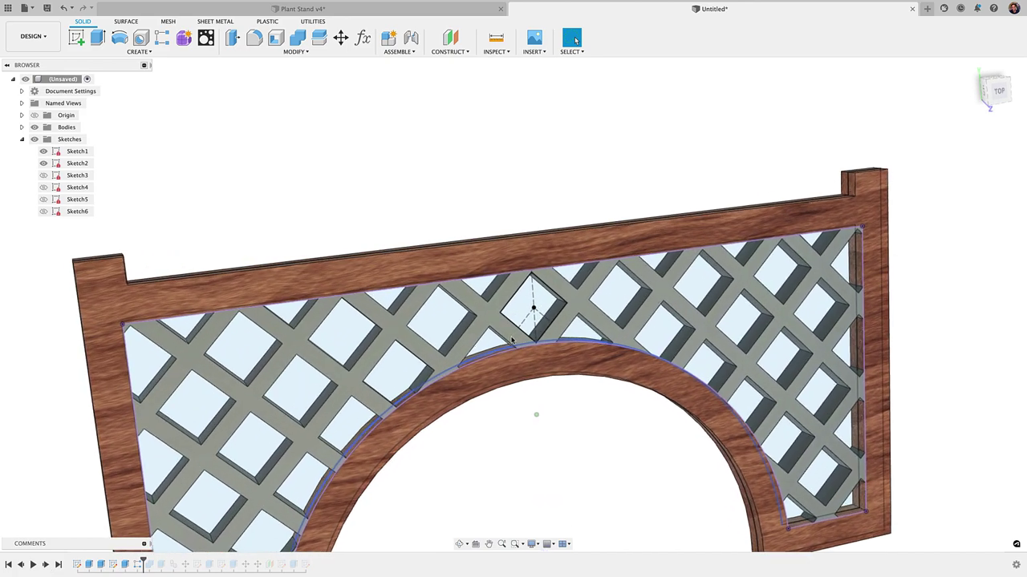
pyautogui.scroll(3, 517, 328)
pyautogui.click(536, 309)
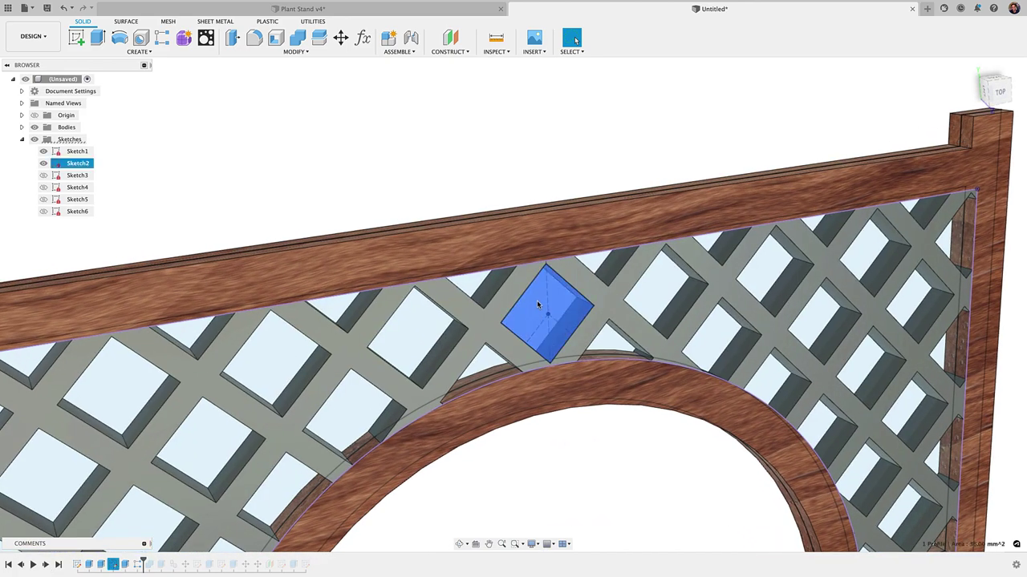
pyautogui.click(488, 327)
pyautogui.scroll(-5, 481, 349)
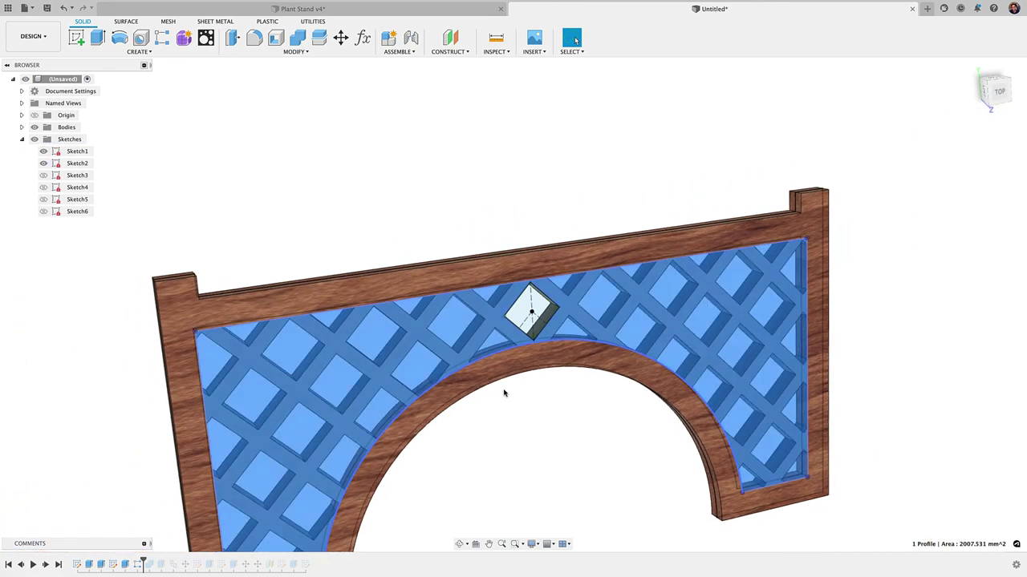
pyautogui.scroll(-2, 505, 393)
pyautogui.click(521, 423)
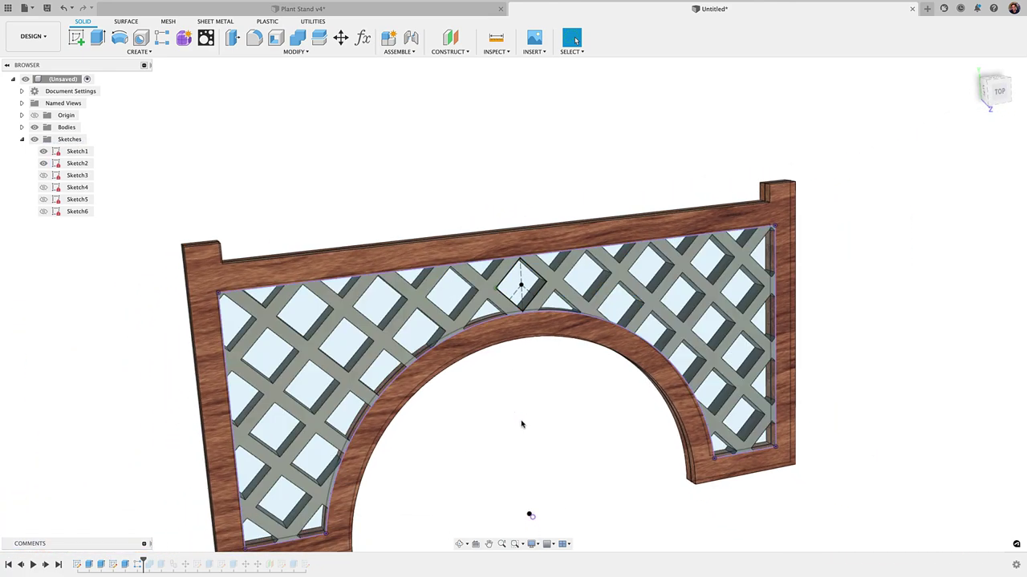
# Hide the Top Notch Stand body to examine the lattice panel separately, and show it again
pyautogui.scroll(-3, 513, 423)
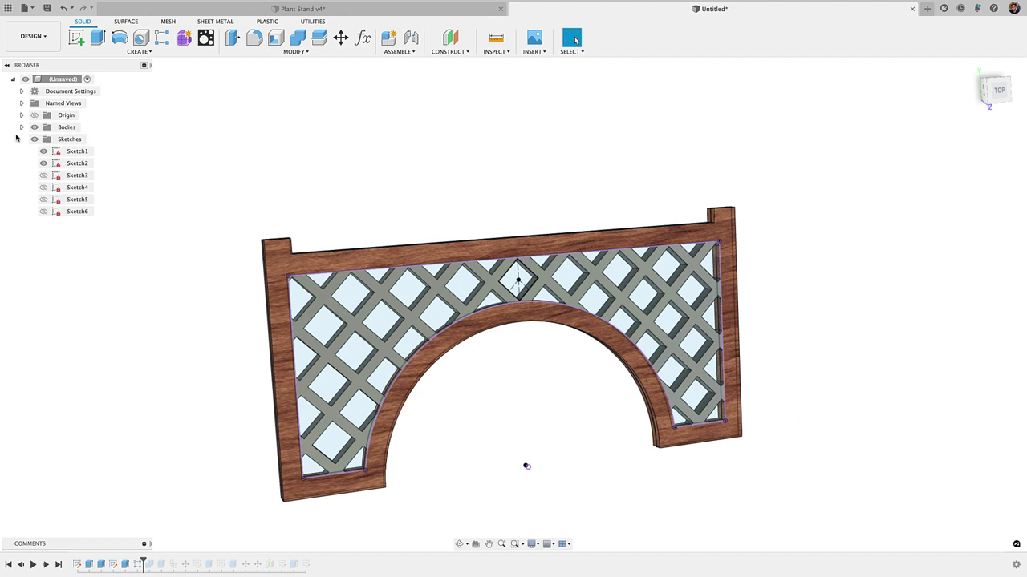
pyautogui.click(22, 129)
pyautogui.click(44, 139)
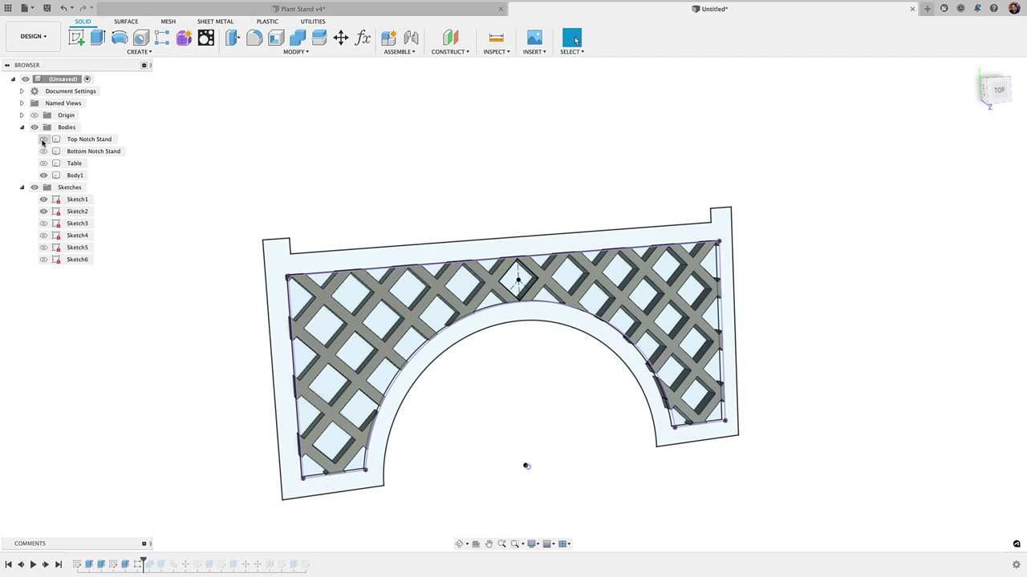
pyautogui.click(43, 140)
pyautogui.keyDown('shift'); pyautogui.moveTo(152, 265); pyautogui.dragTo(186, 326, button='middle'); pyautogui.keyUp('shift')
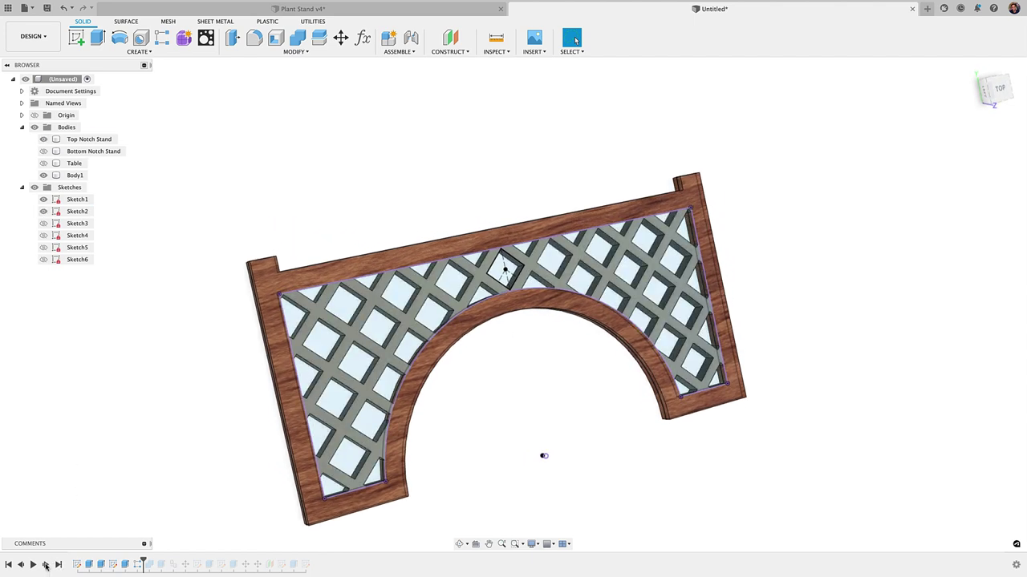
# Advance the design history past combining the lattice with the frame, and examine the centre diamond opening above the arch
pyautogui.click(46, 566)
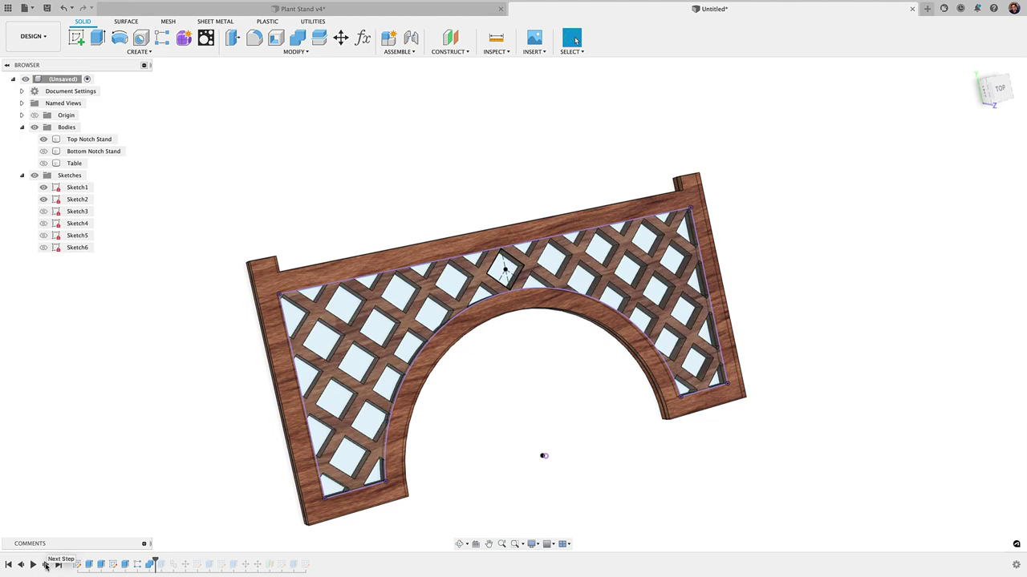
pyautogui.scroll(5, 545, 504)
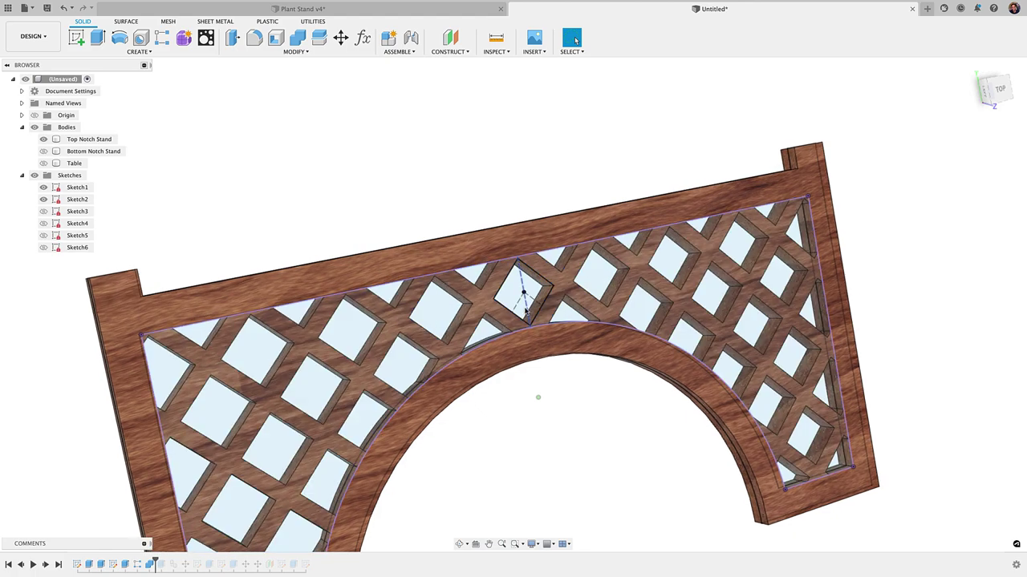
pyautogui.click(522, 295)
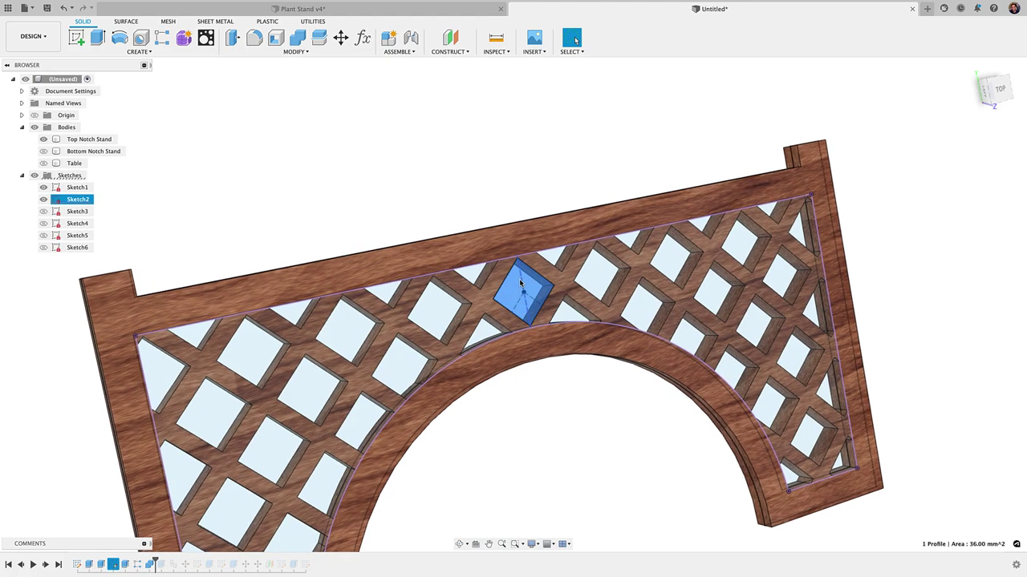
pyautogui.scroll(-2, 522, 286)
pyautogui.scroll(-3, 486, 232)
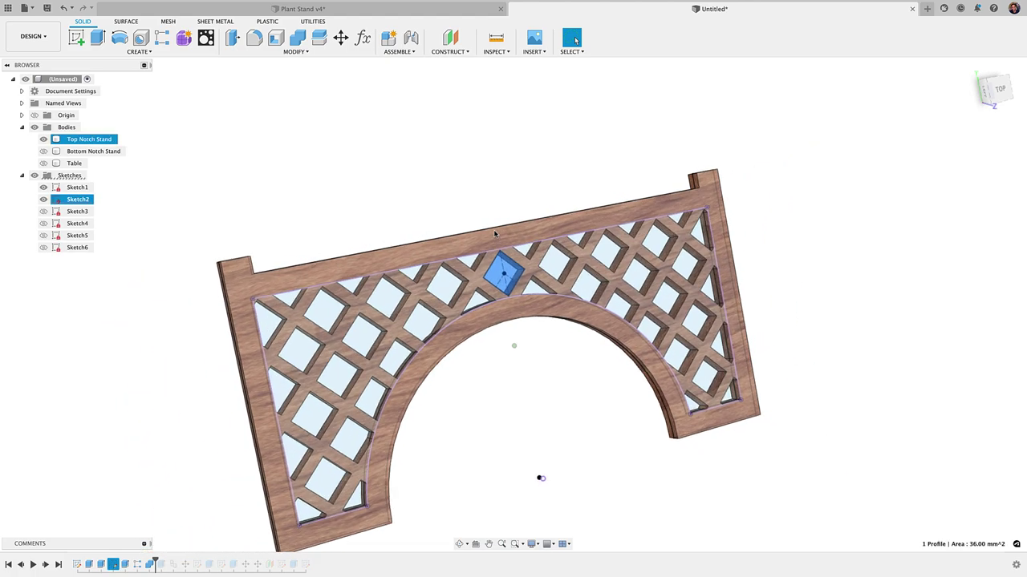
pyautogui.keyDown('shift'); pyautogui.moveTo(498, 247); pyautogui.dragTo(498, 250, button='middle'); pyautogui.keyUp('shift')
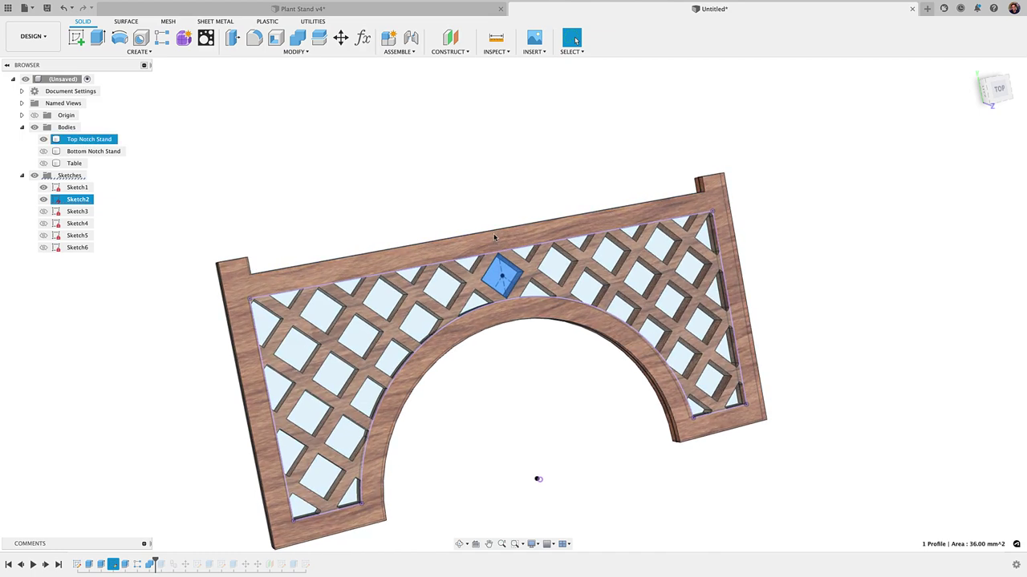
pyautogui.keyDown('shift'); pyautogui.moveTo(506, 315); pyautogui.dragTo(505, 371, button='middle'); pyautogui.keyUp('shift')
pyautogui.click(516, 366)
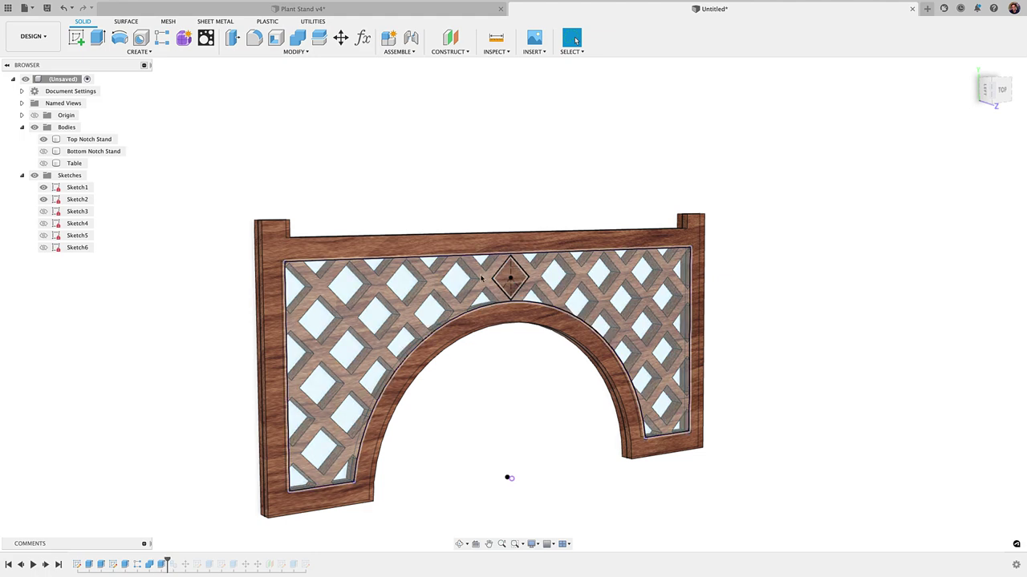
# Examine the filled centre diamond, and advance the design history through the stand's copy and move and the centre notch cut
pyautogui.click(514, 280)
pyautogui.keyDown('shift'); pyautogui.moveTo(511, 346); pyautogui.dragTo(493, 351, button='middle'); pyautogui.keyUp('shift')
pyautogui.click(492, 353)
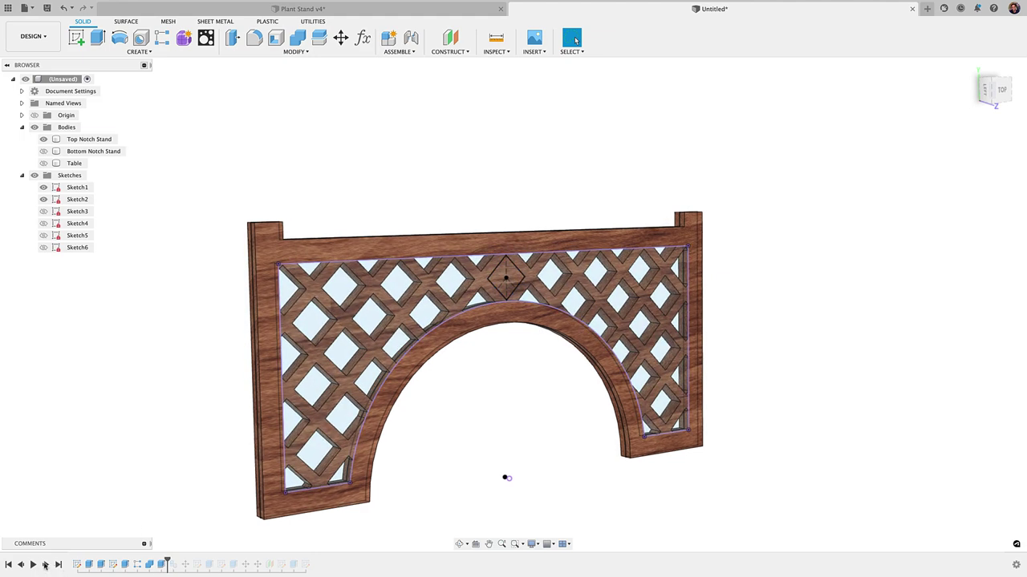
pyautogui.click(45, 565)
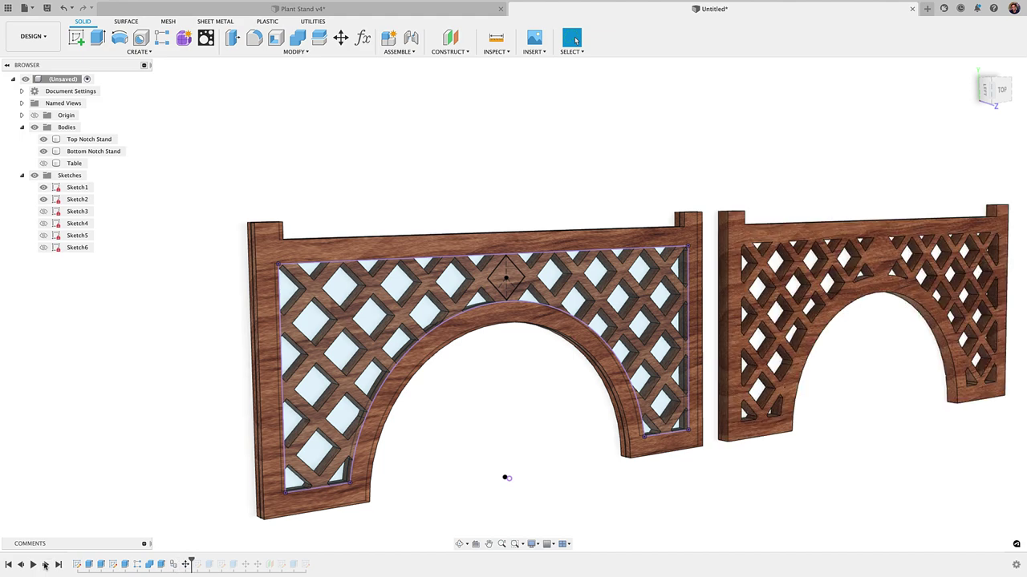
pyautogui.click(45, 565)
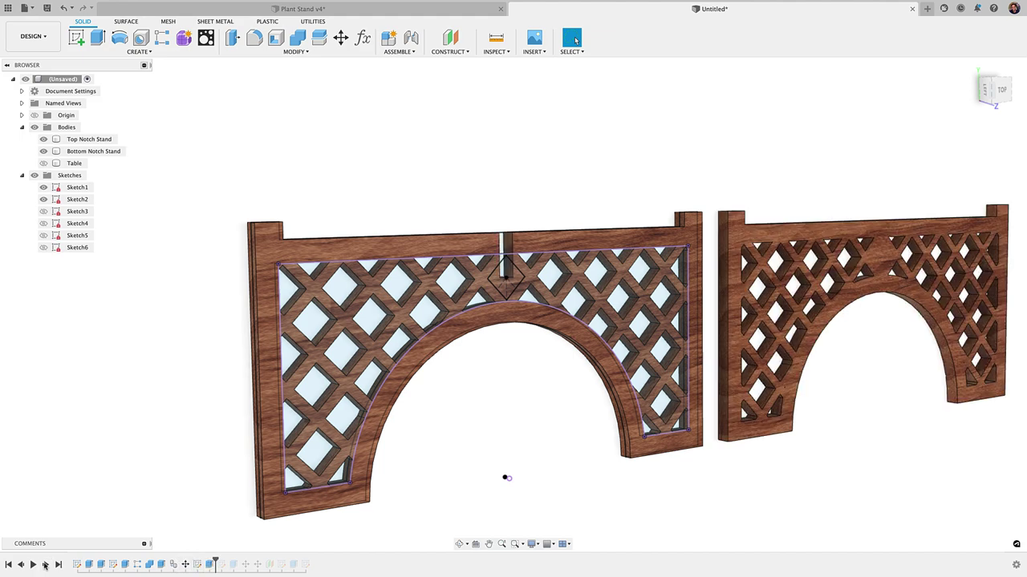
# Advance the design history through the second stand's centre notch cut, the moves that cross both stands, and the round table top
pyautogui.keyDown('shift'); pyautogui.moveTo(698, 329); pyautogui.dragTo(665, 331, button='middle'); pyautogui.keyUp('shift')
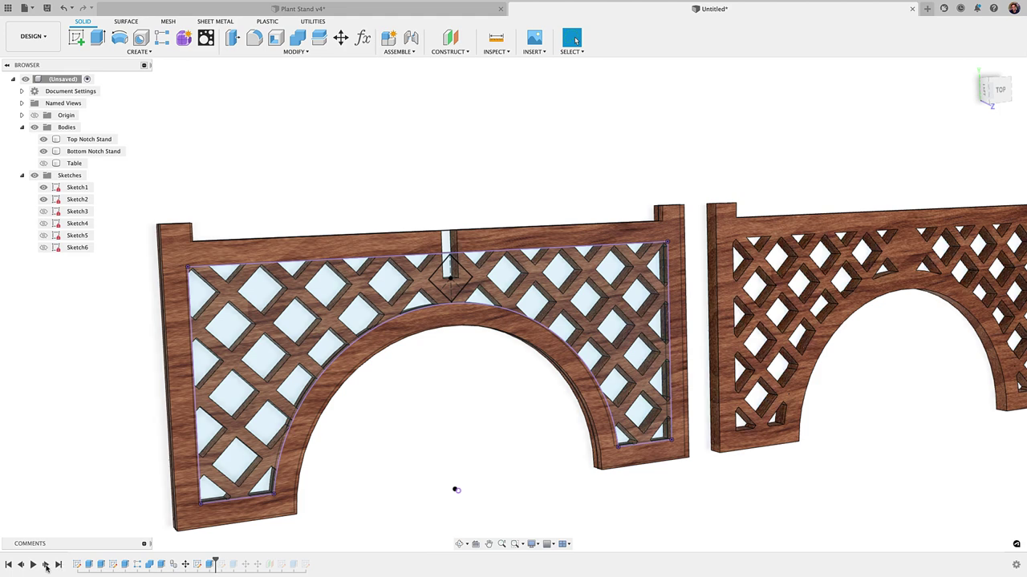
pyautogui.click(45, 565)
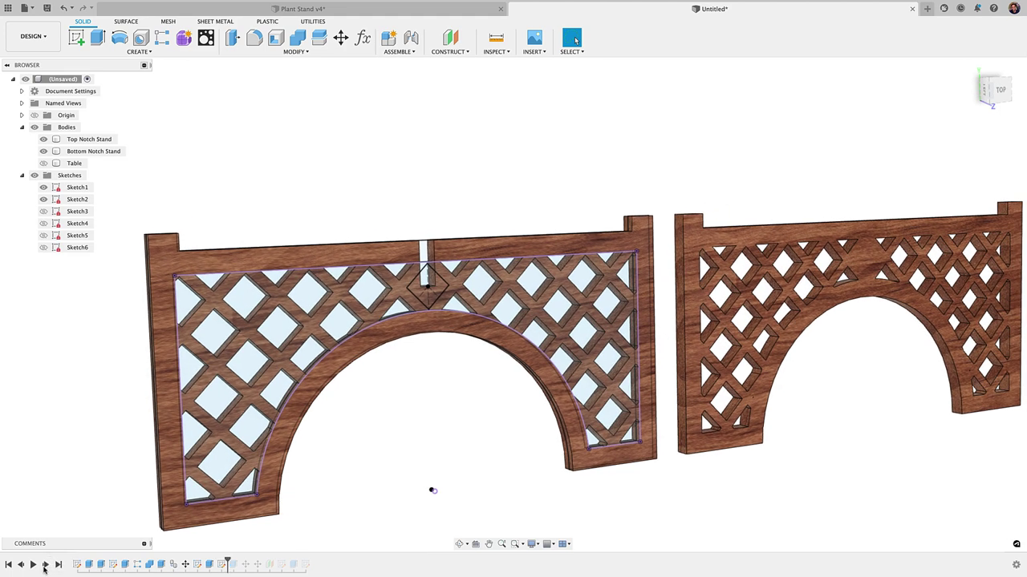
pyautogui.click(45, 566)
pyautogui.click(45, 565)
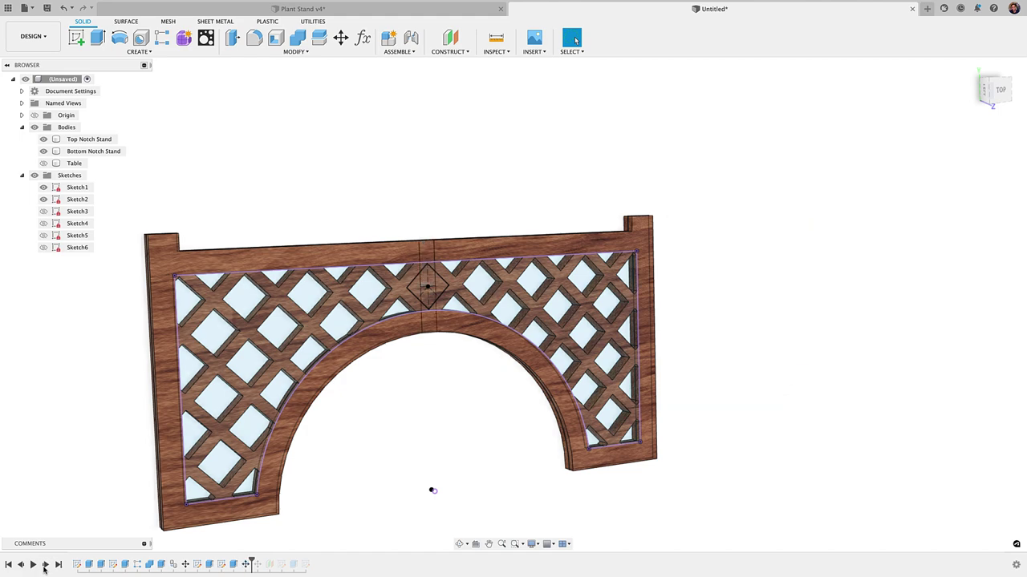
pyautogui.click(25, 565)
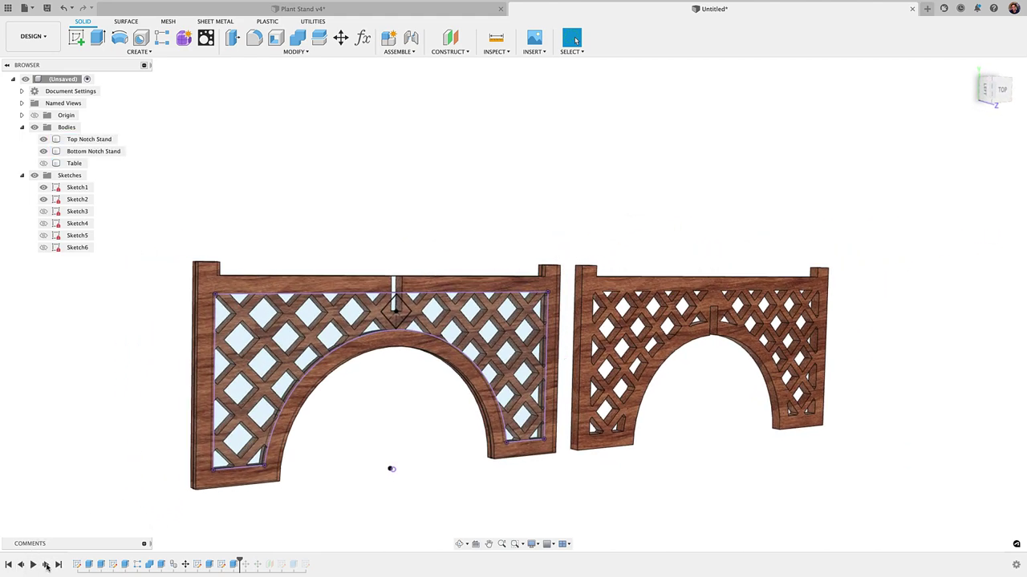
pyautogui.click(46, 566)
pyautogui.click(46, 565)
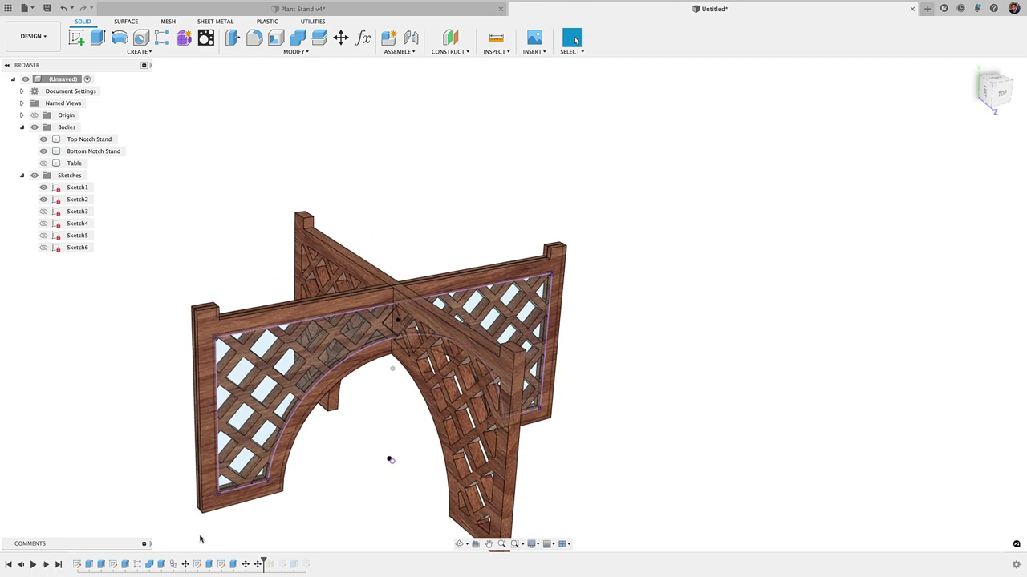
pyautogui.click(45, 566)
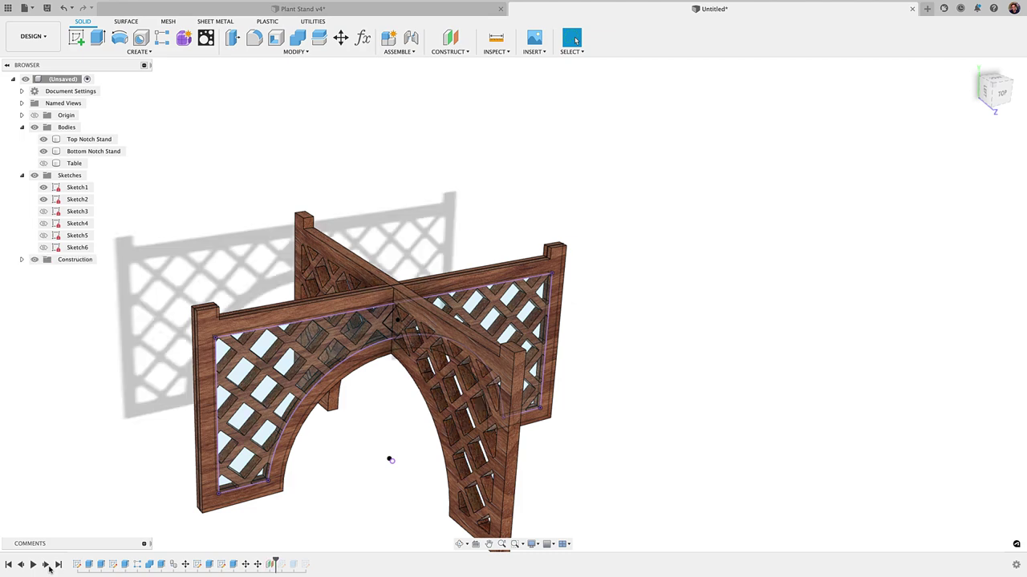
pyautogui.click(46, 565)
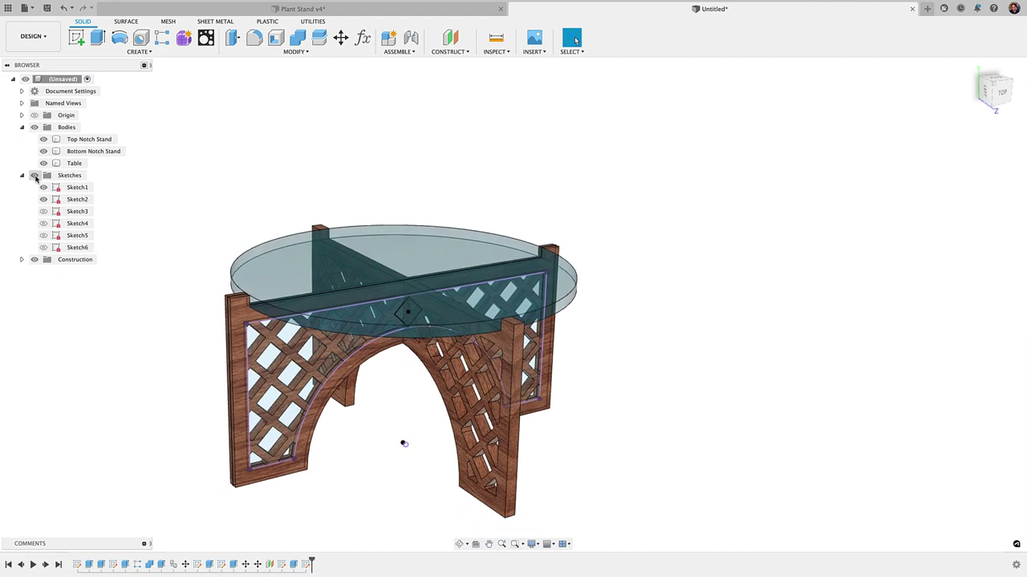
# Hide all sketches and examine the assembled table from several sides
pyautogui.click(35, 177)
pyautogui.moveTo(366, 246)
pyautogui.keyDown('shift'); pyautogui.mouseDown(button='middle')
pyautogui.moveTo(588, 349)
pyautogui.moveTo(609, 337)
pyautogui.mouseUp(button='middle'); pyautogui.keyUp('shift')
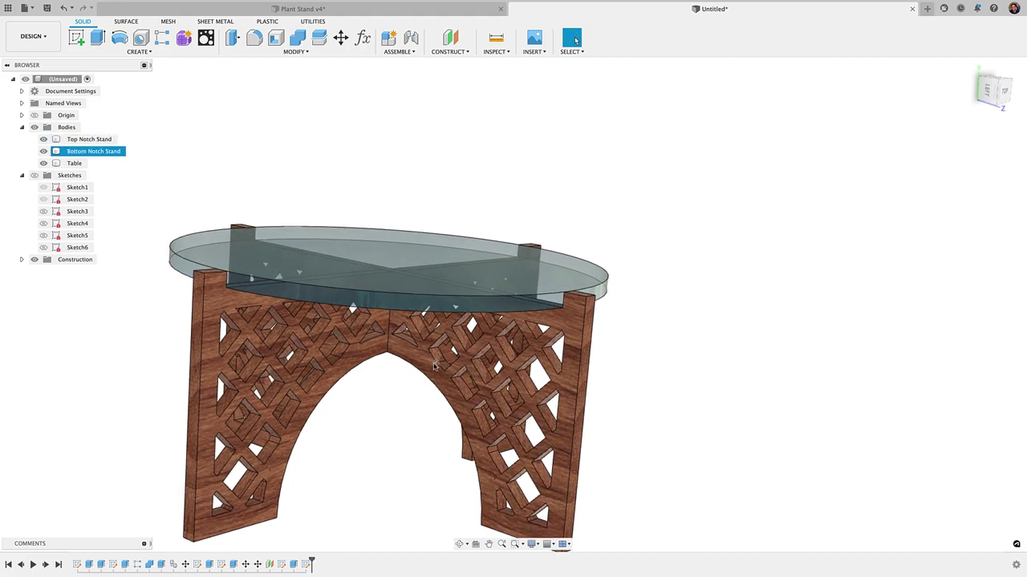
pyautogui.keyDown('shift'); pyautogui.moveTo(495, 177); pyautogui.dragTo(617, 199, button='middle'); pyautogui.keyUp('shift')
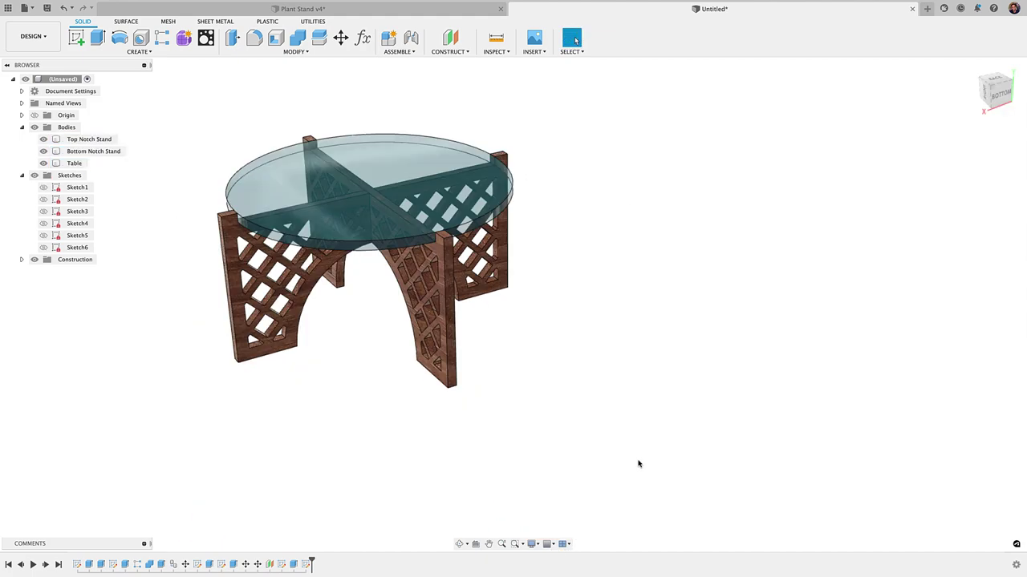
pyautogui.scroll(3, 639, 464)
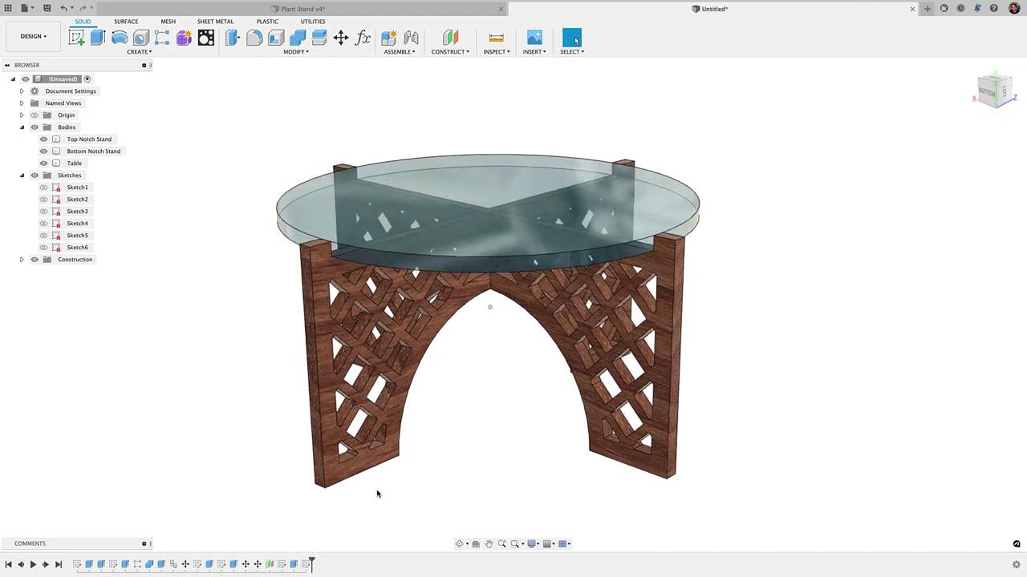
# Delete every feature in the design history from Sketch2 through Sketch6, leaving only the frame and the solid inner panel
pyautogui.click(114, 565)
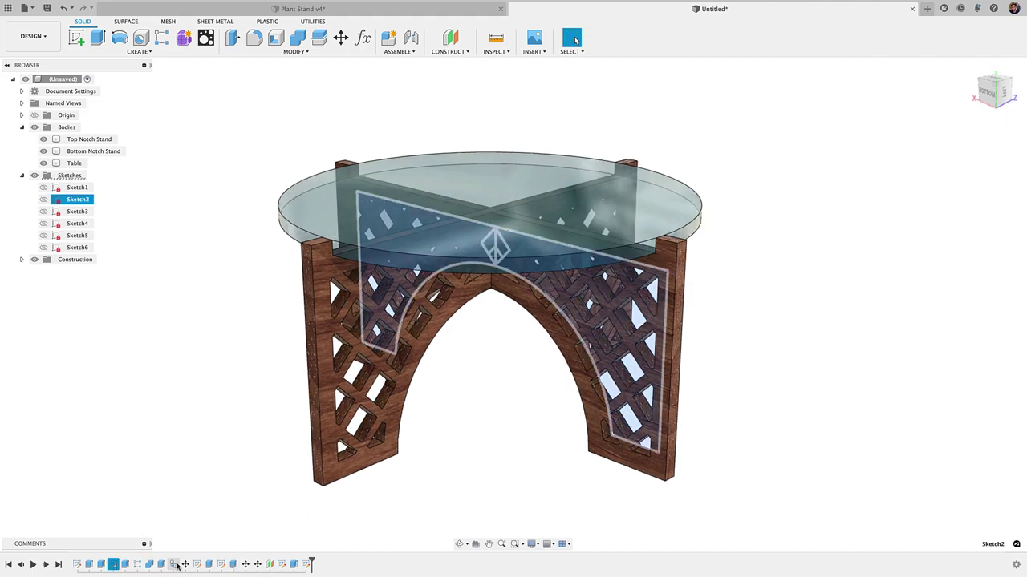
pyautogui.keyDown('shift'); pyautogui.click(309, 565); pyautogui.keyUp('shift')
pyautogui.rightClick(308, 562)
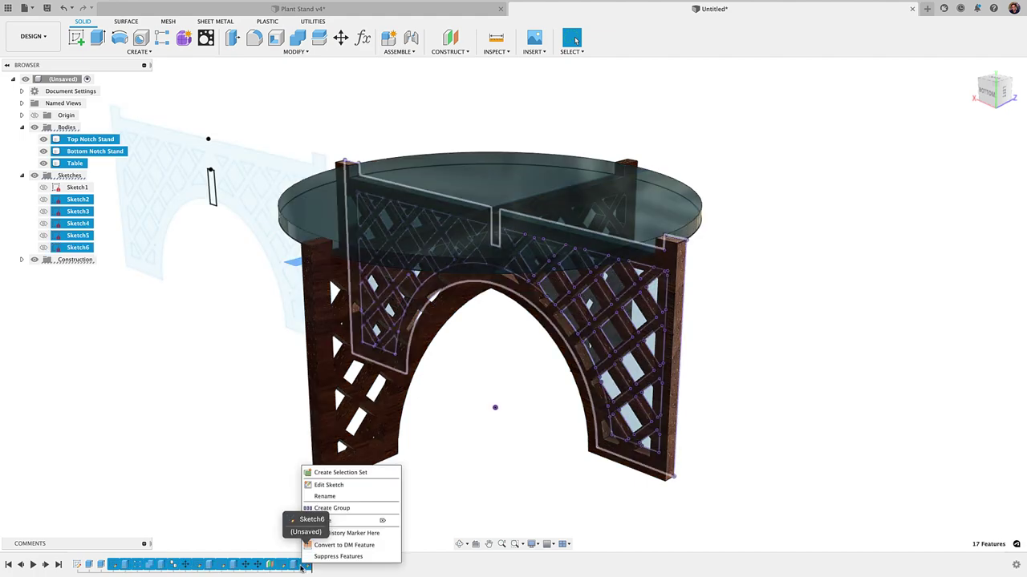
pyautogui.click(321, 520)
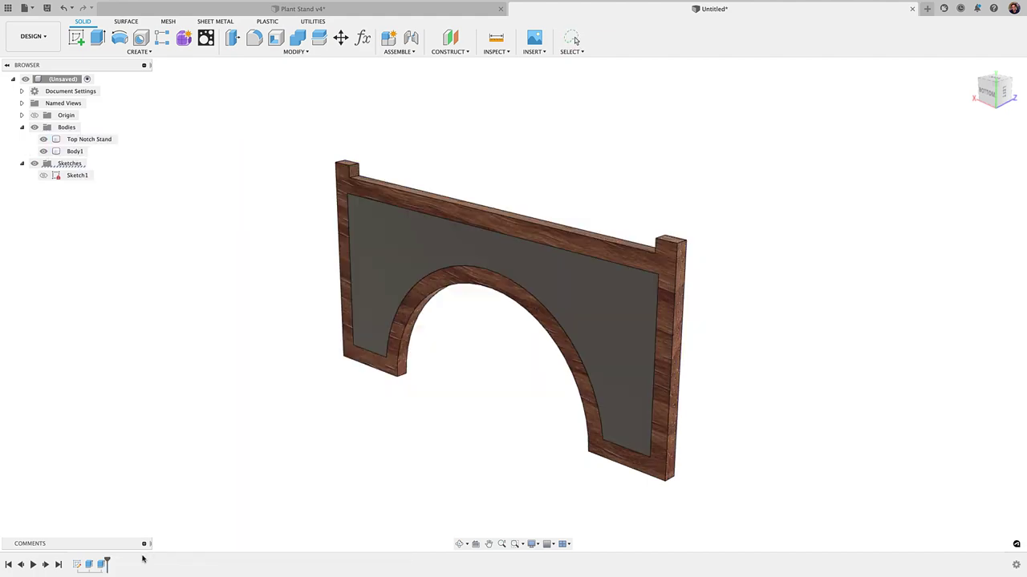
pyautogui.keyDown('shift'); pyautogui.moveTo(174, 528); pyautogui.dragTo(195, 291, button='middle'); pyautogui.keyUp('shift')
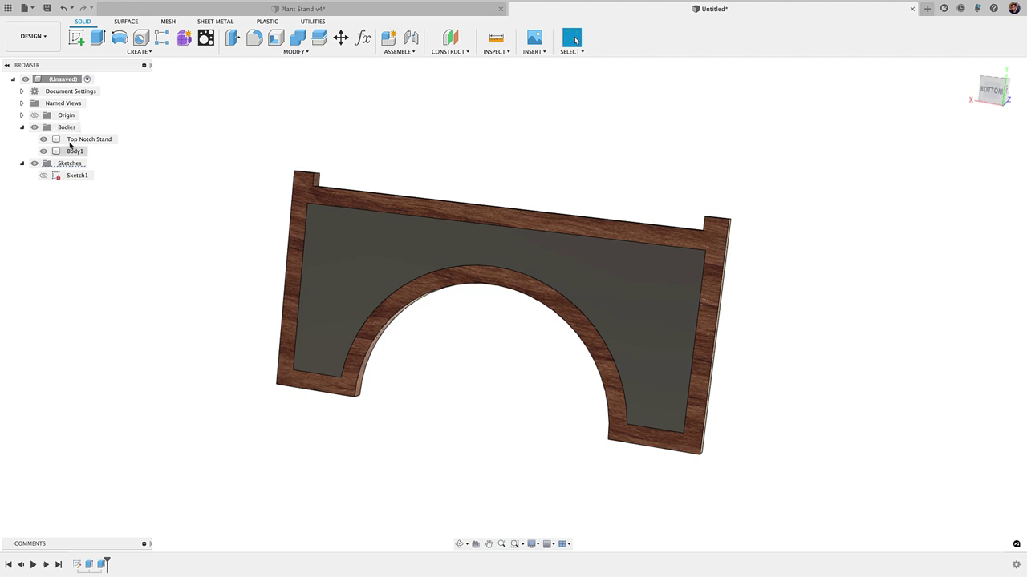
pyautogui.keyDown('shift'); pyautogui.moveTo(115, 201); pyautogui.dragTo(147, 289, button='middle'); pyautogui.keyUp('shift')
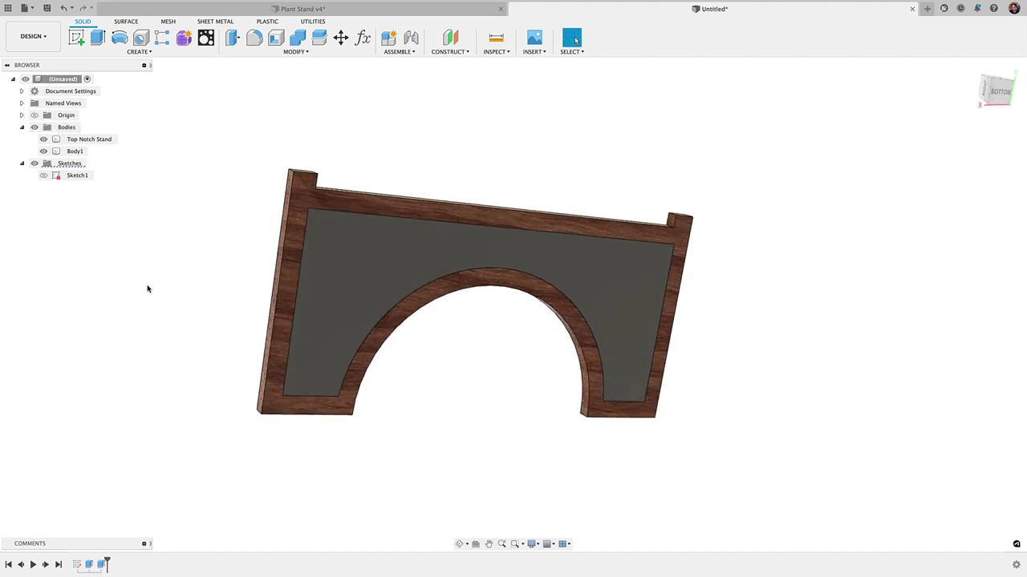
# Hide the Top Notch Stand body and start a sketch on the inner panel's flat face, viewed upright with the arch opening downward
pyautogui.click(43, 140)
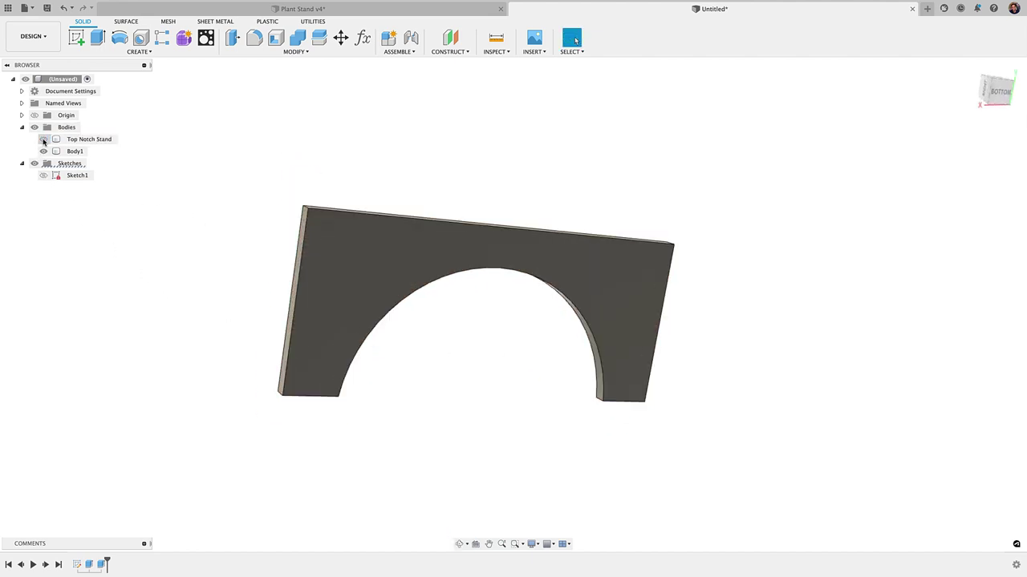
pyautogui.keyDown('shift'); pyautogui.moveTo(113, 219); pyautogui.dragTo(103, 144, button='middle'); pyautogui.keyUp('shift')
pyautogui.click(77, 38)
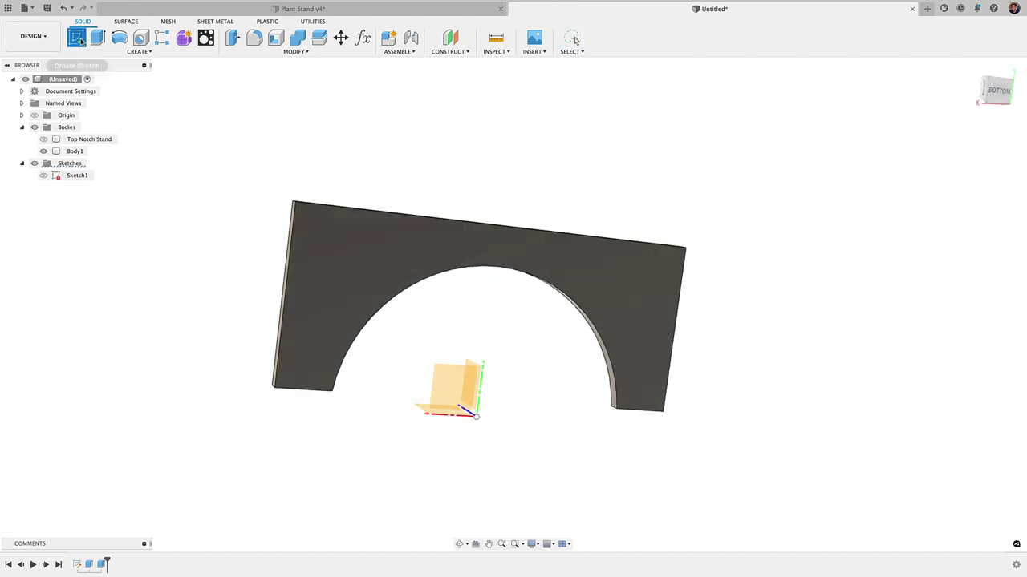
pyautogui.click(456, 238)
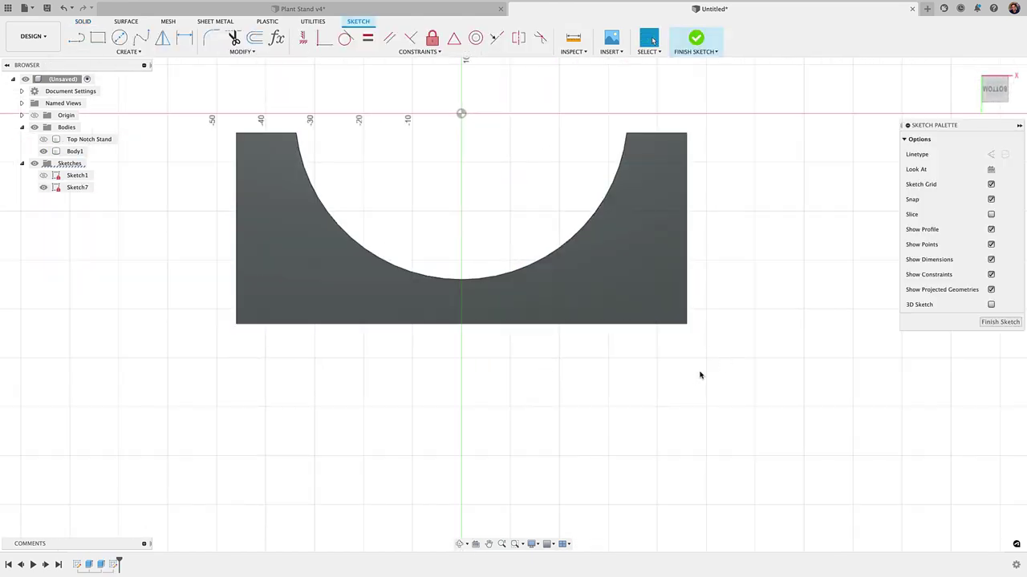
pyautogui.click(1009, 66)
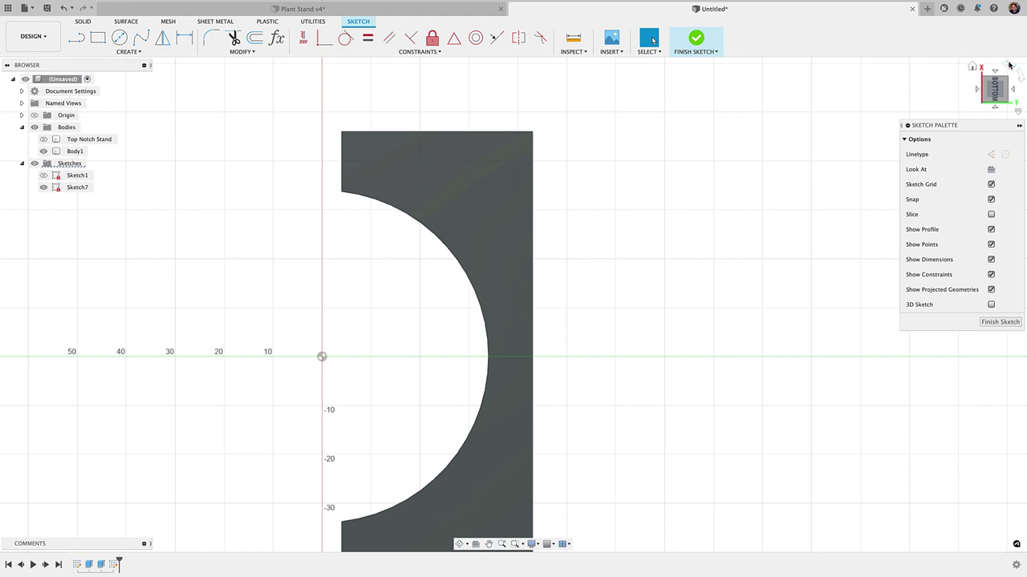
pyautogui.click(1009, 66)
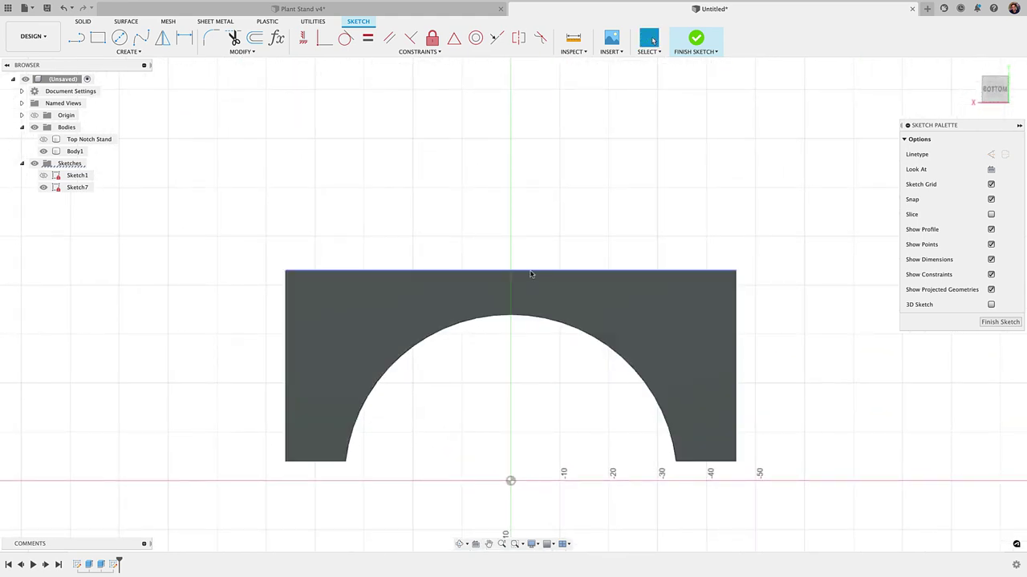
# Project the panel's face outline into the sketch with Projection Link on, and hide Body1
pyautogui.press('p')
pyautogui.click(390, 291)
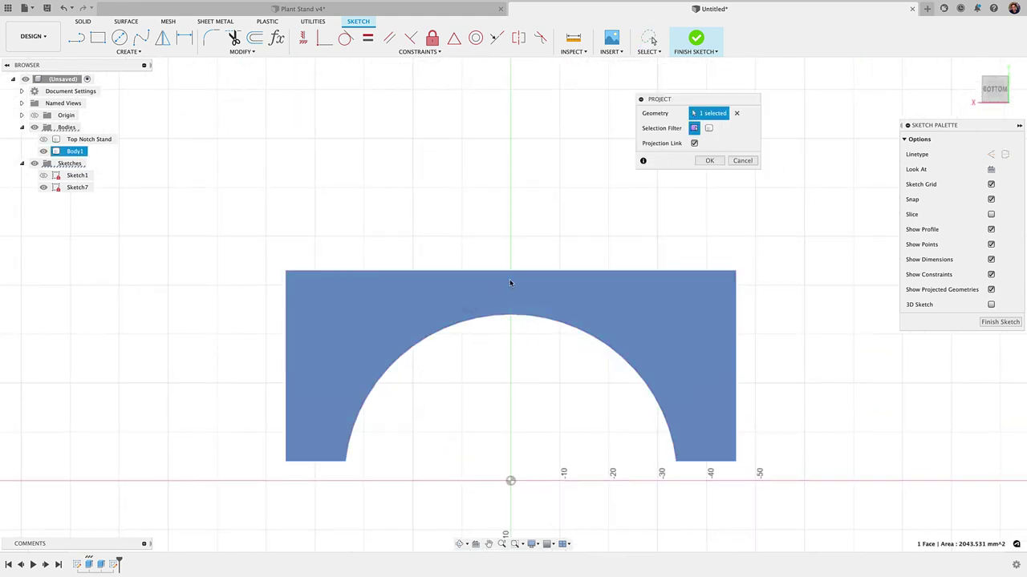
pyautogui.click(709, 160)
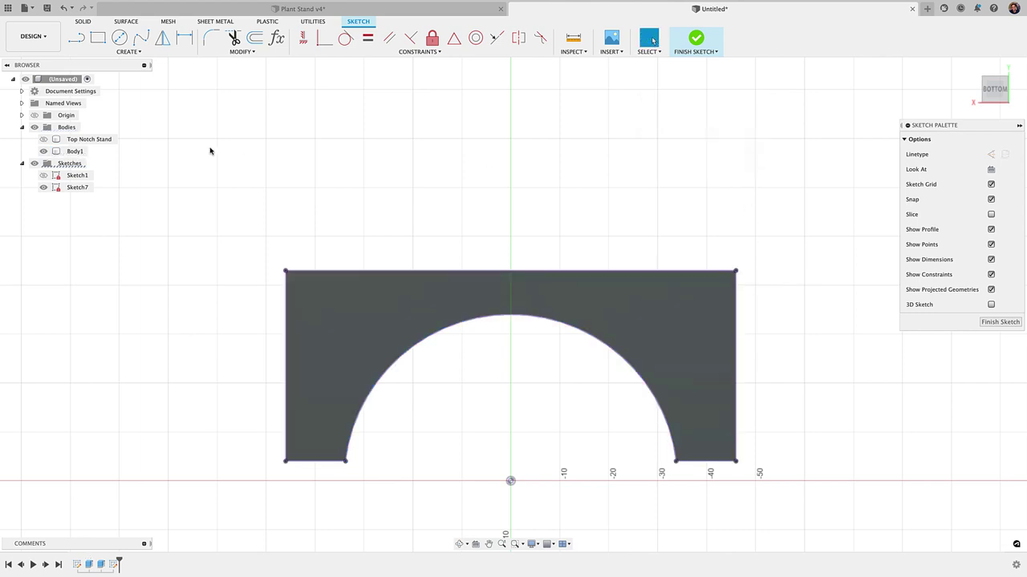
pyautogui.click(43, 152)
pyautogui.moveTo(514, 263); pyautogui.dragTo(467, 246, button='middle')
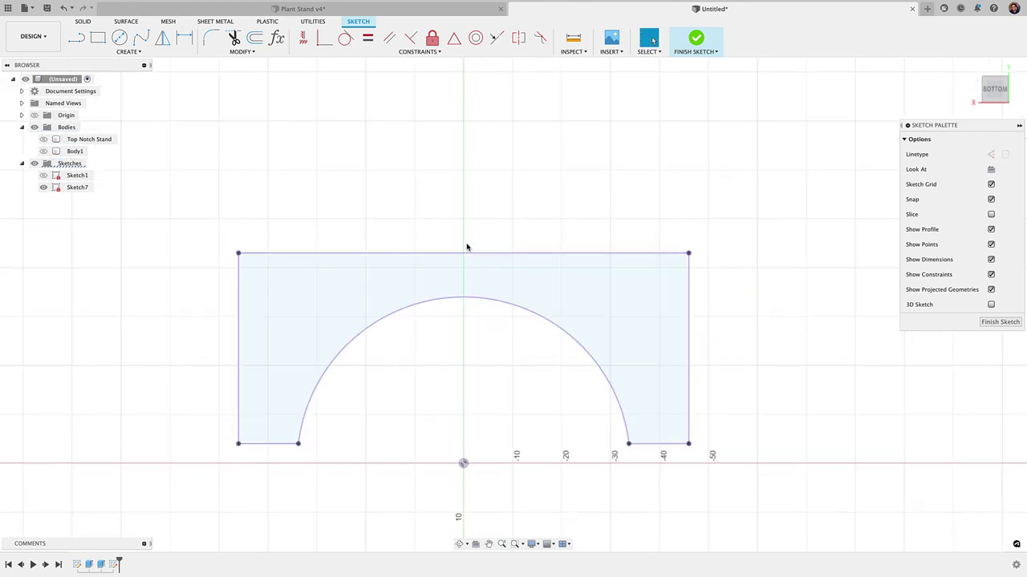
# Draw a 9 mm vertical line from the midpoint of the panel's upper edge to the arch's peak and make it construction geometry
pyautogui.scroll(1, 473, 273)
pyautogui.press('l')
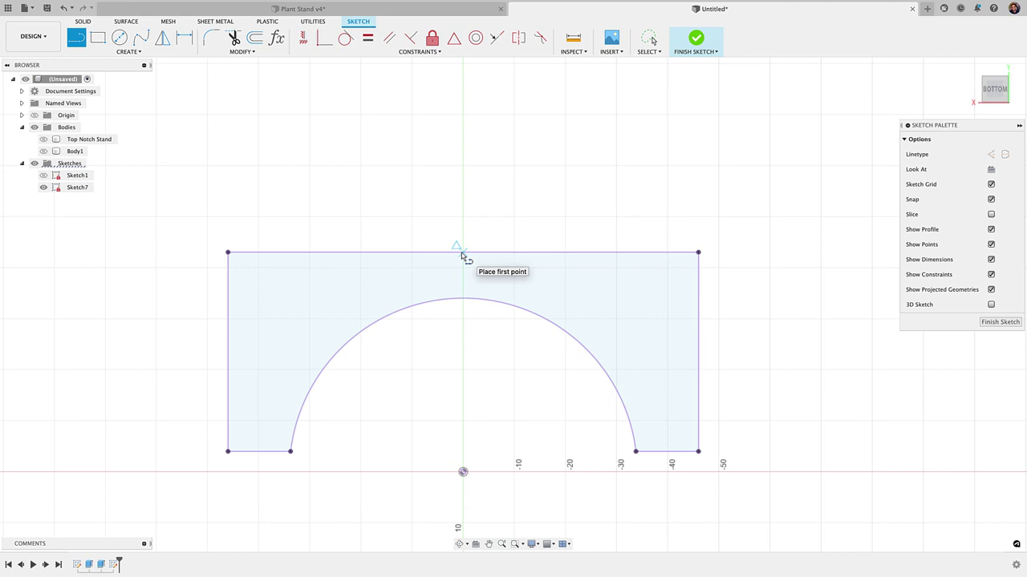
pyautogui.click(462, 253)
pyautogui.click(462, 298)
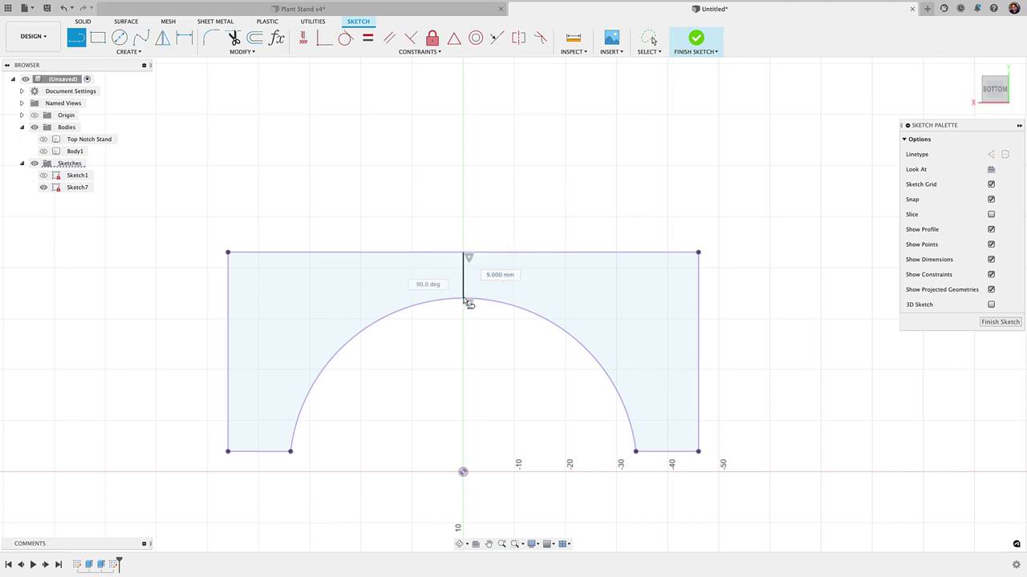
pyautogui.press('Escape')
pyautogui.click(462, 283)
pyautogui.press('x')
pyautogui.moveTo(438, 234)
pyautogui.mouseDown(button='middle')
pyautogui.moveTo(435, 251)
pyautogui.moveTo(431, 226)
pyautogui.mouseUp(button='middle')
pyautogui.scroll(1, 436, 252)
pyautogui.click(439, 243)
pyautogui.scroll(1, 431, 221)
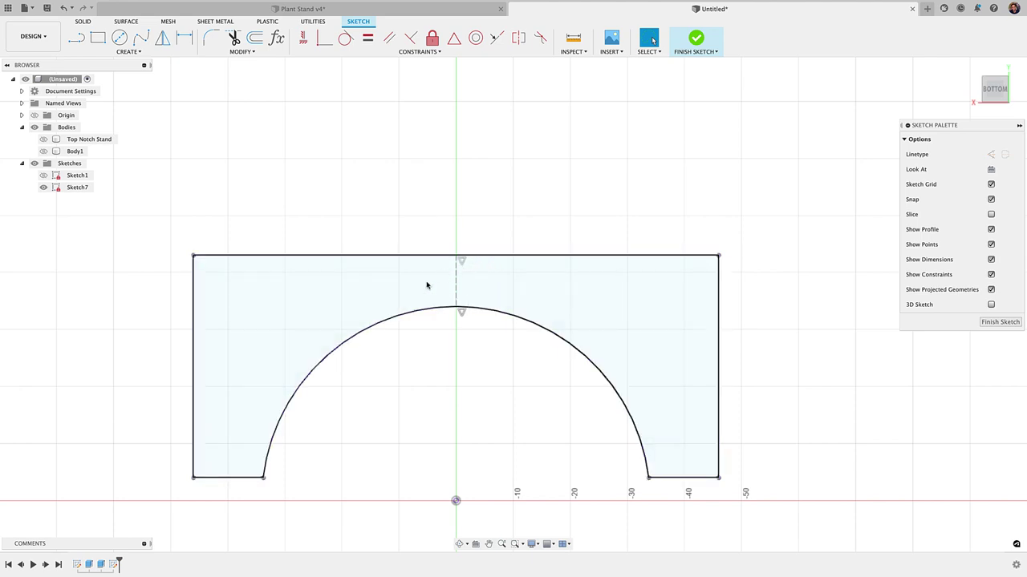
pyautogui.moveTo(426, 218)
pyautogui.mouseDown(button='middle')
pyautogui.moveTo(348, 229)
pyautogui.moveTo(382, 211)
pyautogui.mouseUp(button='middle')
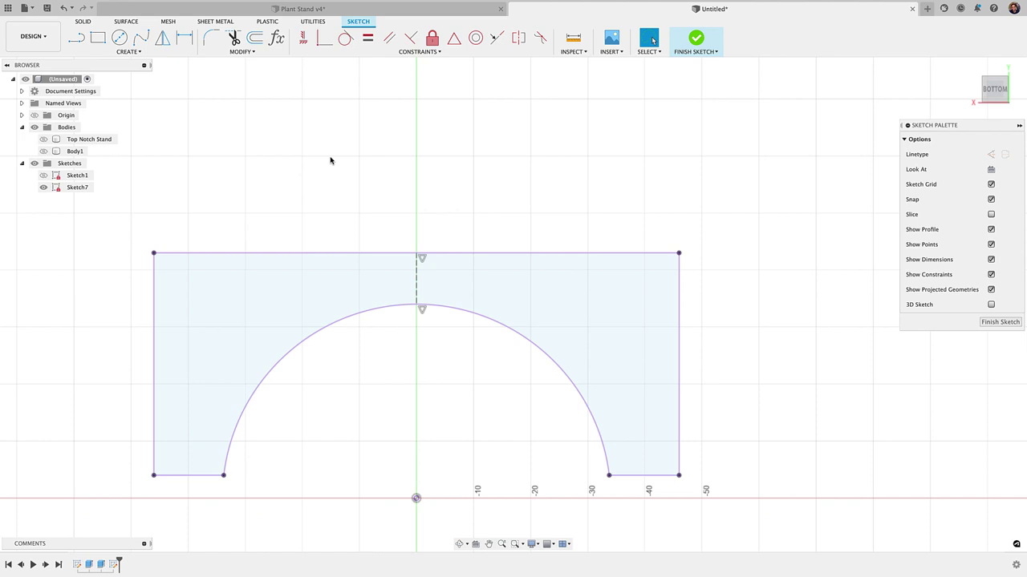
# Sketch a 6 mm by 6 mm center rectangle above the middle of the panel and move its width dimension closer to it
pyautogui.click(129, 51)
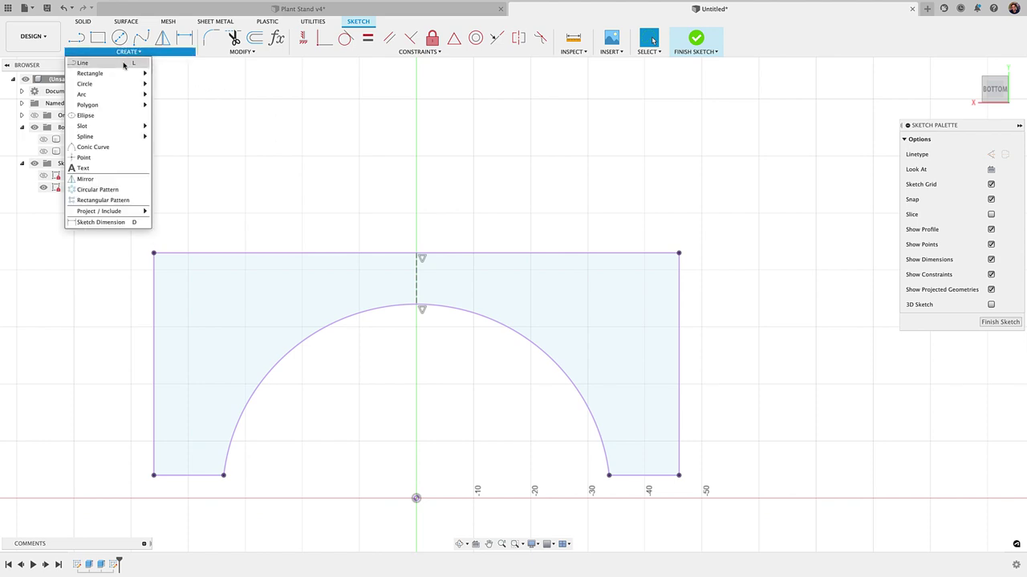
pyautogui.moveTo(119, 76)
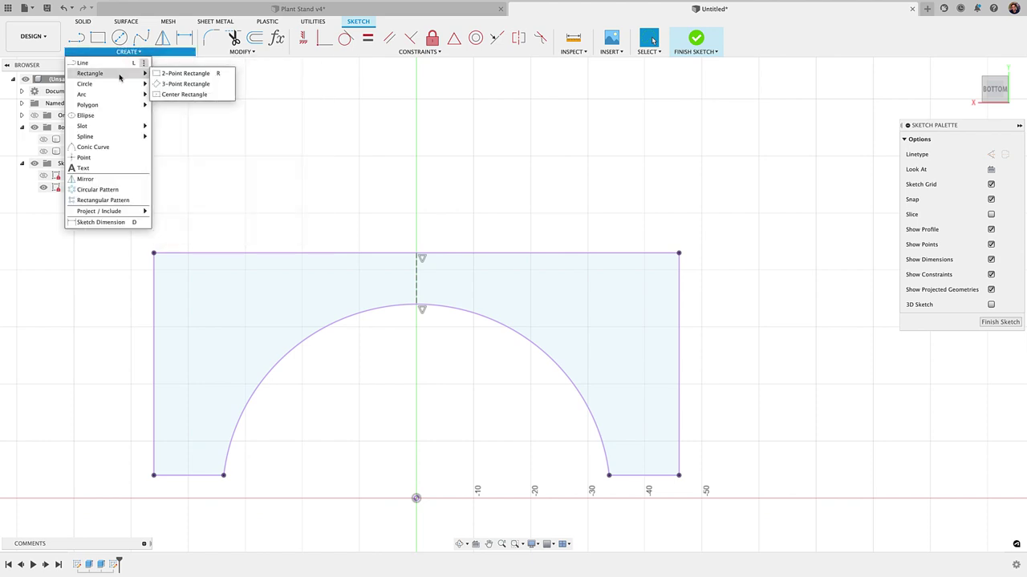
pyautogui.click(184, 94)
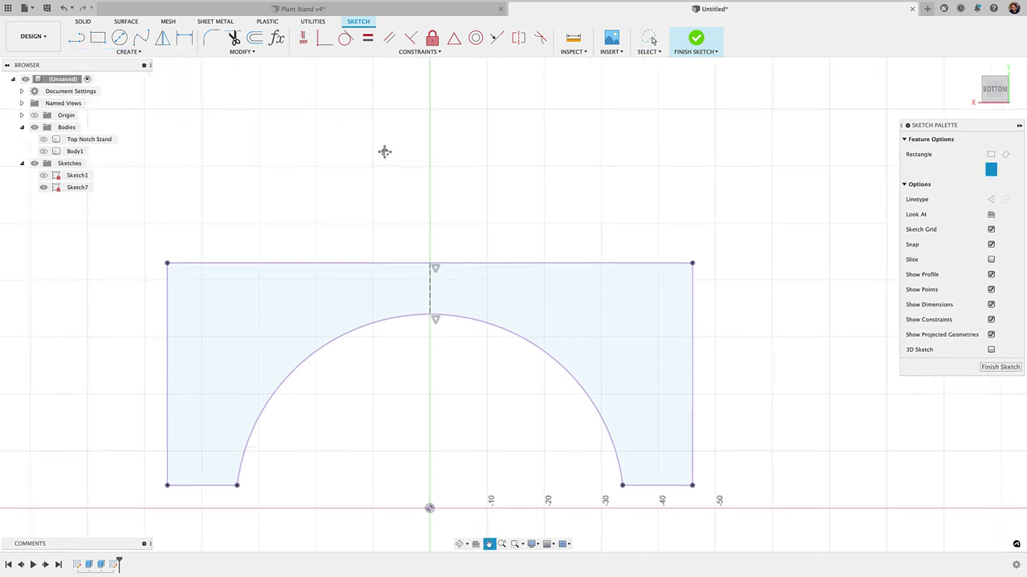
pyautogui.click(434, 199)
pyautogui.write('6')
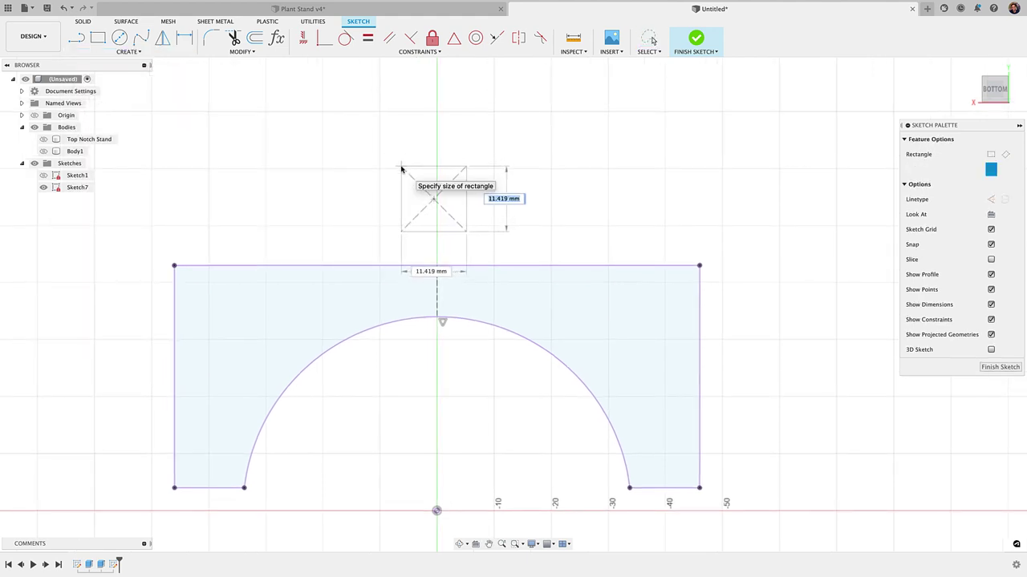
pyautogui.press('Tab')
pyautogui.write('6')
pyautogui.press('Tab')
pyautogui.press('Return')
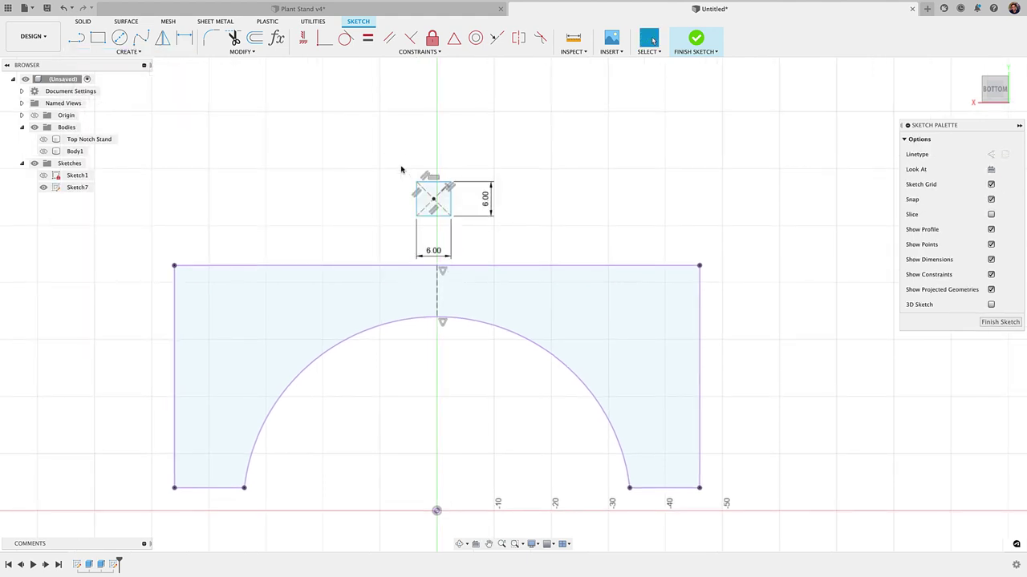
pyautogui.moveTo(442, 256); pyautogui.dragTo(447, 225)
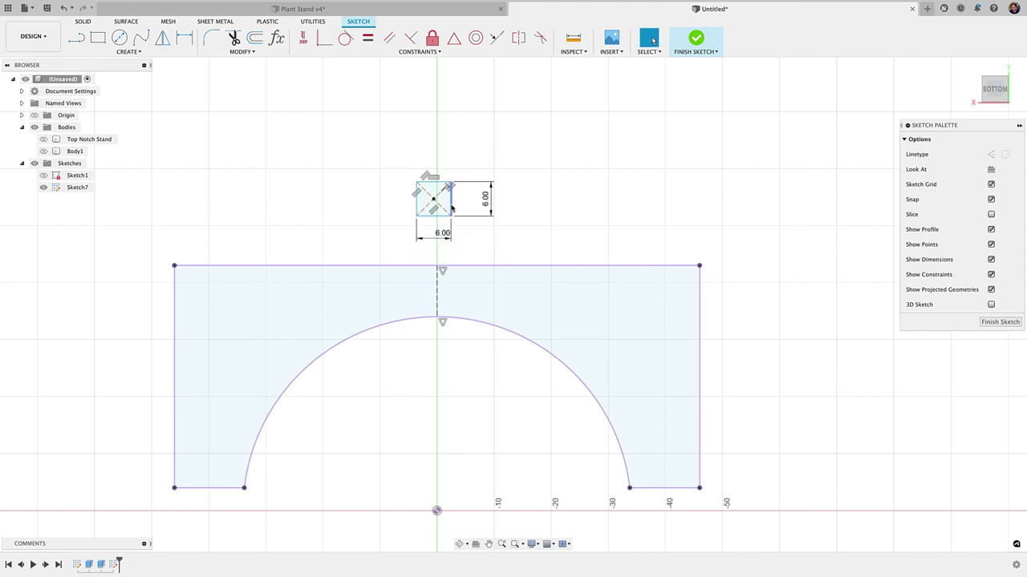
# Constrain the square's center point to the midpoint of the vertical construction line with a MidPoint constraint
pyautogui.scroll(4, 439, 297)
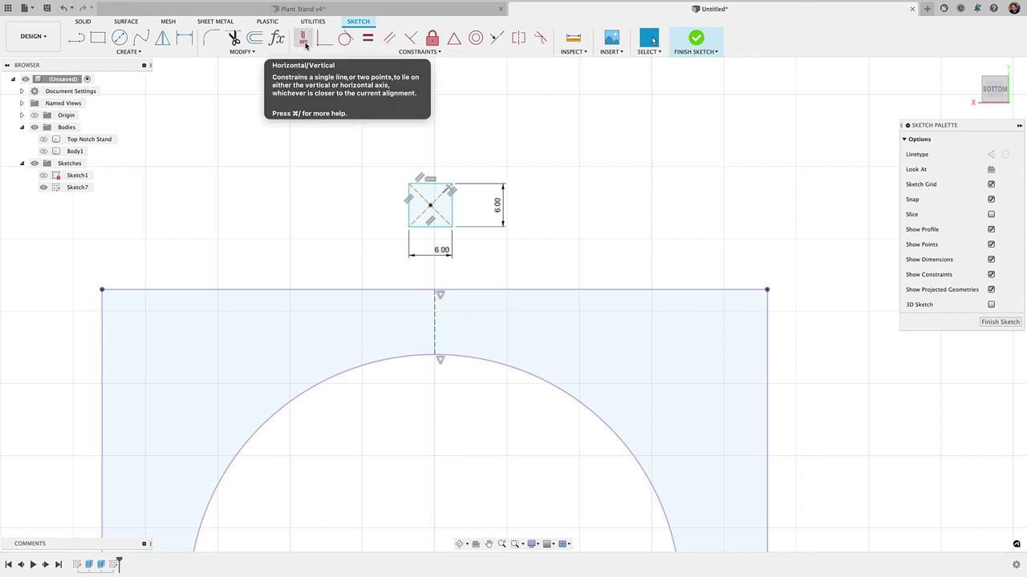
pyautogui.click(453, 38)
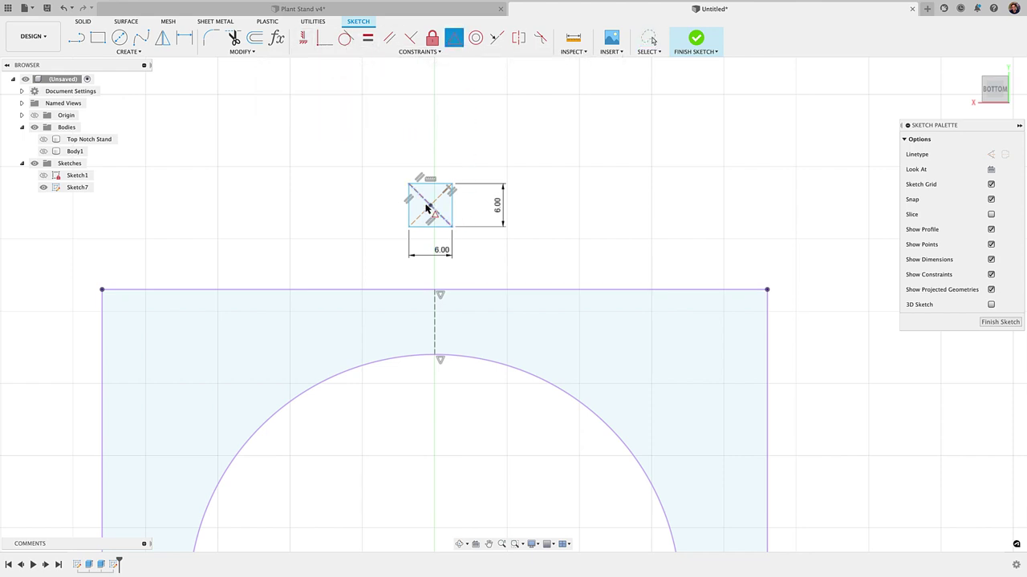
pyautogui.click(430, 206)
pyautogui.scroll(2, 430, 206)
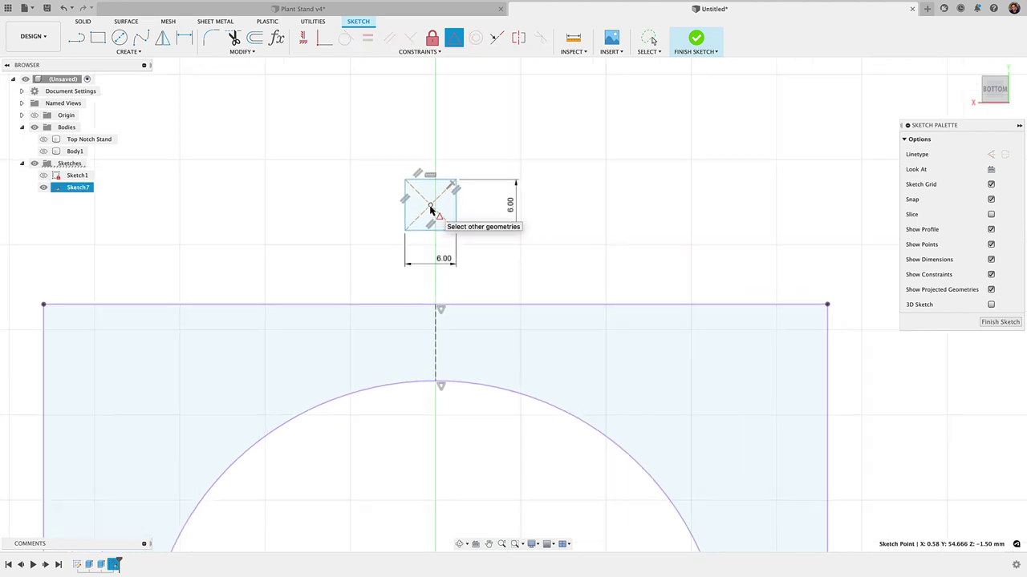
pyautogui.click(437, 354)
pyautogui.scroll(3, 438, 358)
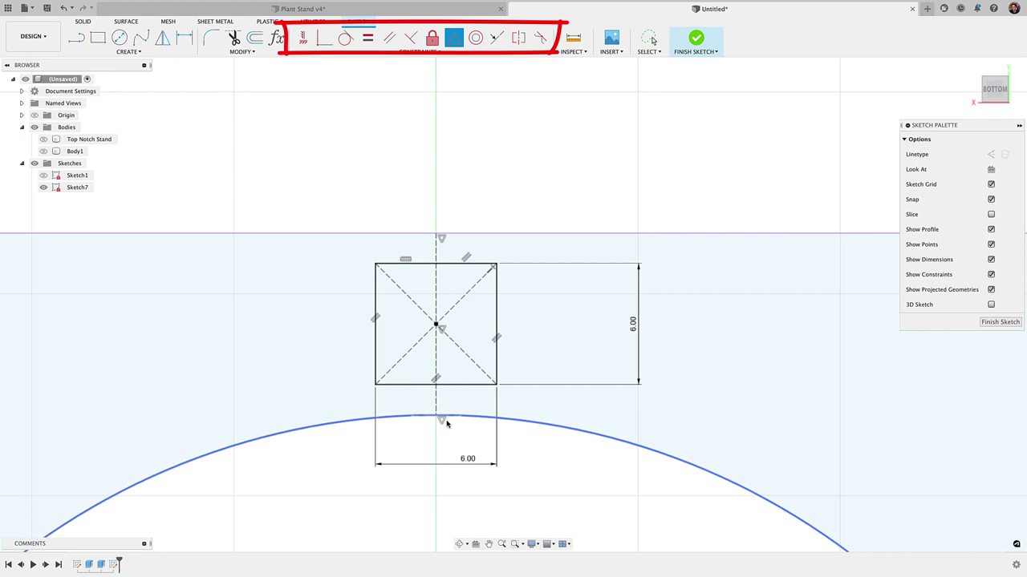
pyautogui.press('Escape')
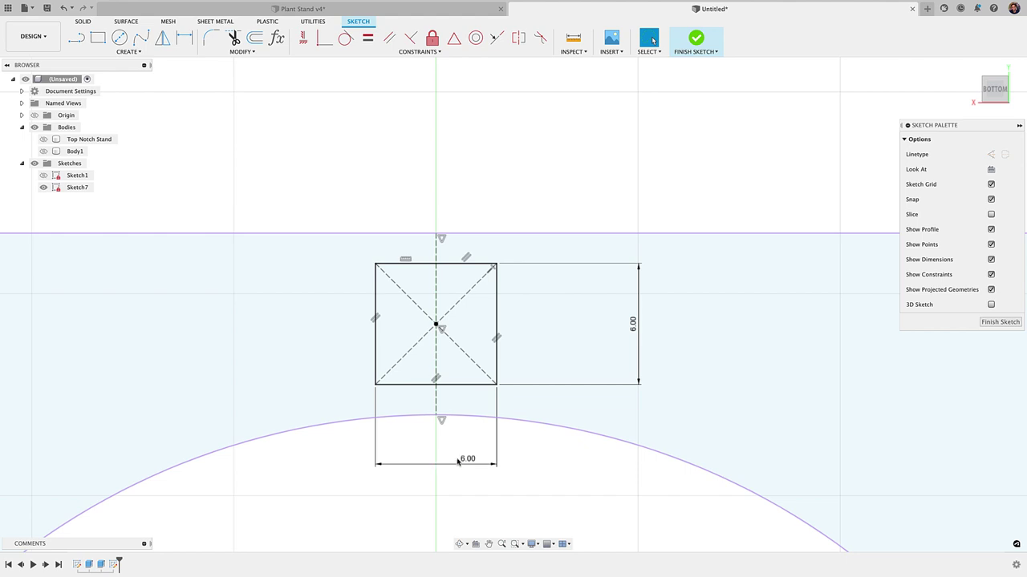
# Move the square's width and height dimensions closer to its edges
pyautogui.moveTo(461, 461); pyautogui.dragTo(471, 414)
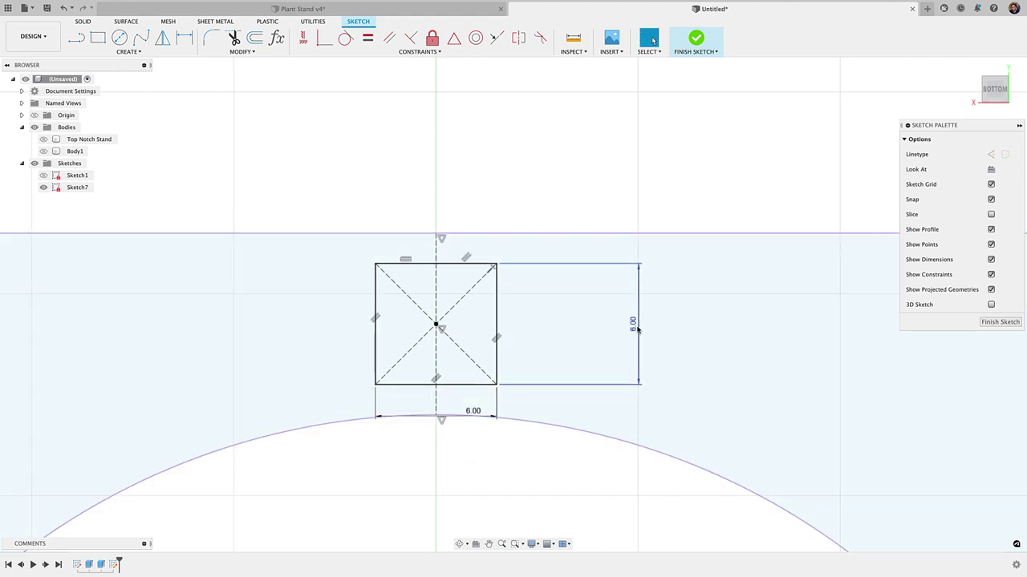
pyautogui.moveTo(632, 323); pyautogui.dragTo(544, 319)
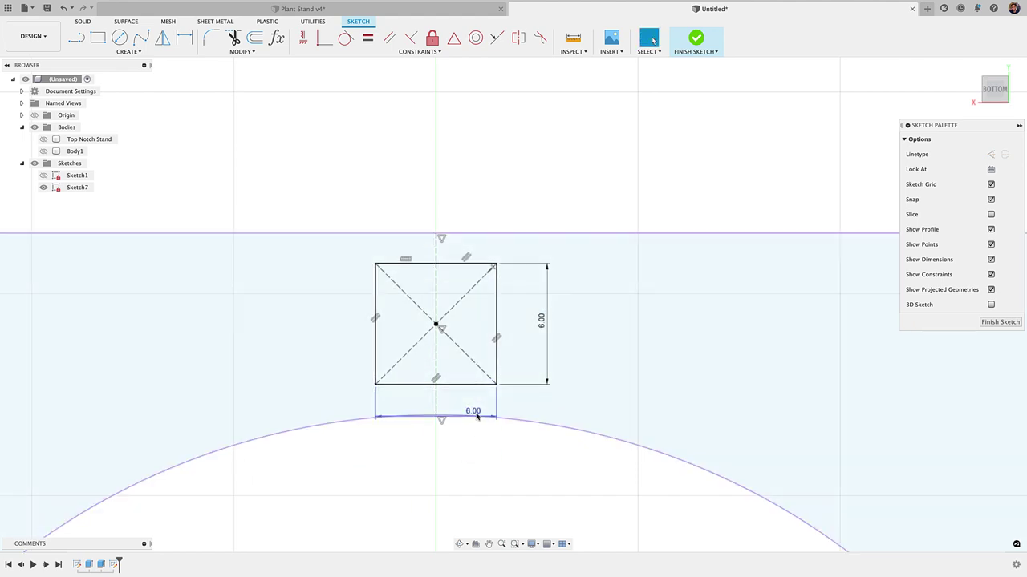
pyautogui.moveTo(478, 418); pyautogui.dragTo(478, 407)
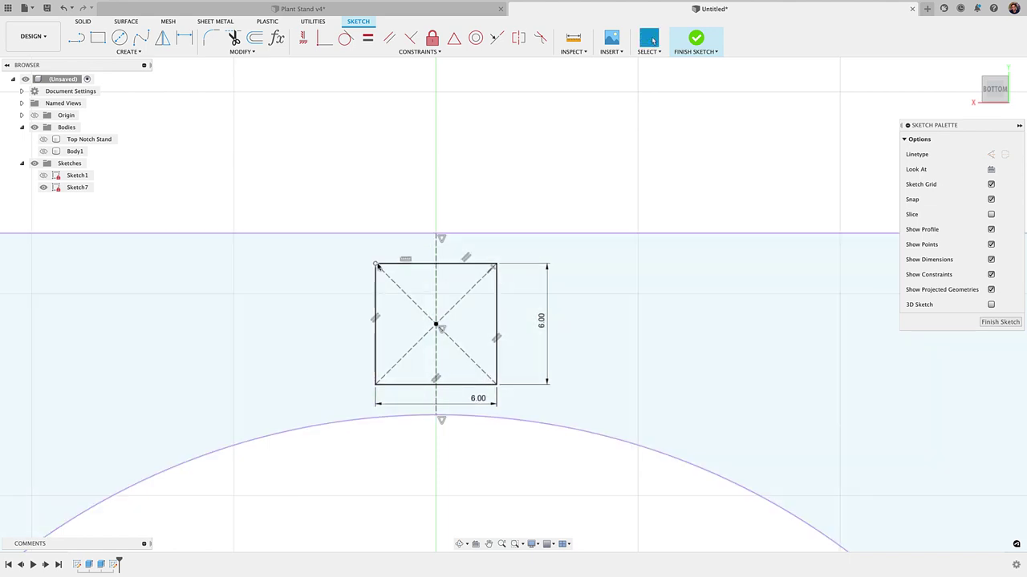
# Remove the horizontal constraint from the square's upper edge and tilt the square about its center by one corner
pyautogui.moveTo(375, 264)
pyautogui.mouseDown()
pyautogui.moveTo(398, 251)
pyautogui.moveTo(377, 263)
pyautogui.mouseUp()
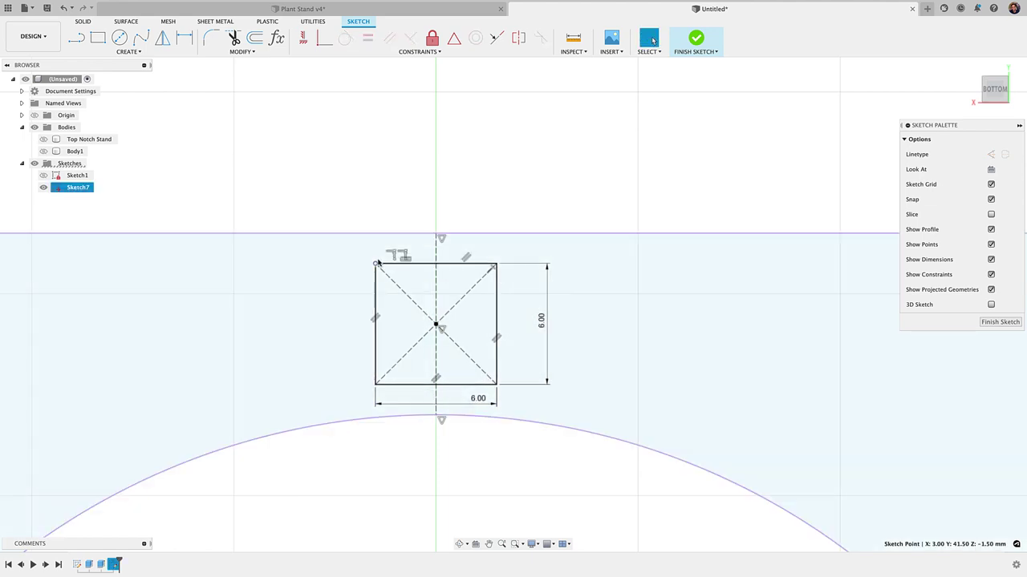
pyautogui.click(386, 198)
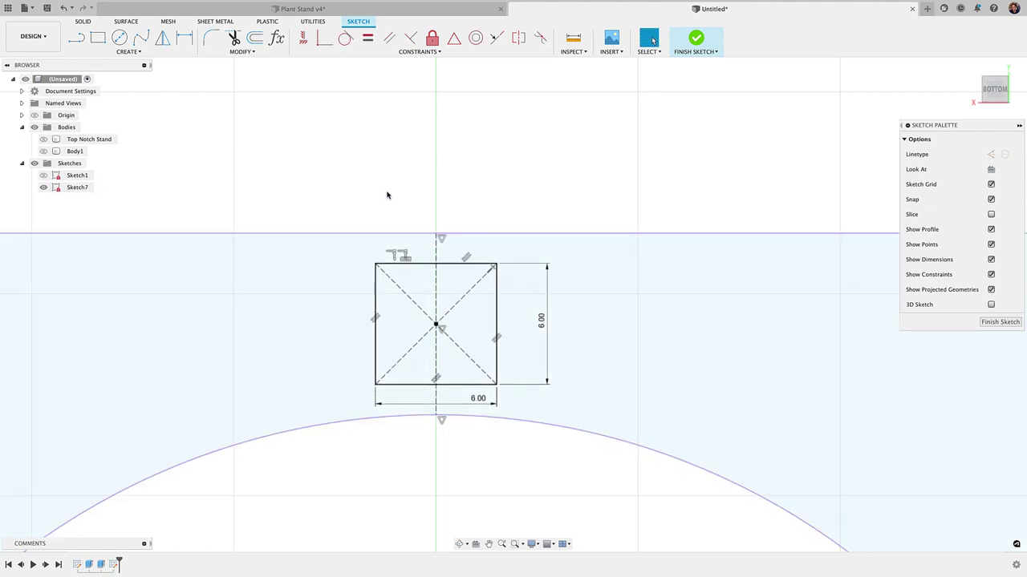
pyautogui.click(406, 261)
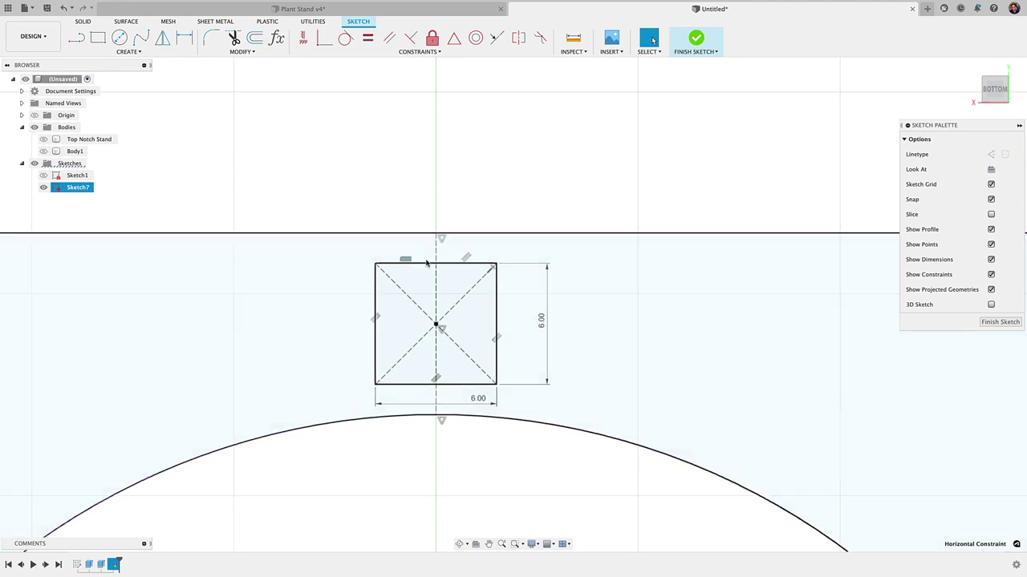
pyautogui.scroll(2, 448, 353)
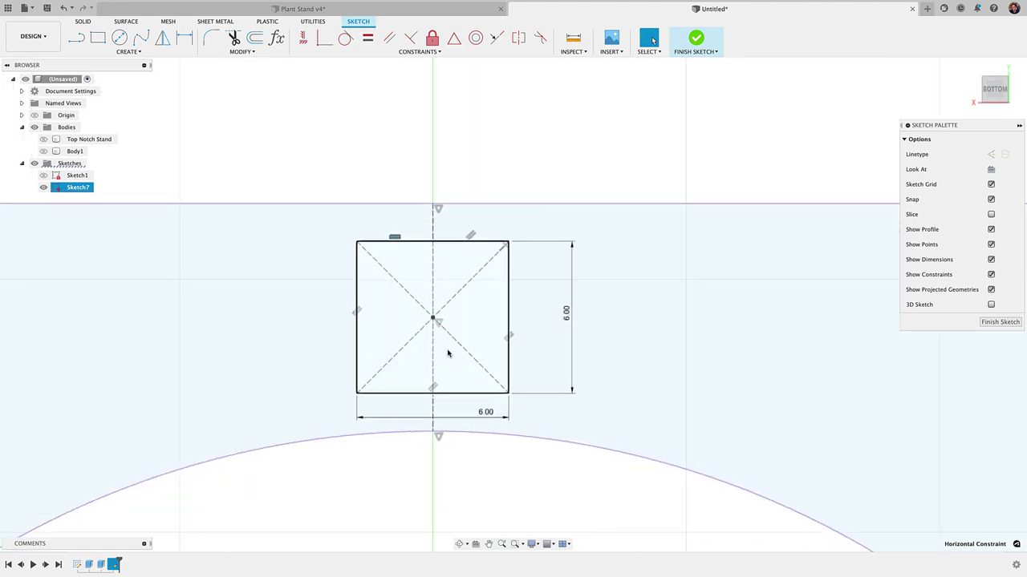
pyautogui.click(389, 151)
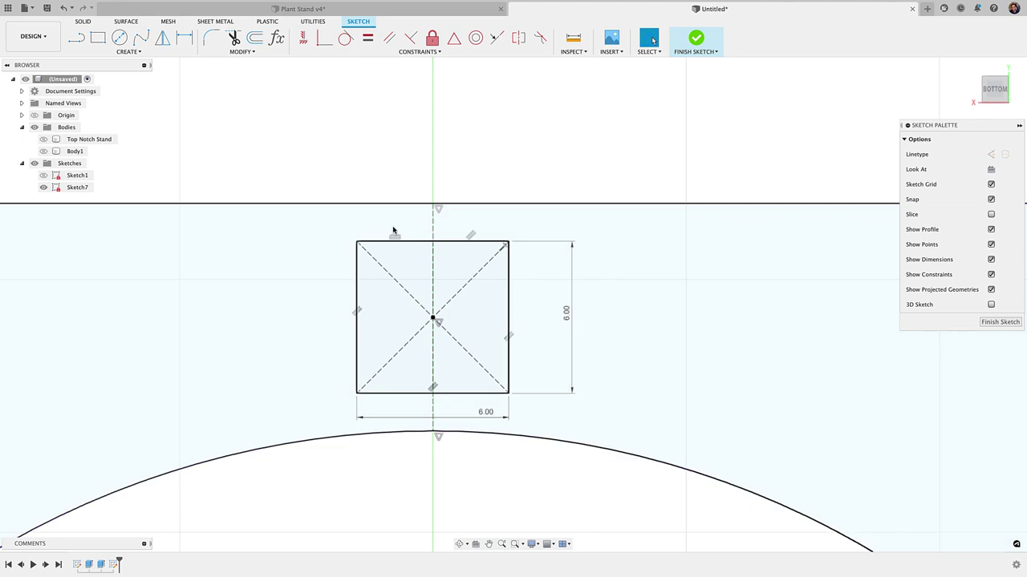
pyautogui.click(395, 238)
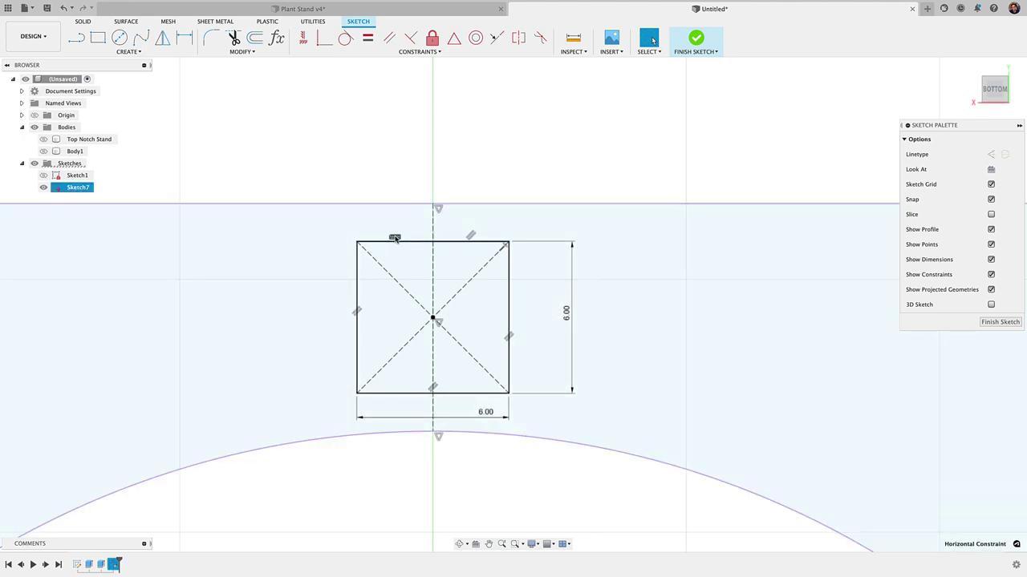
pyautogui.press('Delete')
pyautogui.moveTo(377, 234)
pyautogui.mouseDown()
pyautogui.moveTo(425, 229)
pyautogui.moveTo(389, 237)
pyautogui.moveTo(401, 251)
pyautogui.moveTo(401, 211)
pyautogui.moveTo(436, 210)
pyautogui.moveTo(376, 228)
pyautogui.moveTo(386, 221)
pyautogui.mouseUp()
pyautogui.press('Escape')
pyautogui.scroll(2, 381, 268)
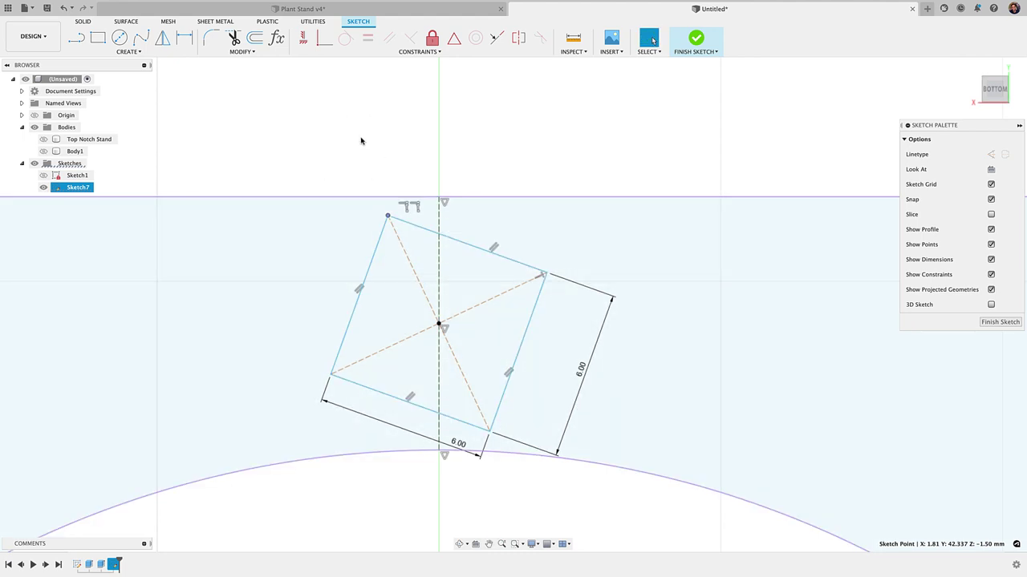
pyautogui.moveTo(362, 144); pyautogui.dragTo(373, 152, button='middle')
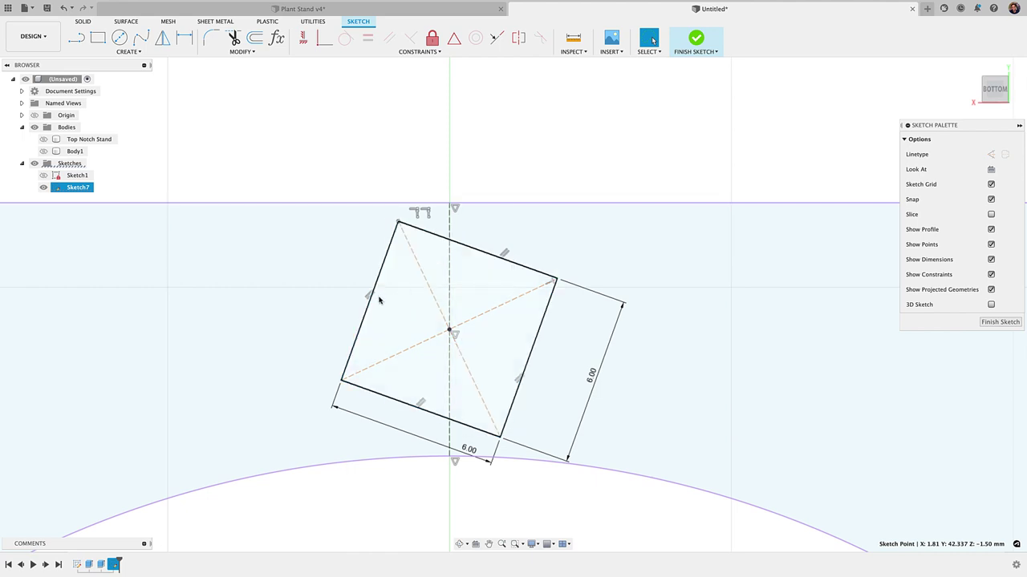
# Align the square's upper corner vertically with the construction line's upper endpoint to form a diamond, and move one side dimension closer
pyautogui.click(302, 38)
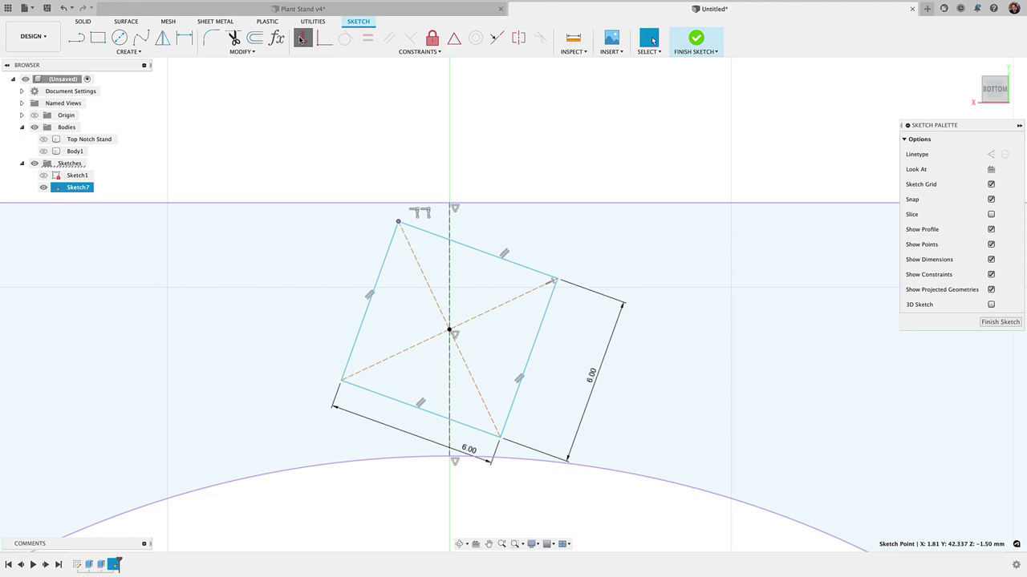
pyautogui.click(399, 223)
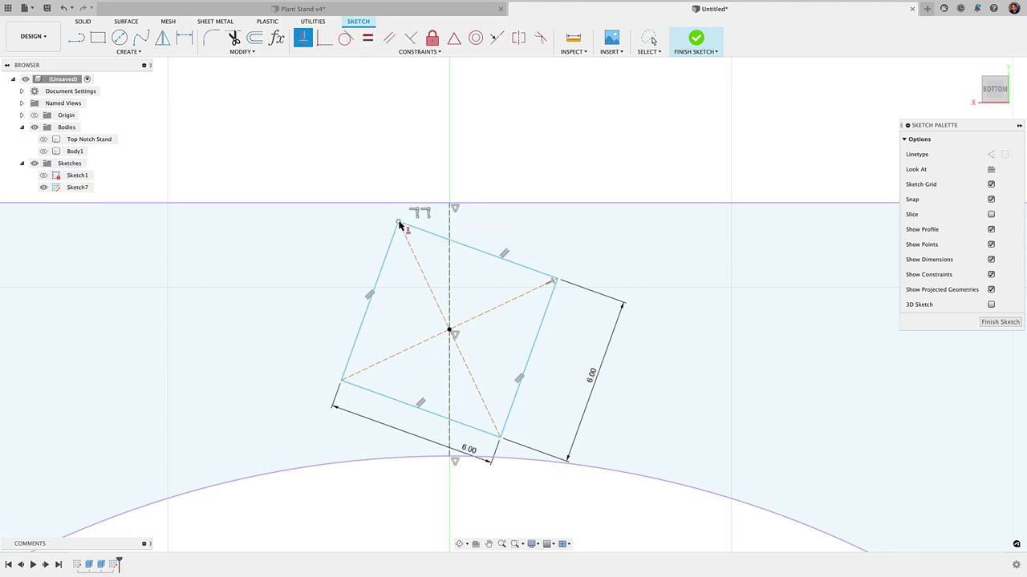
pyautogui.click(449, 206)
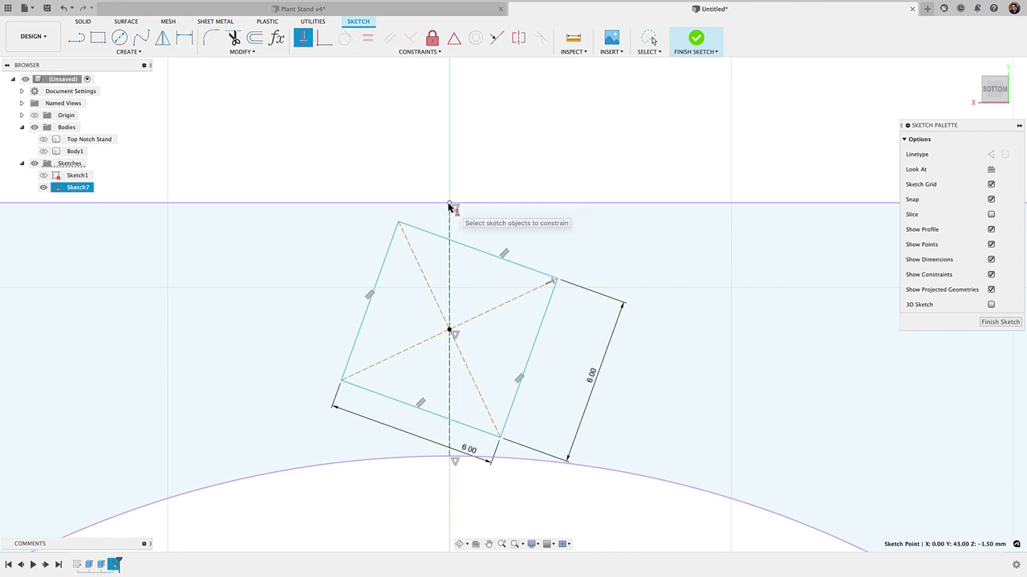
pyautogui.click(400, 223)
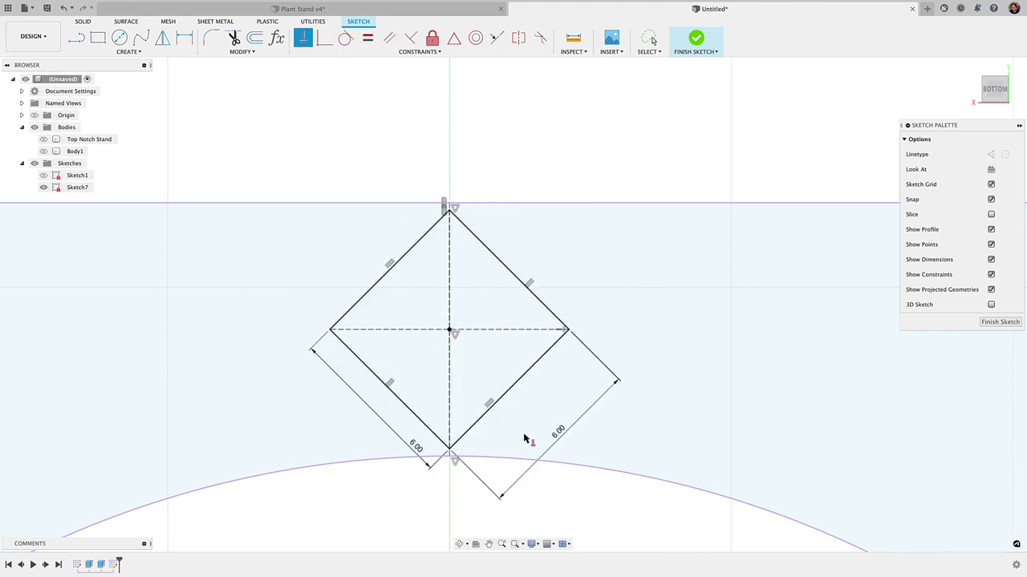
pyautogui.press('Escape')
pyautogui.moveTo(556, 431); pyautogui.dragTo(537, 382)
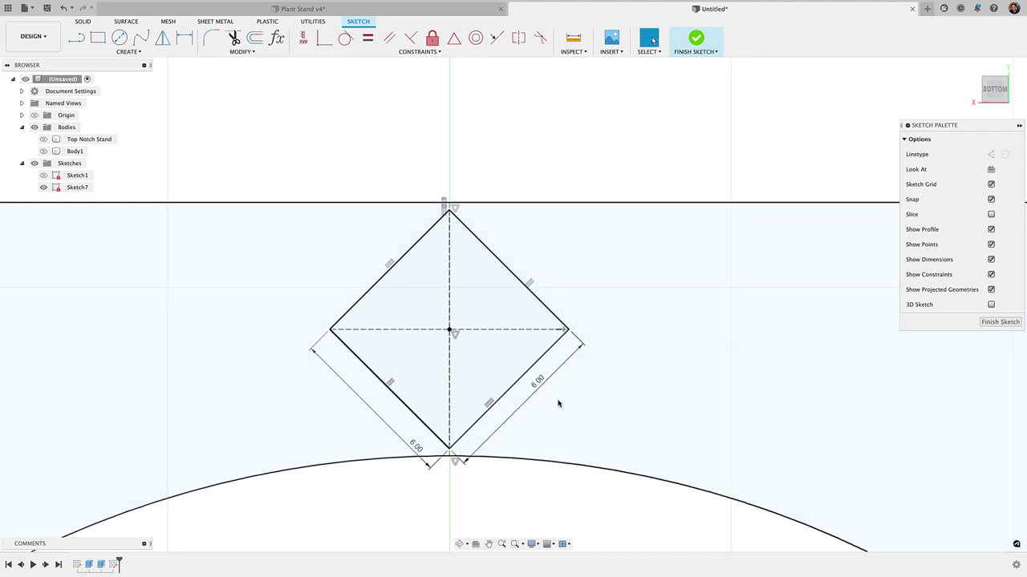
# Undo the diamond alignment, the tilt, the dimension moves and the midpoint constraint on the square
pyautogui.press('super+z')
pyautogui.press('super+z')
pyautogui.press('super+z')
pyautogui.press('super+z')
pyautogui.press('super+z')
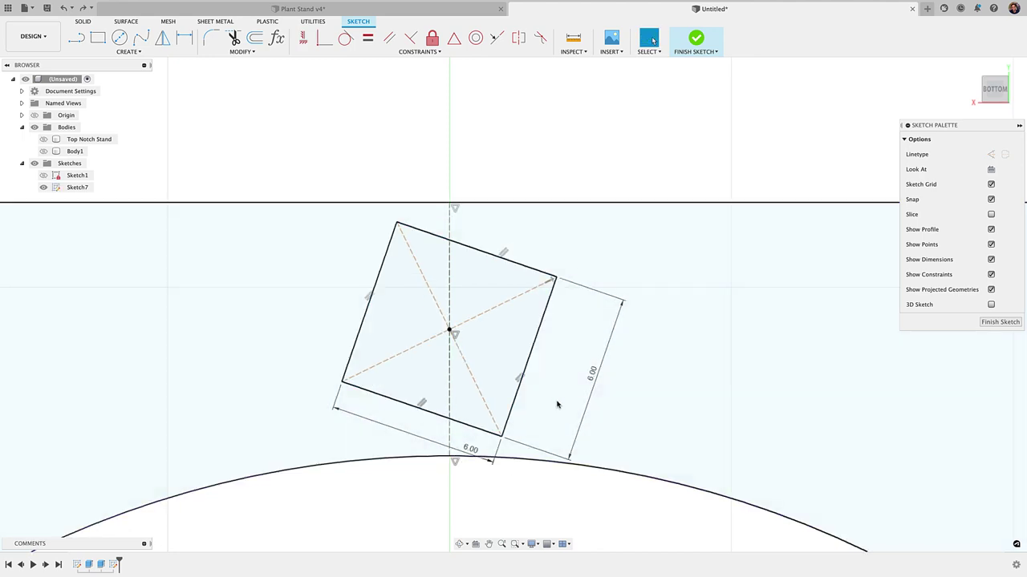
pyautogui.hotkey('ctrl', 'z')
pyautogui.hotkey('ctrl', 'z')
pyautogui.hotkey('ctrl', 'z')
pyautogui.hotkey('ctrl', 'z')
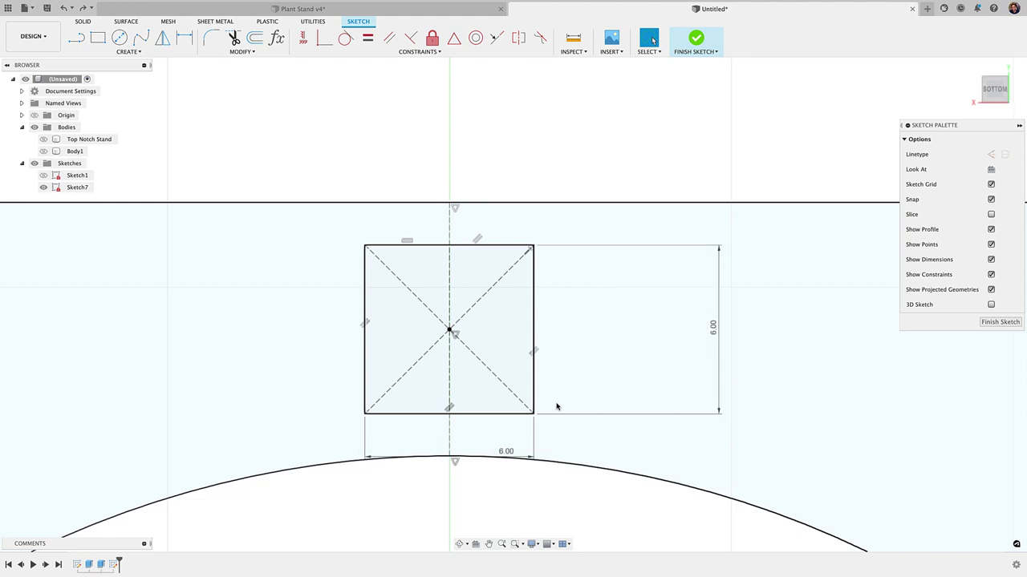
pyautogui.scroll(-5, 557, 406)
pyautogui.moveTo(554, 406); pyautogui.dragTo(551, 458, button='middle')
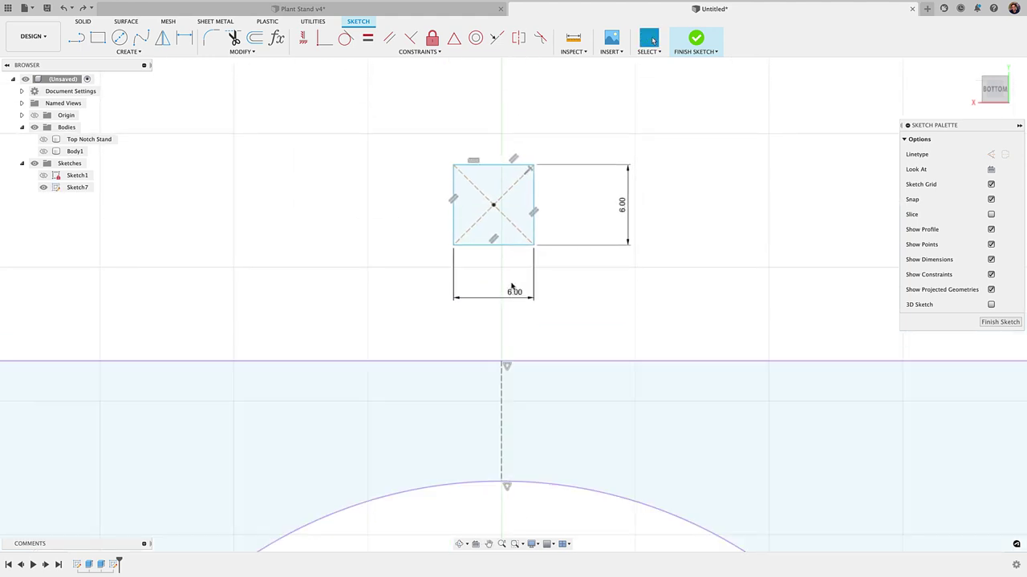
# Delete the center rectangle above the panel together with its dimensions
pyautogui.moveTo(407, 126); pyautogui.dragTo(462, 164)
pyautogui.click(649, 51)
pyautogui.click(650, 64)
pyautogui.moveTo(407, 132)
pyautogui.mouseDown()
pyautogui.moveTo(506, 243)
pyautogui.moveTo(674, 324)
pyautogui.mouseUp()
pyautogui.press('Delete')
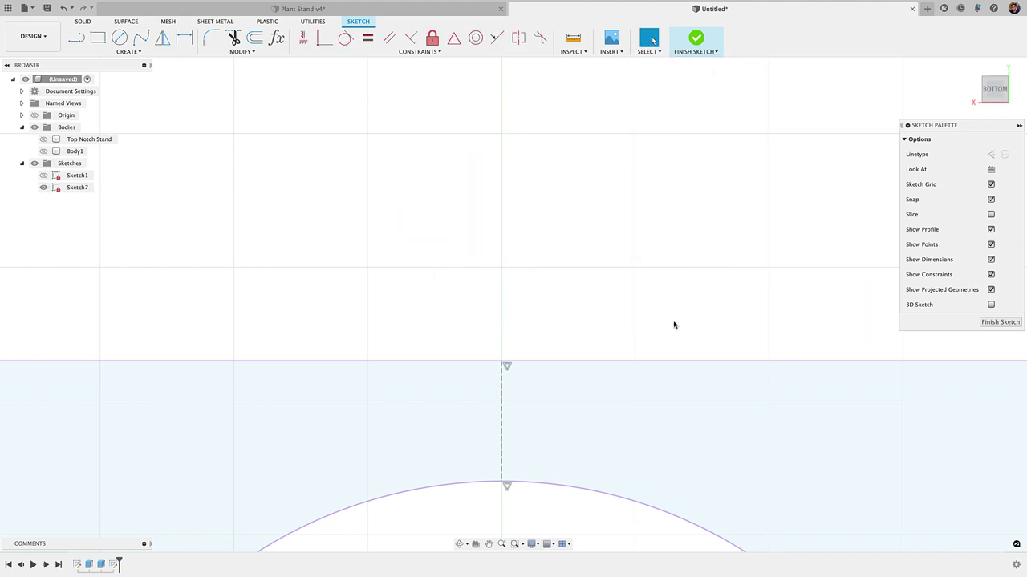
# Sketch a four-sided circumscribed polygon with a 3 mm radius above the panel's upper edge
pyautogui.click(103, 52)
pyautogui.moveTo(128, 103)
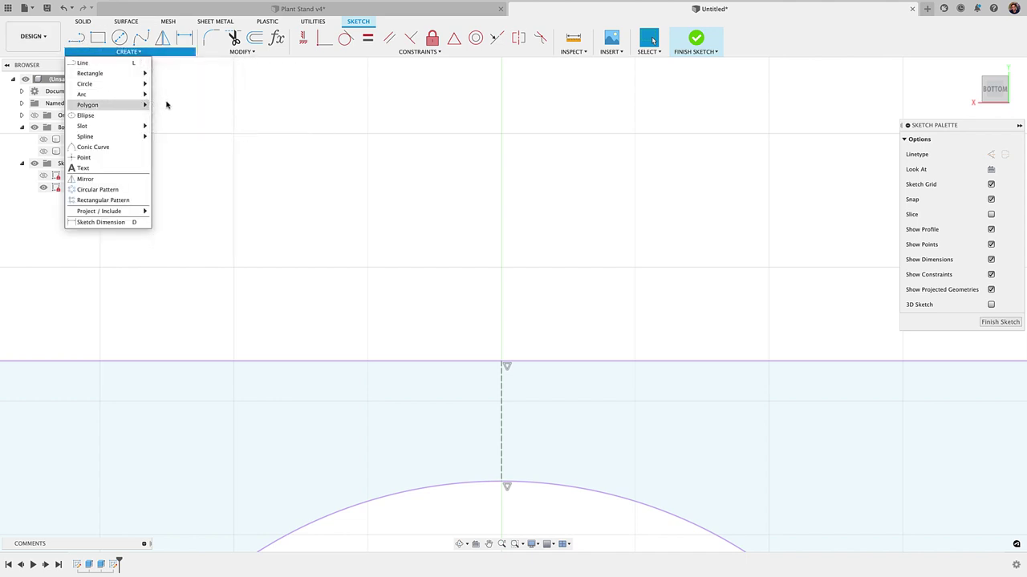
pyautogui.click(183, 106)
pyautogui.click(464, 204)
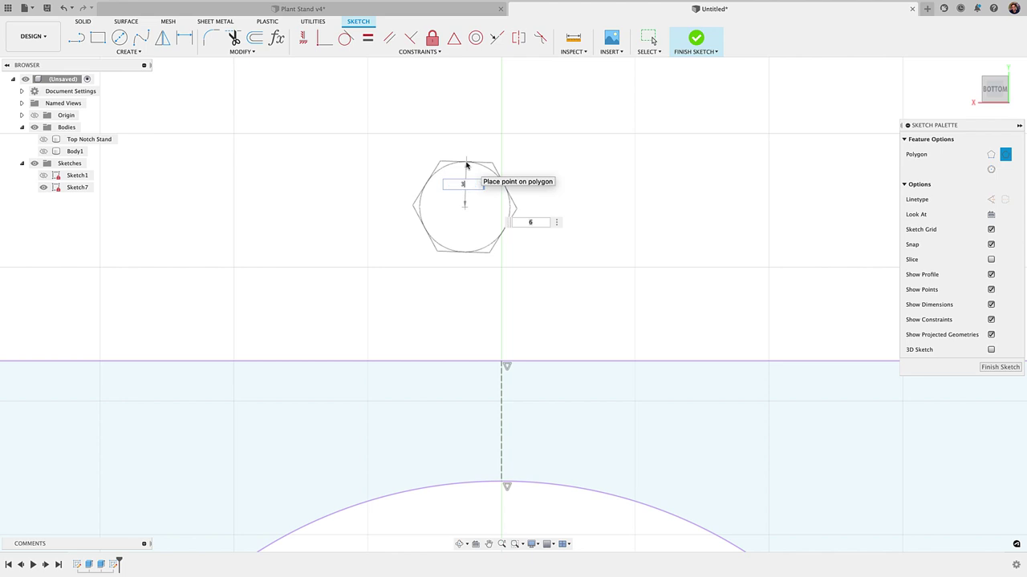
pyautogui.press('Tab')
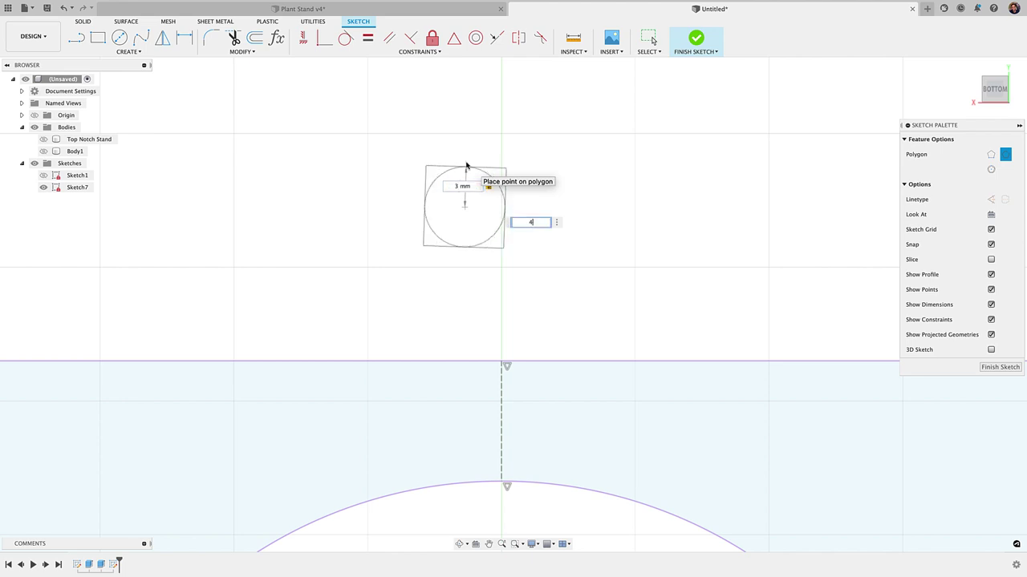
pyautogui.press('Return')
pyautogui.scroll(3, 461, 210)
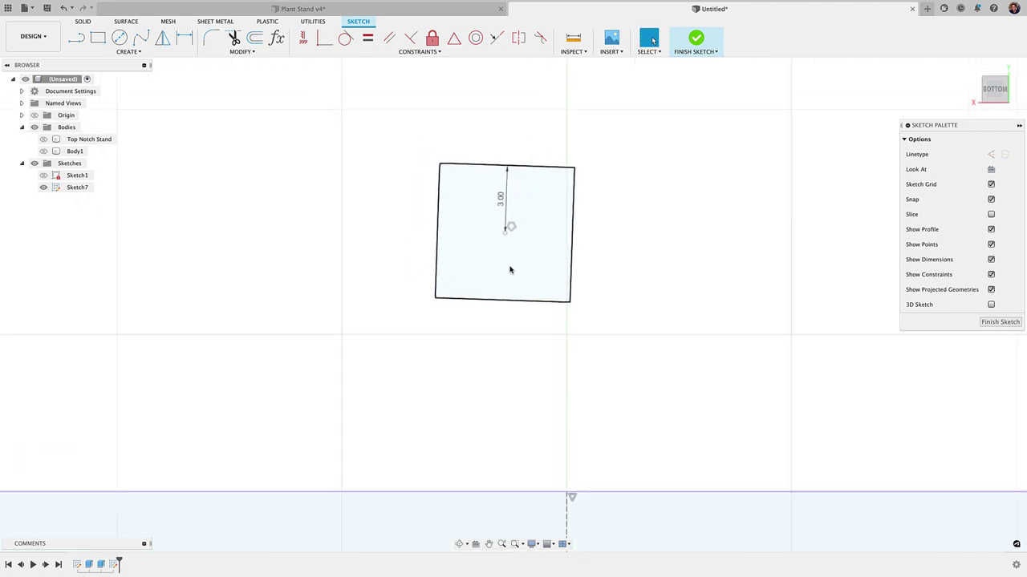
# Inspect the square polygon's constraint, side lengths and enclosed profile
pyautogui.click(513, 226)
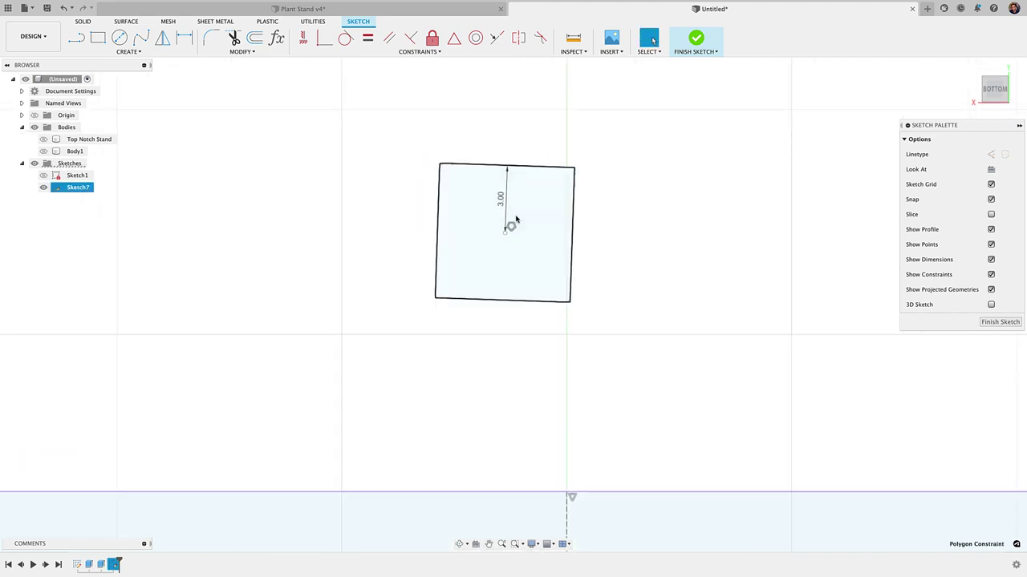
pyautogui.click(525, 168)
pyautogui.click(436, 205)
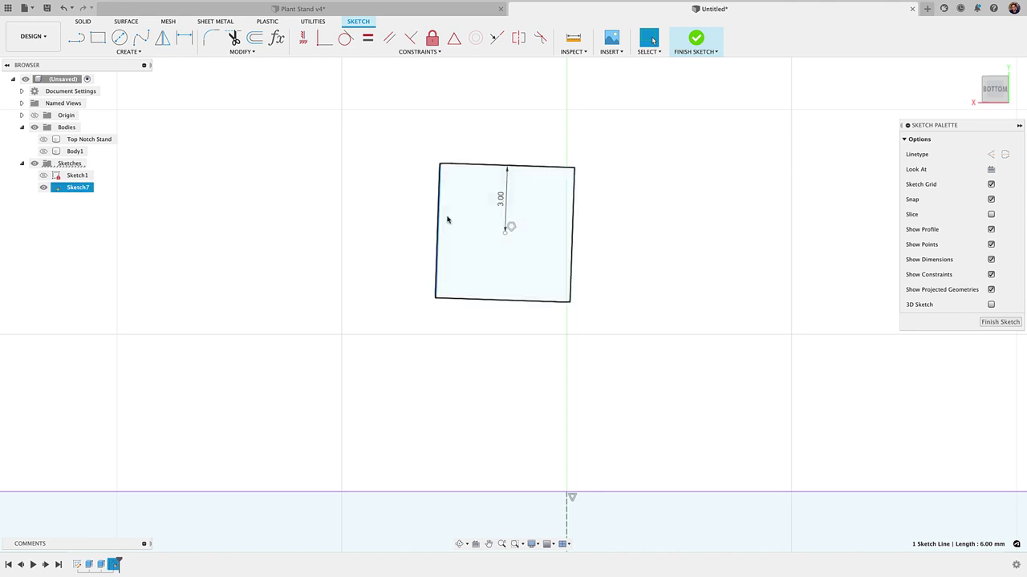
pyautogui.click(513, 302)
pyautogui.click(568, 278)
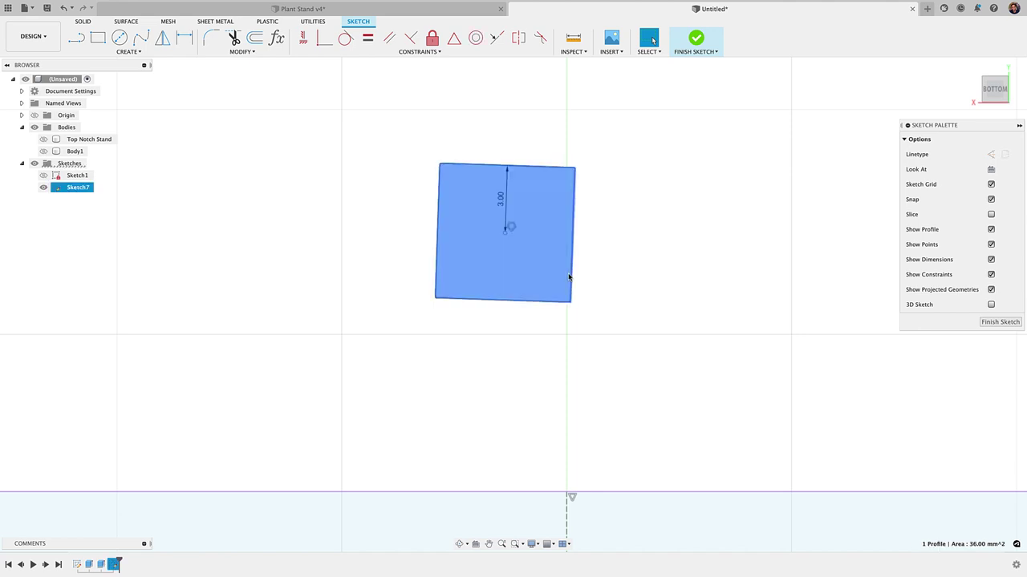
pyautogui.click(592, 276)
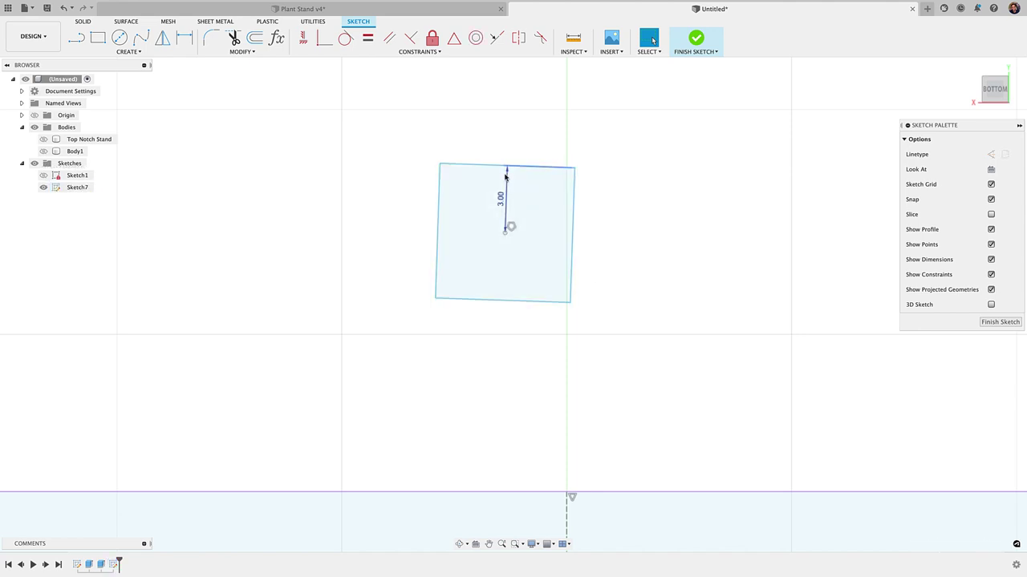
# Shift the square polygon slightly by its upper corner to test its freedom of movement
pyautogui.moveTo(439, 166)
pyautogui.mouseDown()
pyautogui.moveTo(451, 154)
pyautogui.moveTo(449, 179)
pyautogui.moveTo(434, 187)
pyautogui.mouseUp()
pyautogui.scroll(-4, 406, 223)
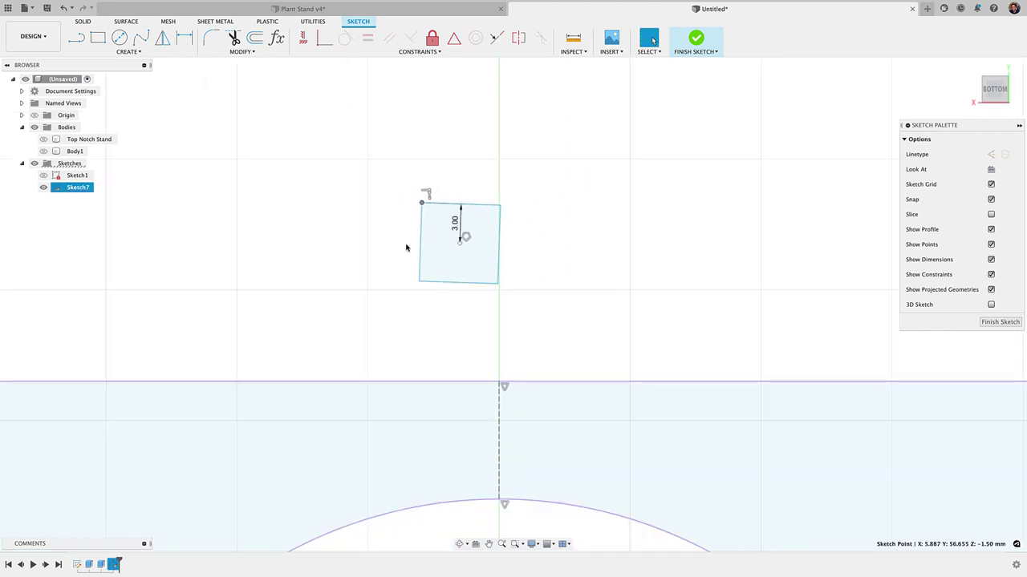
pyautogui.moveTo(396, 273); pyautogui.dragTo(397, 232, button='middle')
pyautogui.click(318, 167)
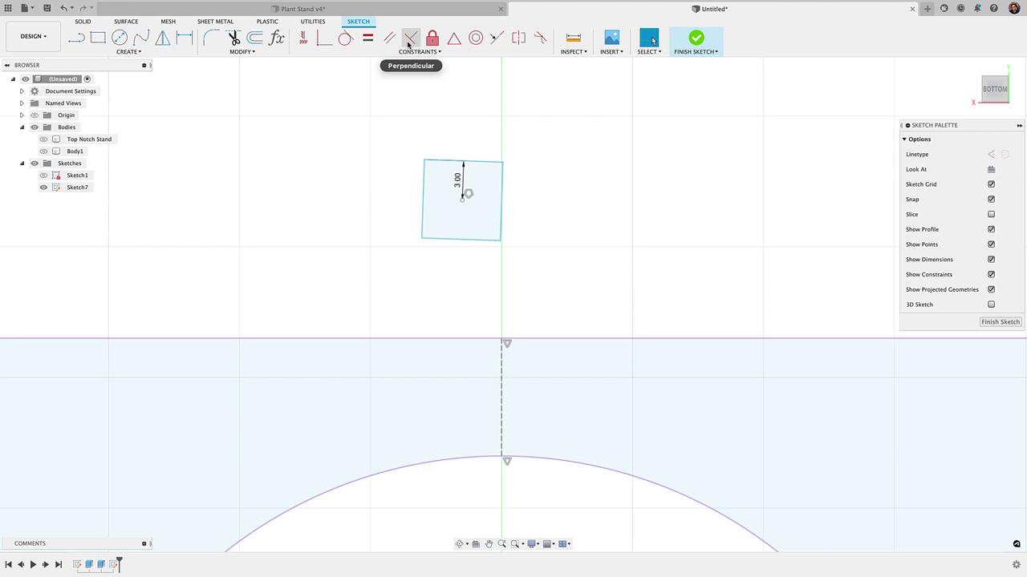
# Constrain the square polygon's centre point to the midpoint of the dashed vertical line in the panel
pyautogui.click(454, 38)
pyautogui.click(464, 200)
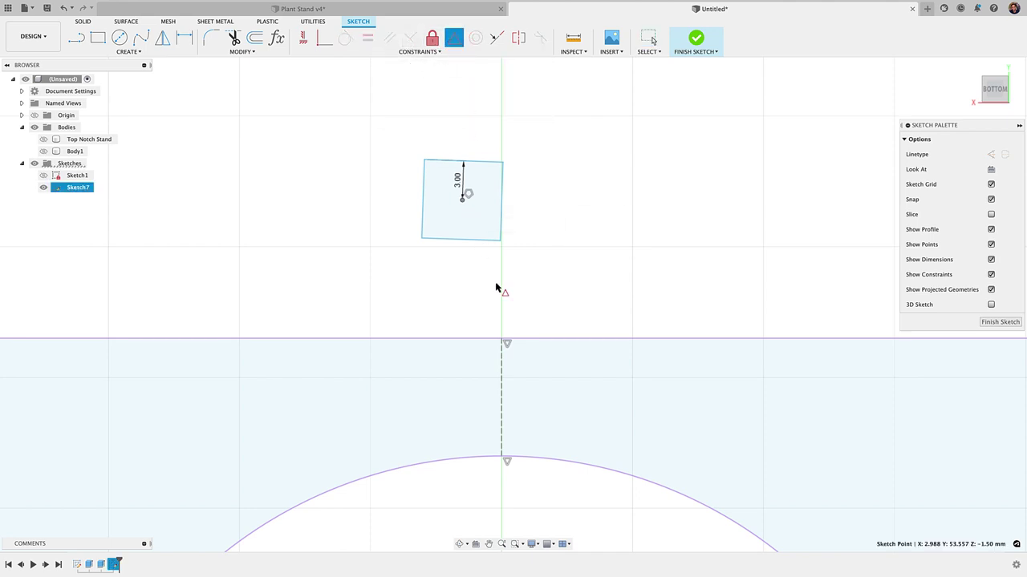
pyautogui.click(502, 372)
pyautogui.moveTo(502, 372); pyautogui.dragTo(489, 332, button='middle')
pyautogui.press('Escape')
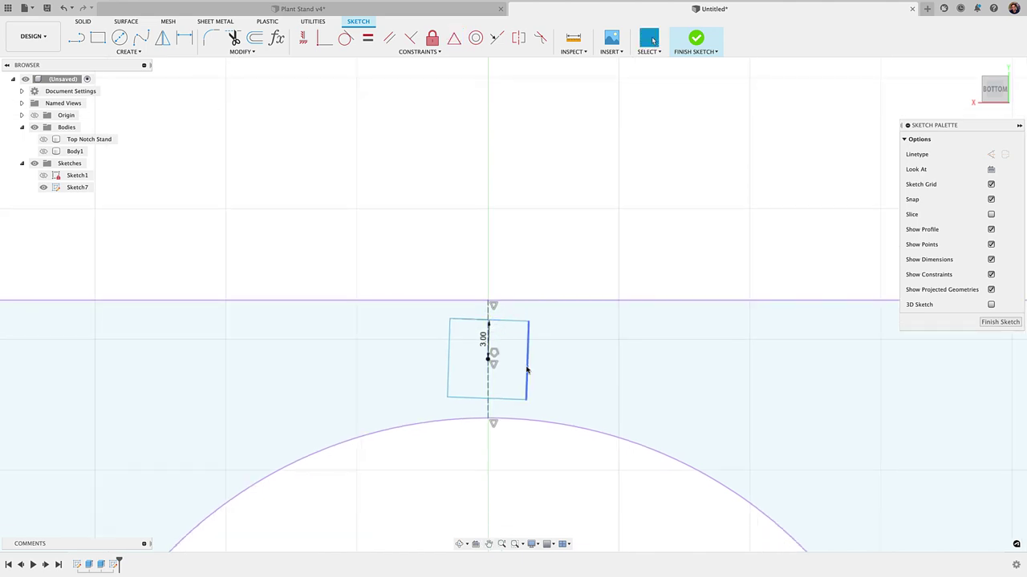
# Rotate the square and vertically align its upper corner with the dashed line's upper end, finishing the diamond sketch
pyautogui.scroll(4, 528, 369)
pyautogui.moveTo(382, 276); pyautogui.dragTo(433, 256)
pyautogui.click(413, 227)
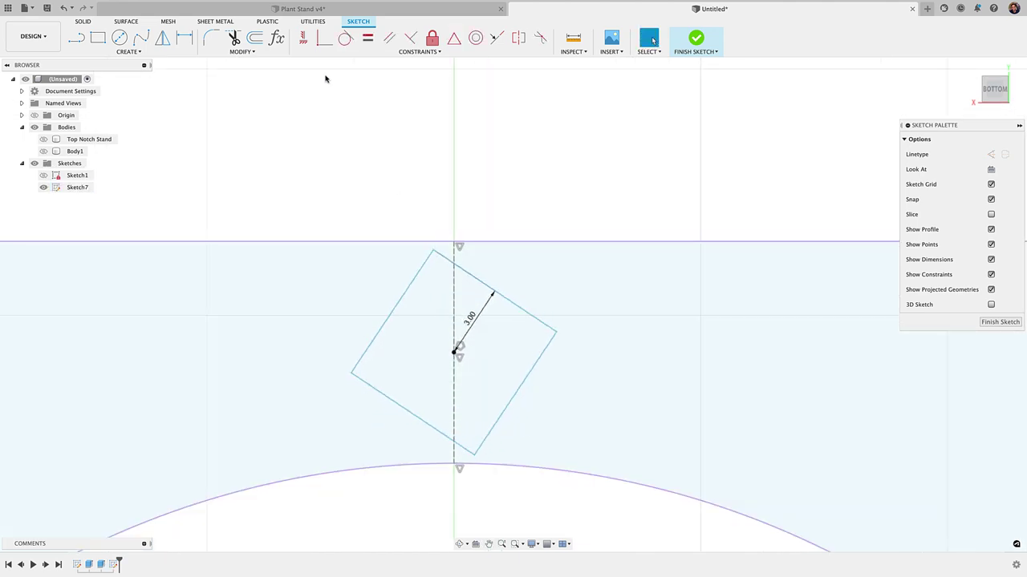
pyautogui.click(302, 37)
pyautogui.click(434, 252)
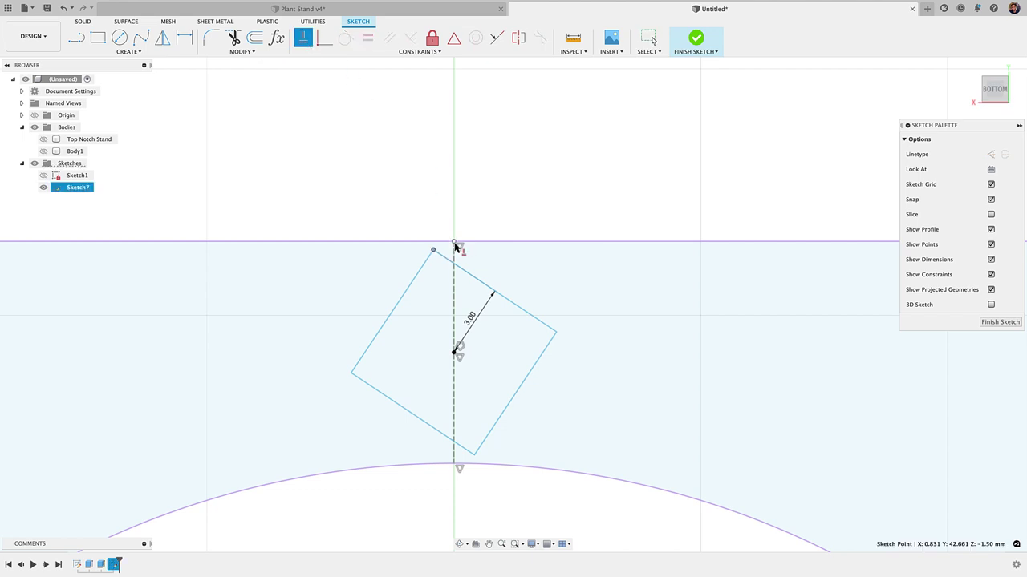
pyautogui.click(454, 244)
pyautogui.scroll(-5, 465, 281)
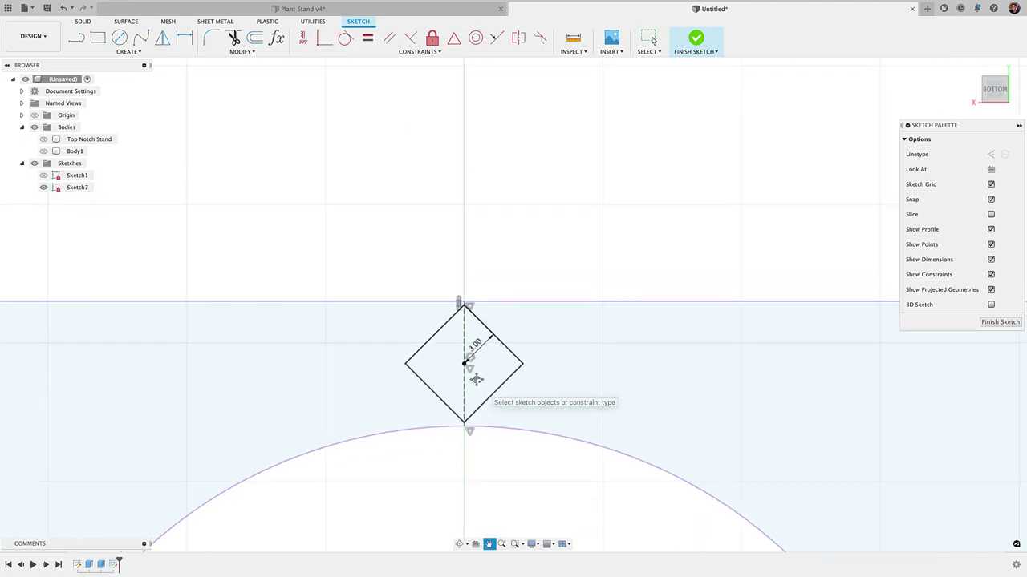
pyautogui.scroll(5, 466, 273)
pyautogui.scroll(-3, 461, 268)
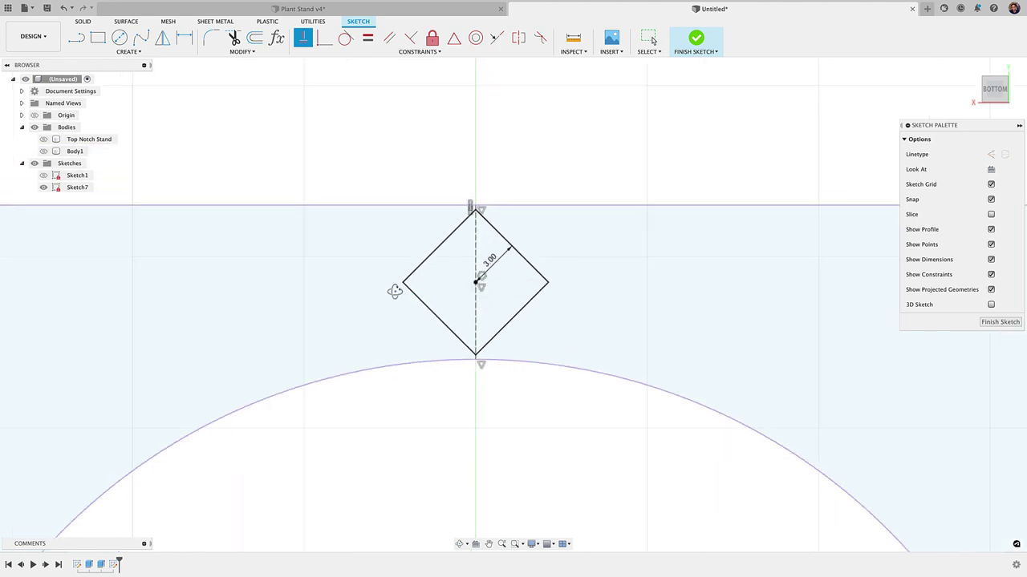
pyautogui.scroll(-3, 409, 305)
pyautogui.click(696, 40)
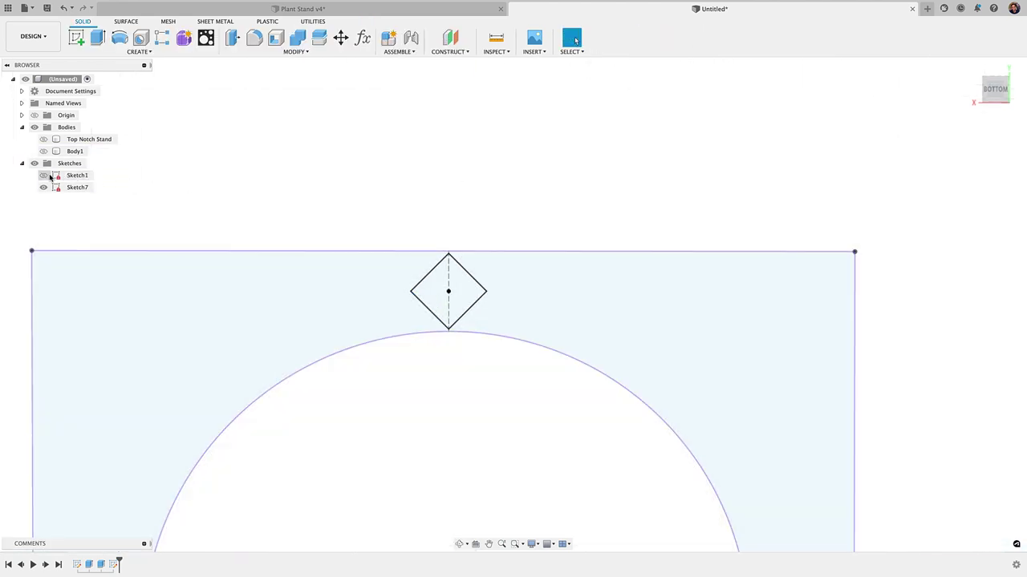
# Show the panel body Body1 and keep the Top Notch Stand body hidden
pyautogui.click(42, 143)
pyautogui.click(43, 142)
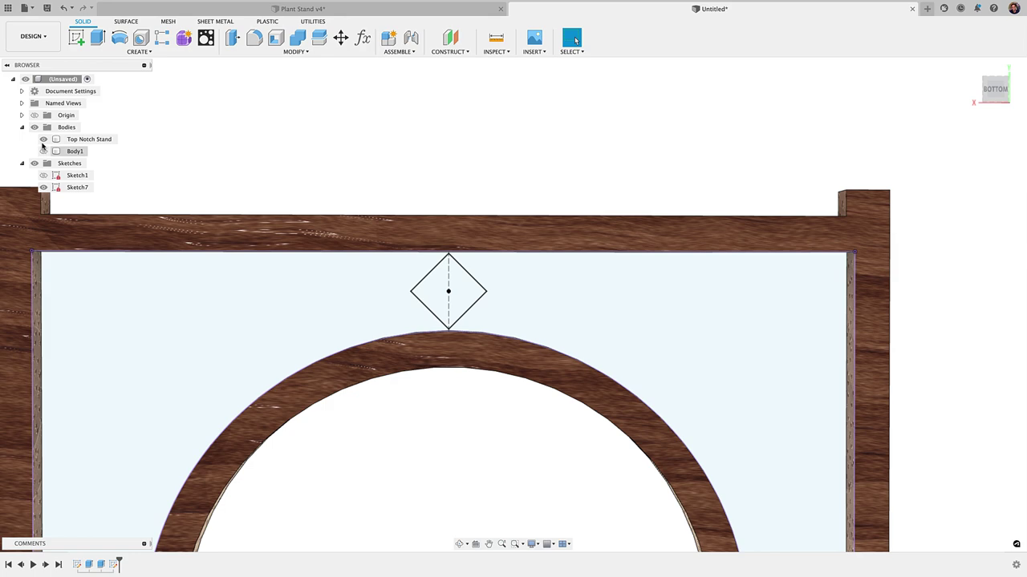
pyautogui.click(43, 151)
pyautogui.click(43, 151)
pyautogui.click(45, 140)
pyautogui.click(43, 151)
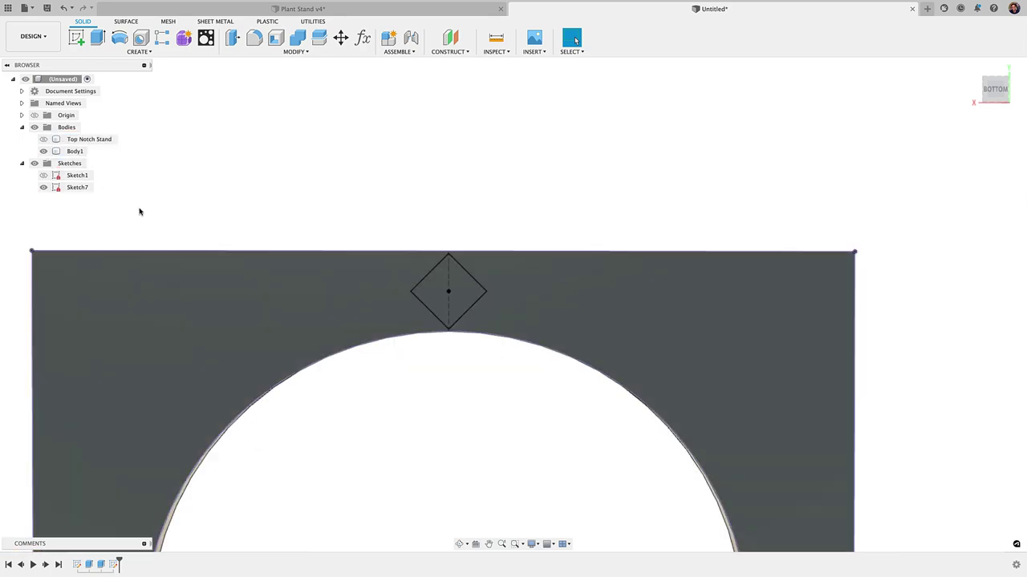
# Extrude the diamond profile as a cut through the panel with the extent type All
pyautogui.keyDown('shift'); pyautogui.moveTo(139, 208); pyautogui.dragTo(257, 259, button='middle'); pyautogui.keyUp('shift')
pyautogui.click(456, 301)
pyautogui.press('e')
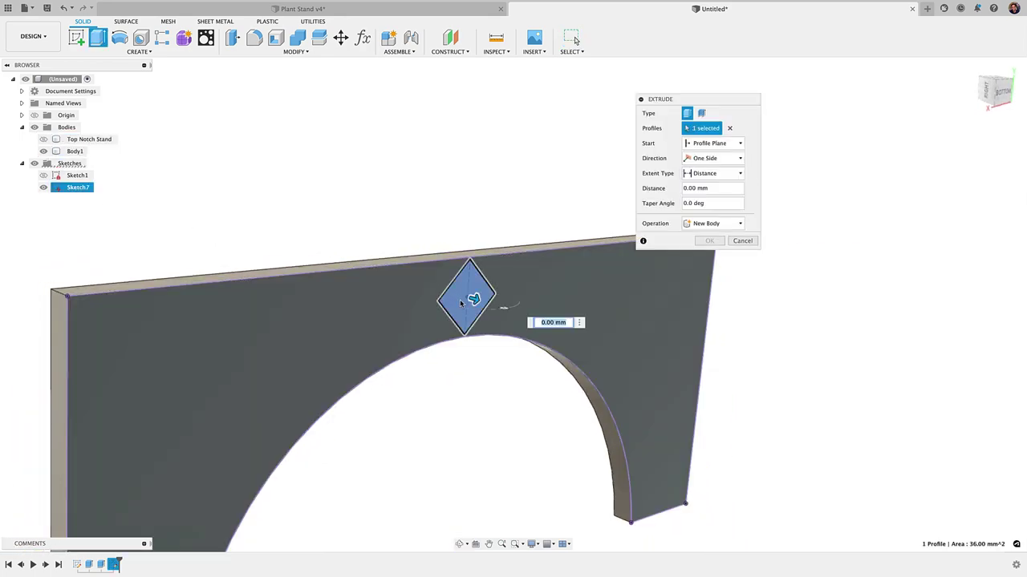
pyautogui.moveTo(465, 293); pyautogui.dragTo(431, 287)
pyautogui.click(704, 174)
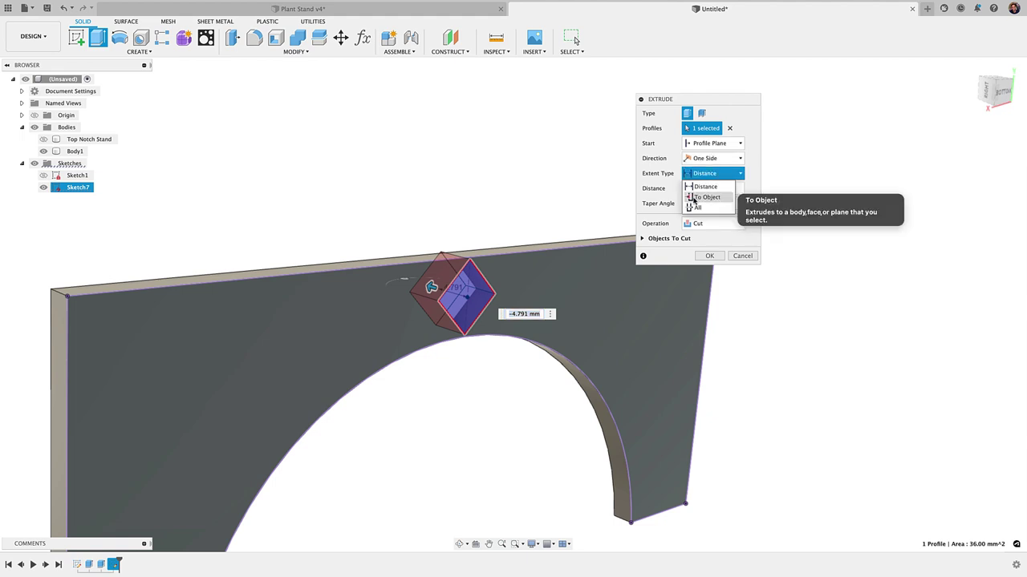
pyautogui.click(696, 203)
pyautogui.click(709, 256)
pyautogui.keyDown('shift'); pyautogui.moveTo(709, 258); pyautogui.dragTo(487, 266, button='middle'); pyautogui.keyUp('shift')
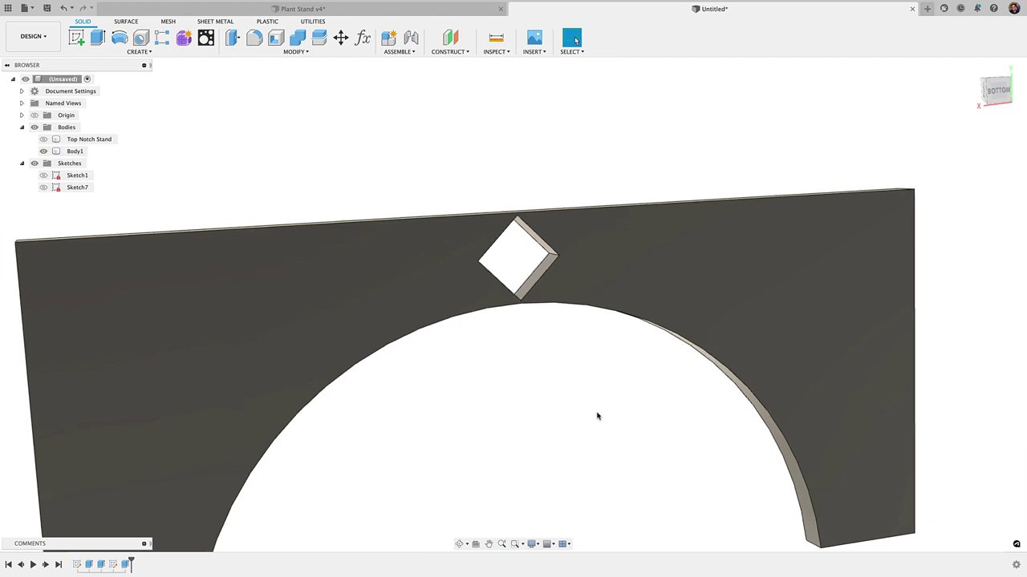
pyautogui.scroll(-3, 598, 416)
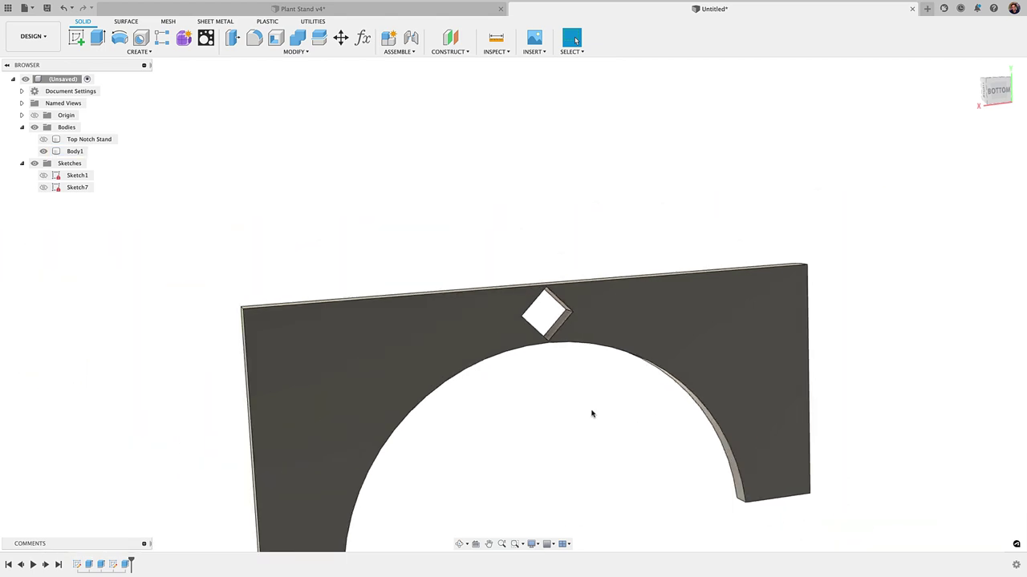
pyautogui.scroll(-2, 562, 426)
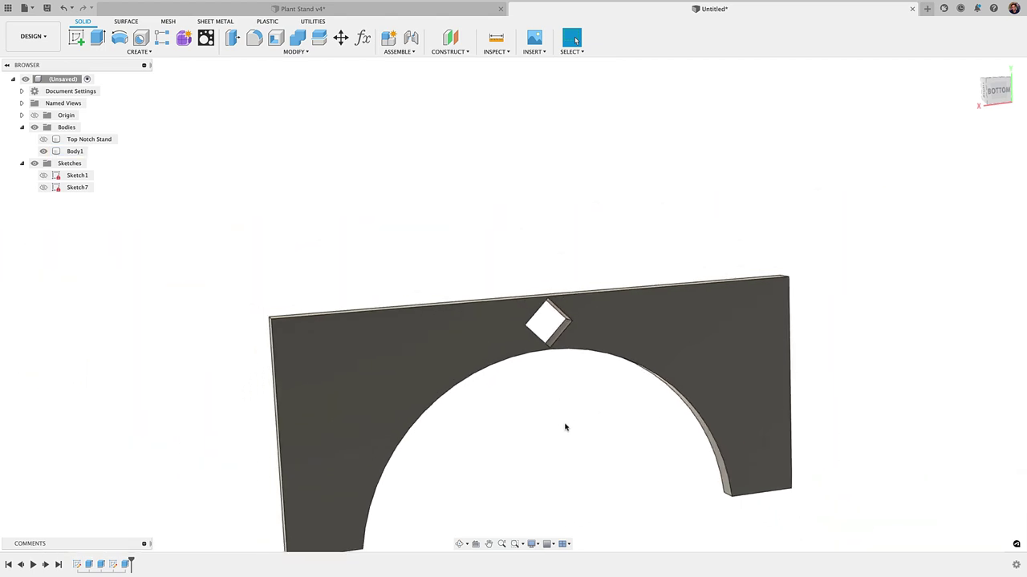
pyautogui.moveTo(565, 427); pyautogui.dragTo(534, 394, button='middle')
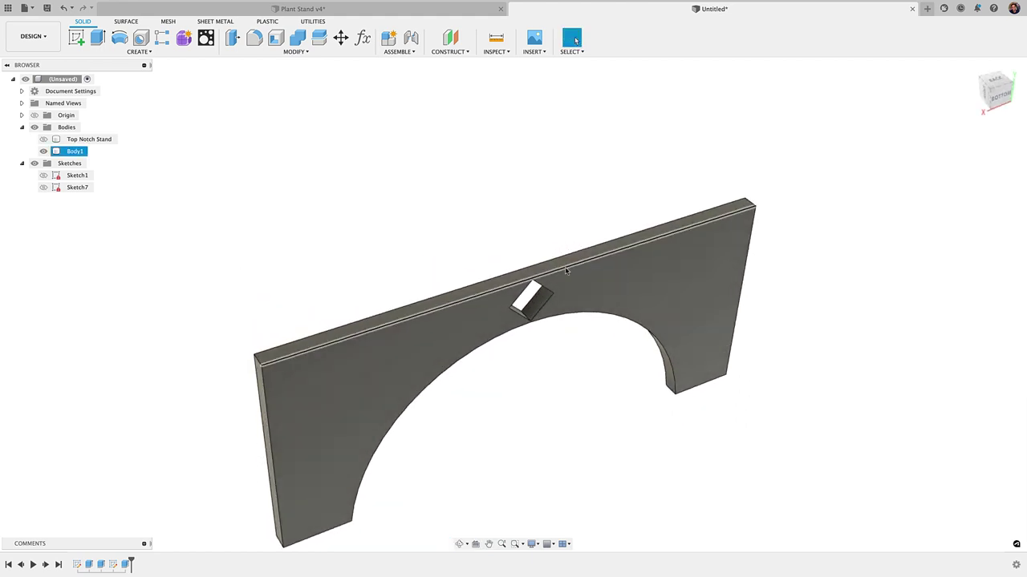
pyautogui.moveTo(481, 319)
pyautogui.keyDown('shift'); pyautogui.mouseDown(button='middle')
pyautogui.moveTo(524, 397)
pyautogui.moveTo(524, 388)
pyautogui.mouseUp(button='middle'); pyautogui.keyUp('shift')
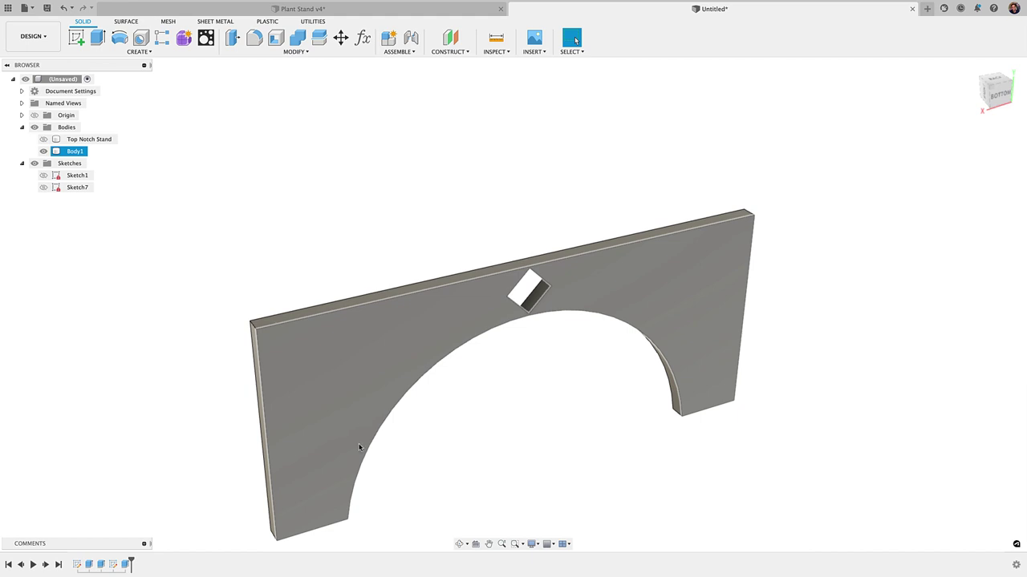
pyautogui.keyDown('shift'); pyautogui.moveTo(360, 448); pyautogui.dragTo(416, 431, button='middle'); pyautogui.keyUp('shift')
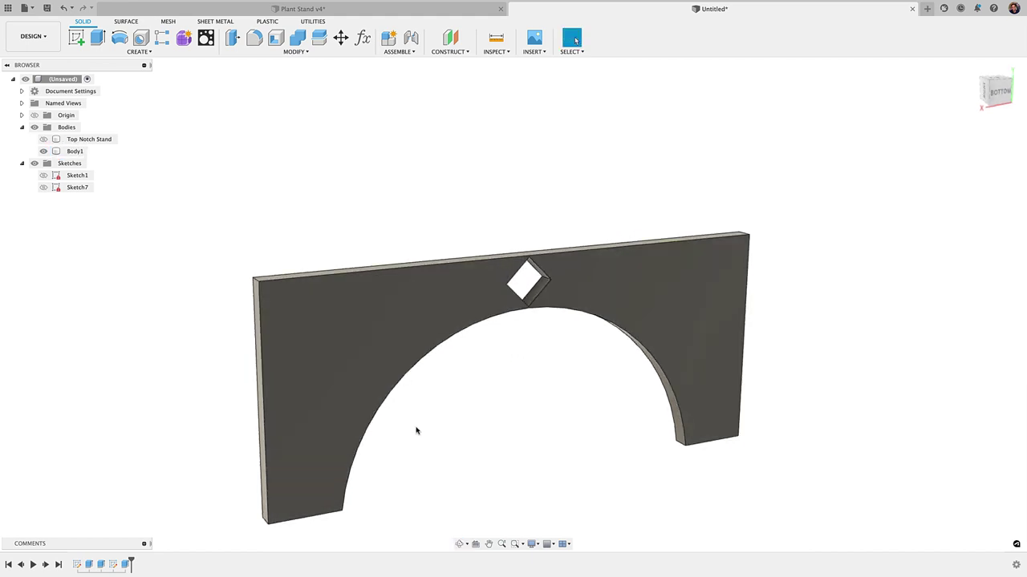
# Reopen the diamond sketch for editing, turn the view upright and hide the panel body
pyautogui.doubleClick(115, 565)
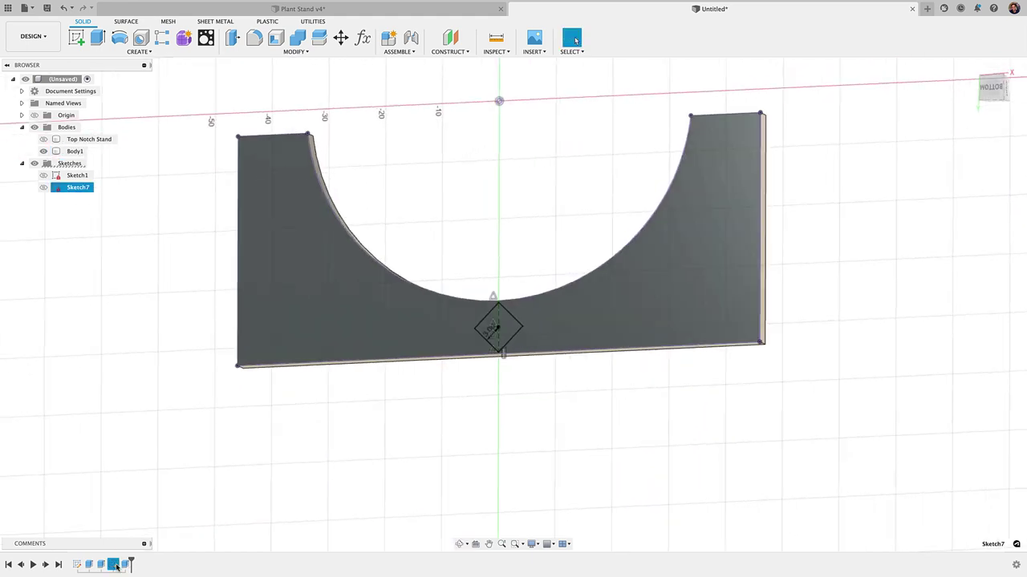
pyautogui.click(1004, 66)
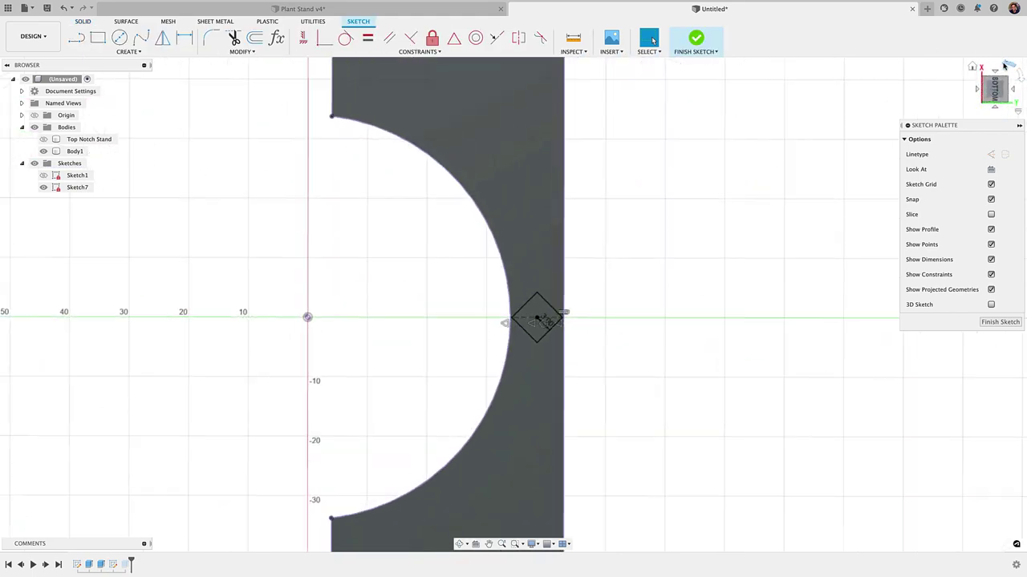
pyautogui.click(1005, 65)
pyautogui.scroll(5, 419, 384)
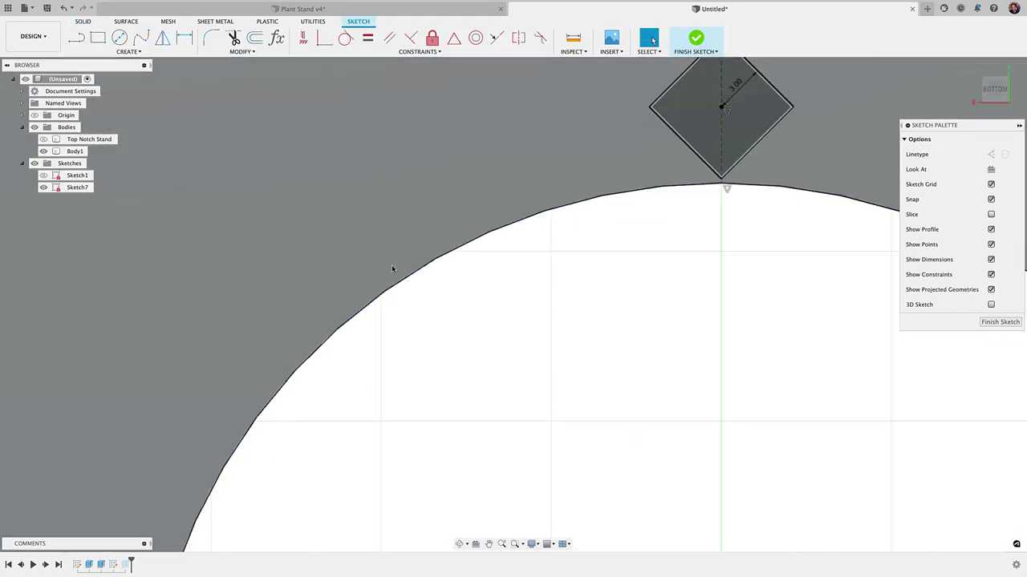
pyautogui.moveTo(584, 291)
pyautogui.mouseDown(button='middle')
pyautogui.moveTo(550, 332)
pyautogui.moveTo(358, 464)
pyautogui.mouseUp(button='middle')
pyautogui.click(43, 151)
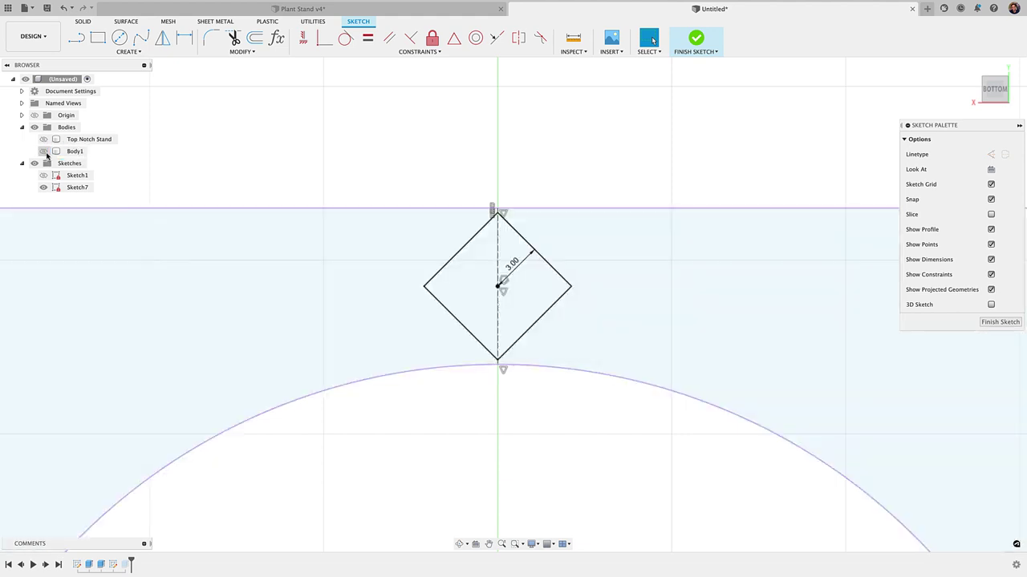
# Draw two 3 mm lines from the diamond's centre to the midpoints of its two lower sides
pyautogui.press('l')
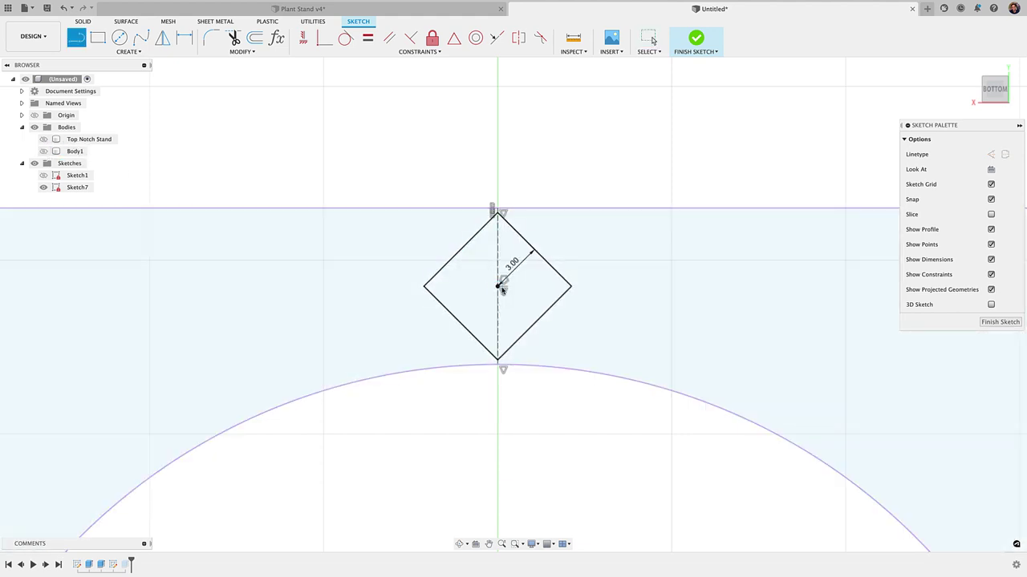
pyautogui.click(498, 286)
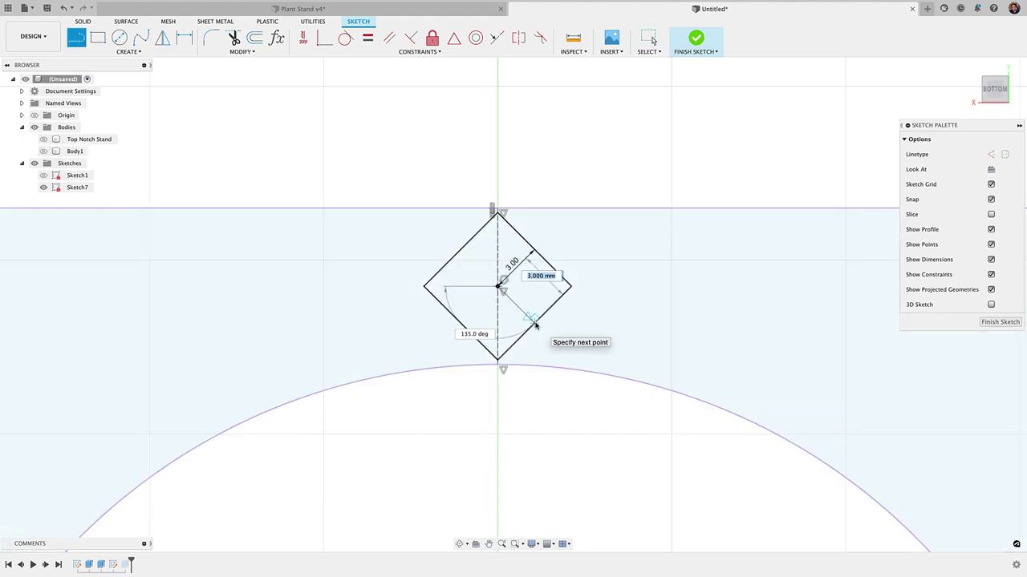
pyautogui.scroll(2, 543, 320)
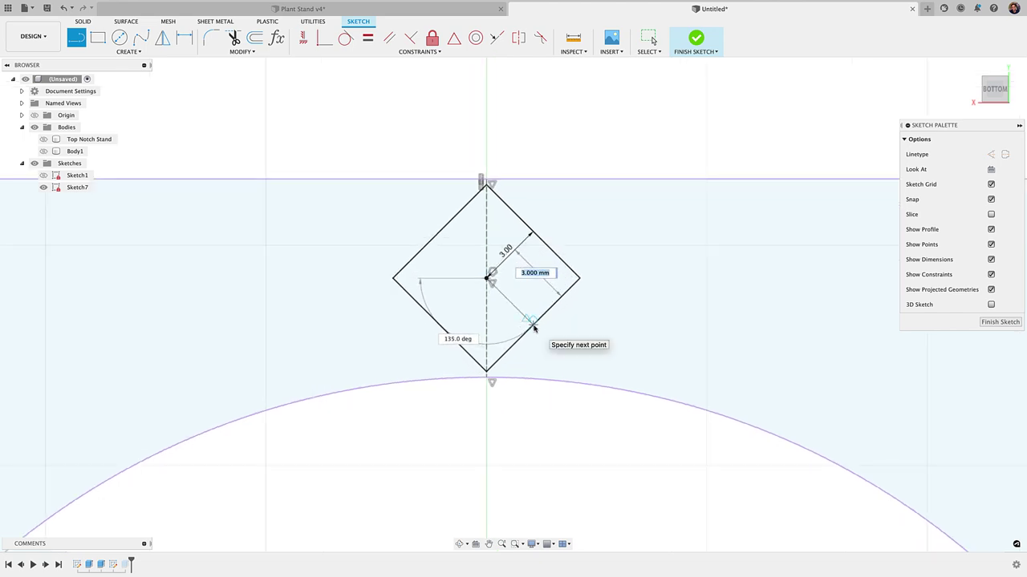
pyautogui.click(533, 326)
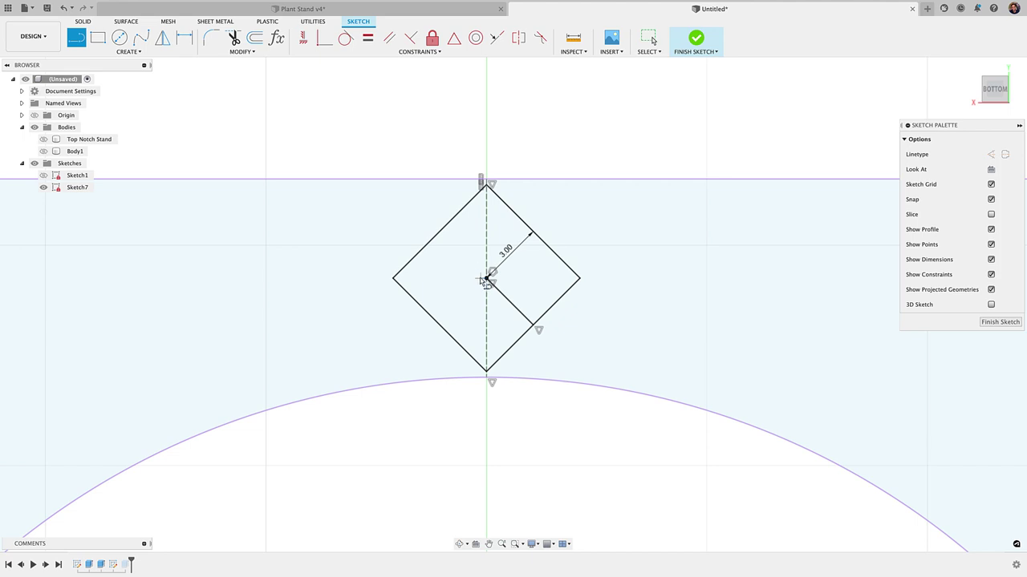
pyautogui.click(487, 277)
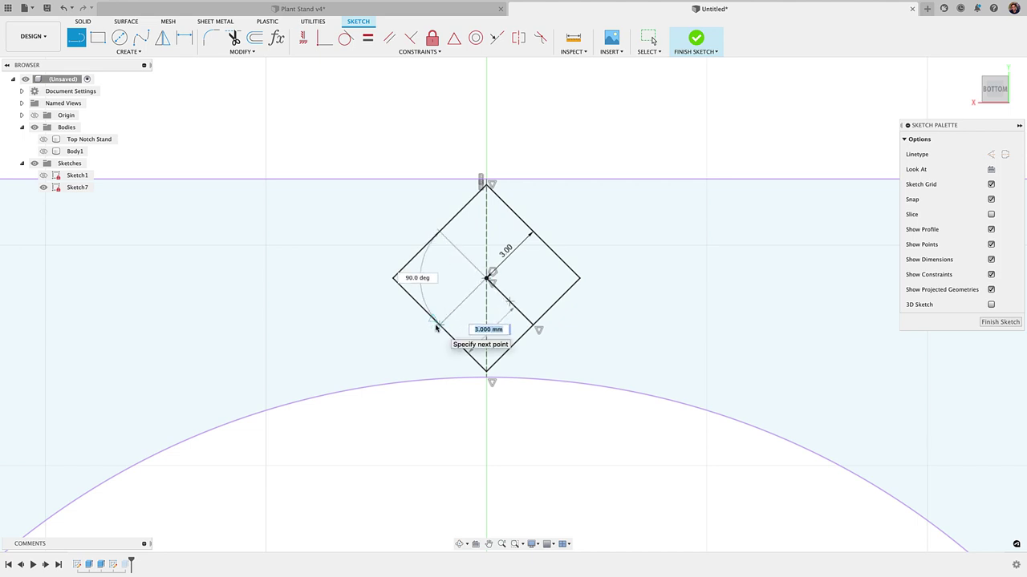
pyautogui.click(439, 325)
pyautogui.press('Escape')
# Convert both lines from the diamond's centre to construction lines and finish the sketch
pyautogui.click(452, 313)
pyautogui.press('x')
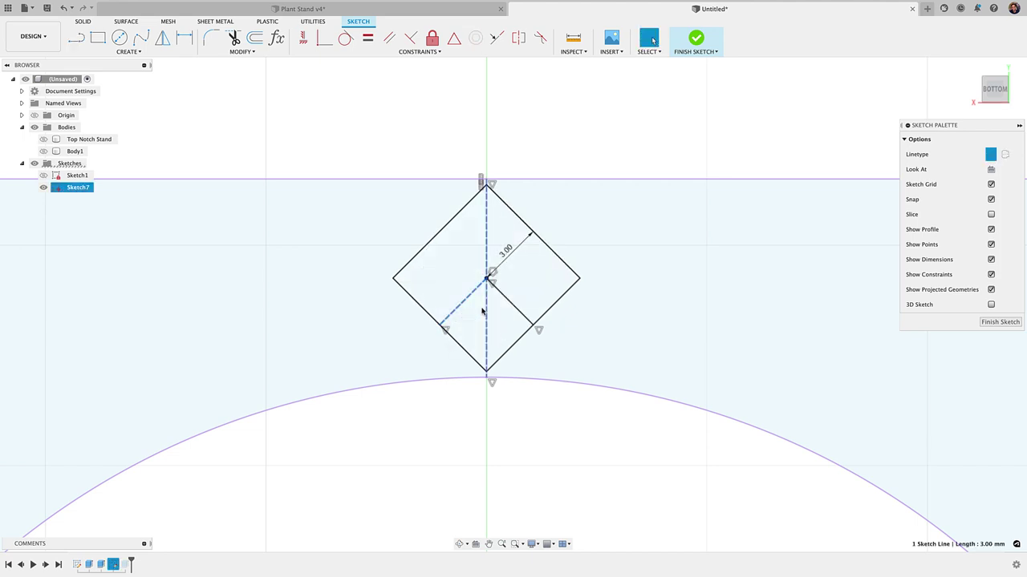
pyautogui.scroll(-3, 513, 309)
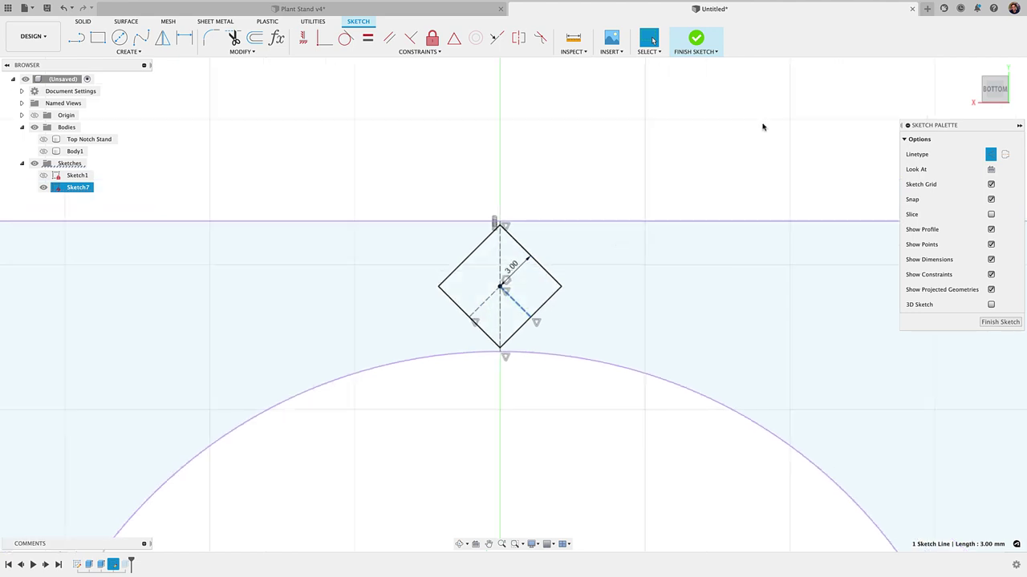
pyautogui.click(695, 40)
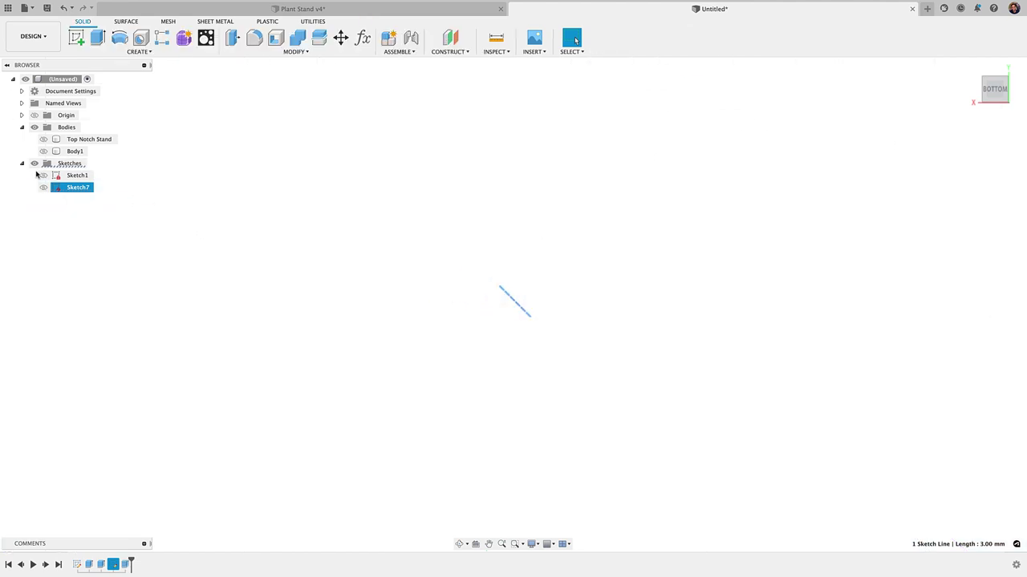
# Make the diamond sketch Sketch7 and the panel body visible, leaving Sketch1 hidden
pyautogui.click(44, 176)
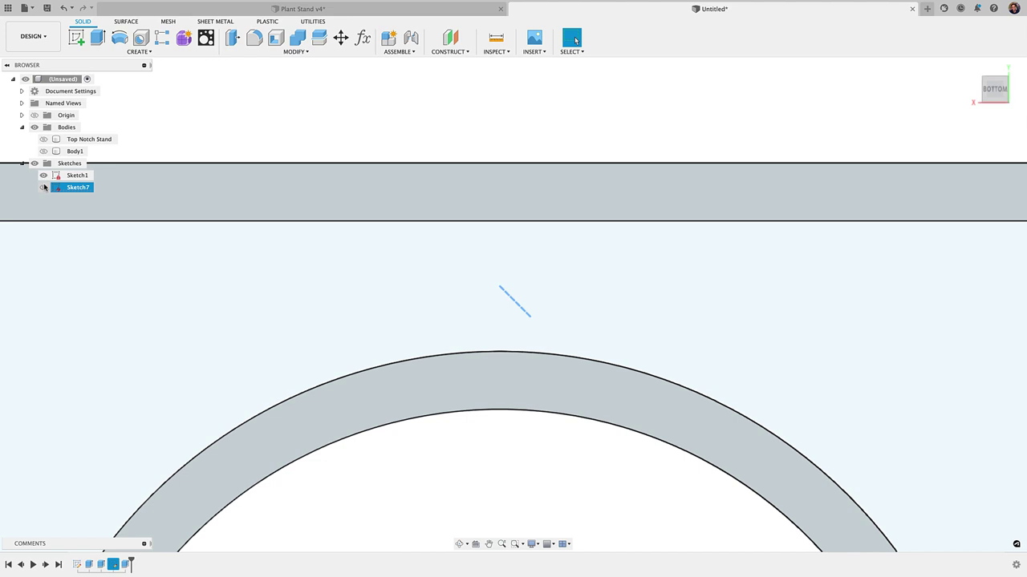
pyautogui.click(43, 187)
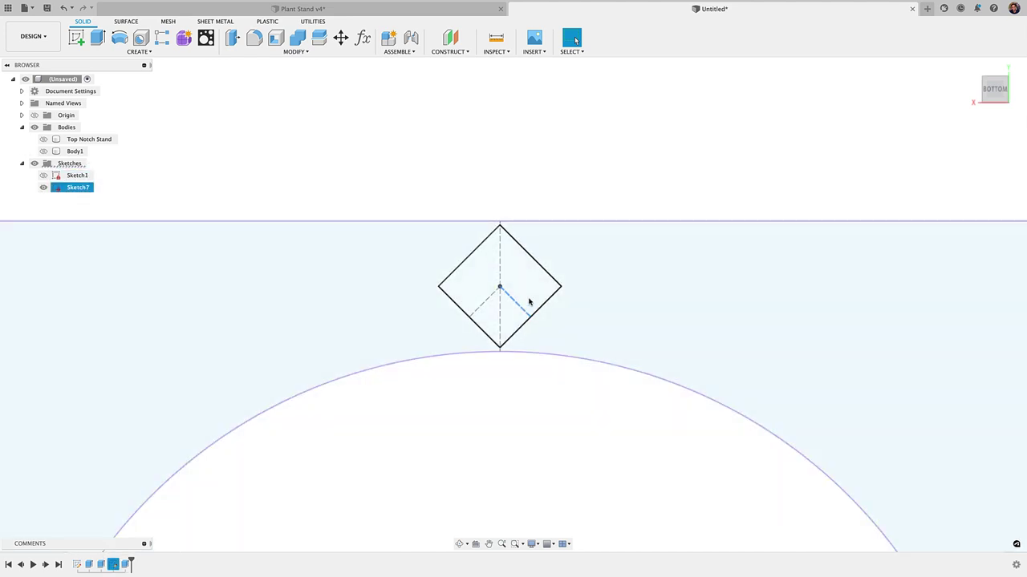
pyautogui.scroll(-3, 529, 302)
pyautogui.click(535, 213)
pyautogui.keyDown('shift'); pyautogui.moveTo(243, 227); pyautogui.dragTo(254, 238, button='middle'); pyautogui.keyUp('shift')
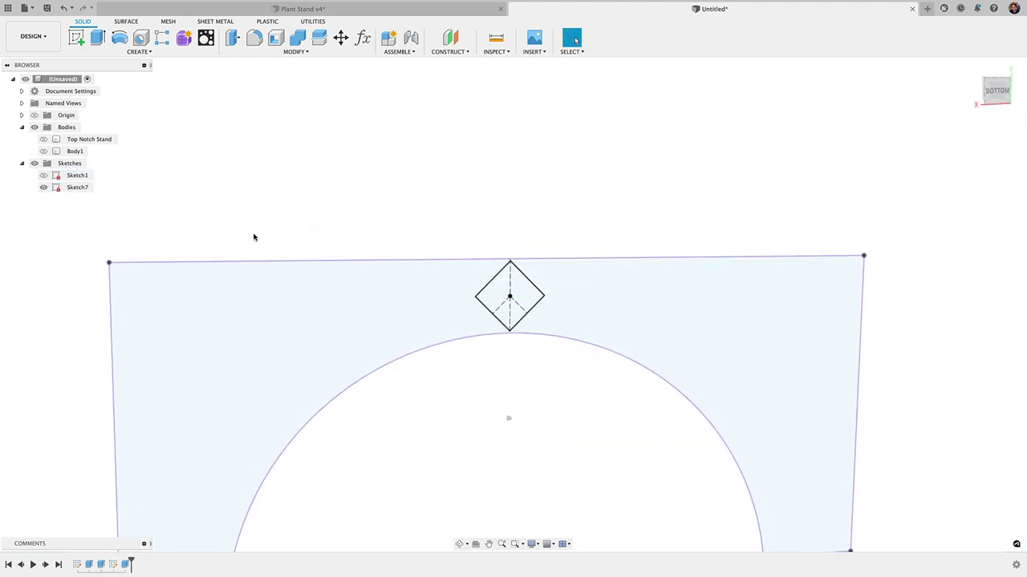
pyautogui.click(44, 152)
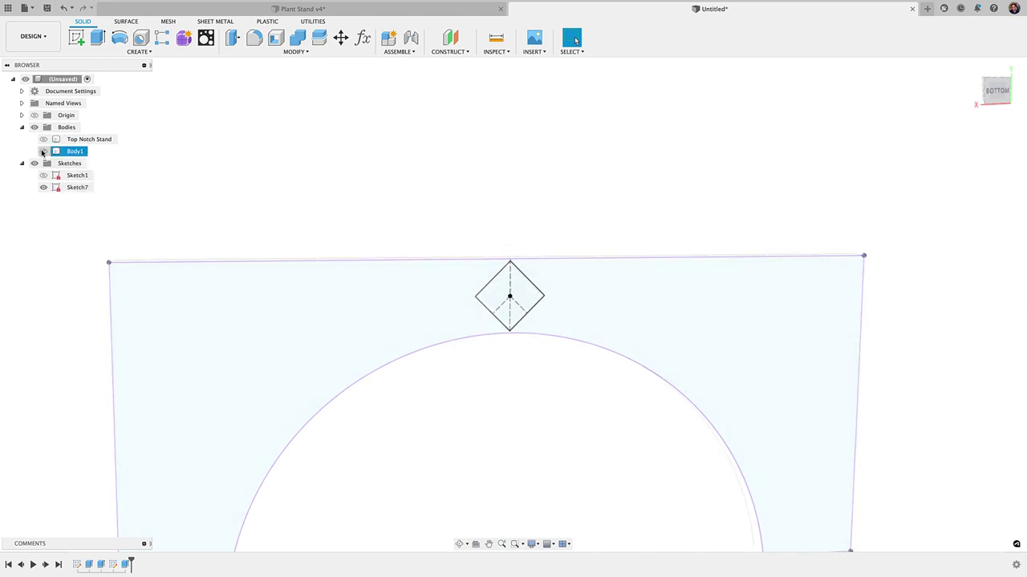
pyautogui.click(43, 152)
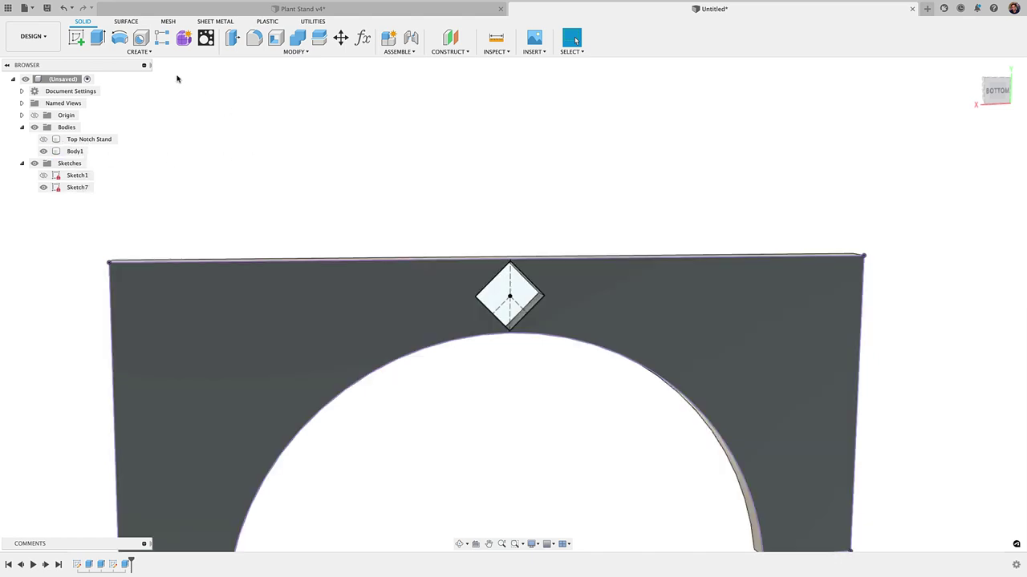
# Start a rectangular pattern of features with the diamond cut as the object to repeat
pyautogui.click(139, 52)
pyautogui.moveTo(145, 264)
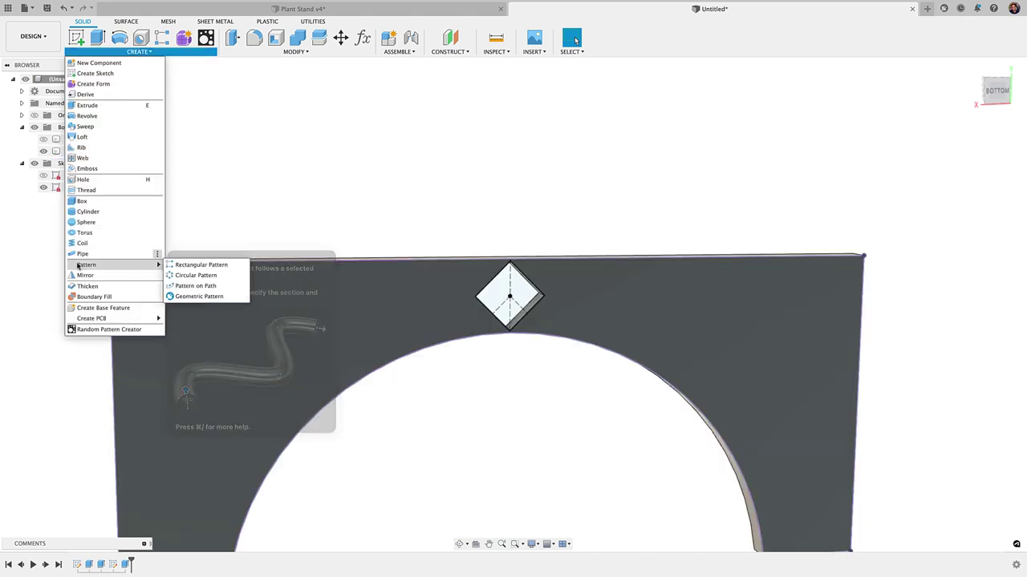
pyautogui.click(196, 266)
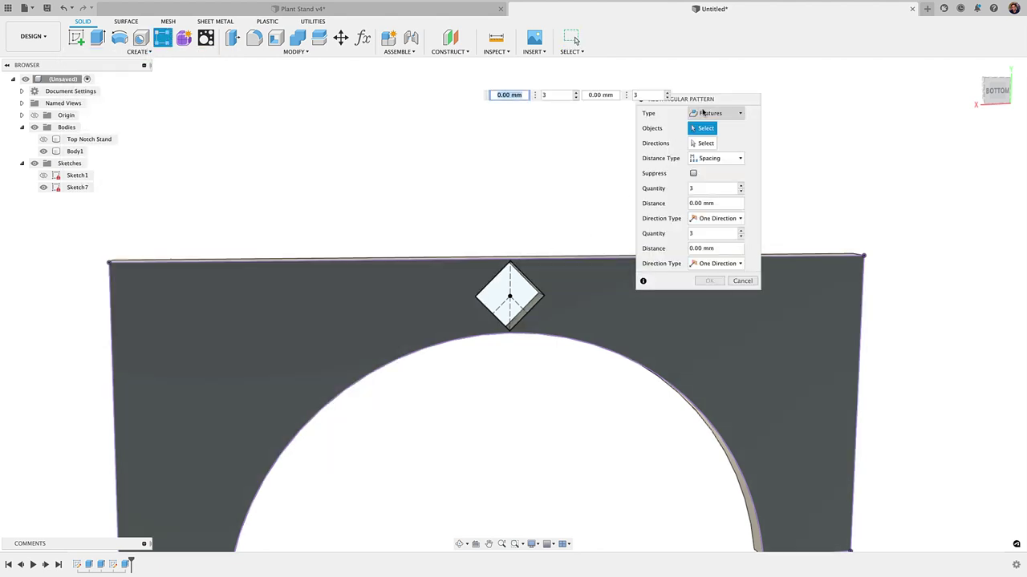
pyautogui.click(126, 566)
pyautogui.keyDown('shift'); pyautogui.moveTo(327, 488); pyautogui.dragTo(365, 487, button='middle'); pyautogui.keyUp('shift')
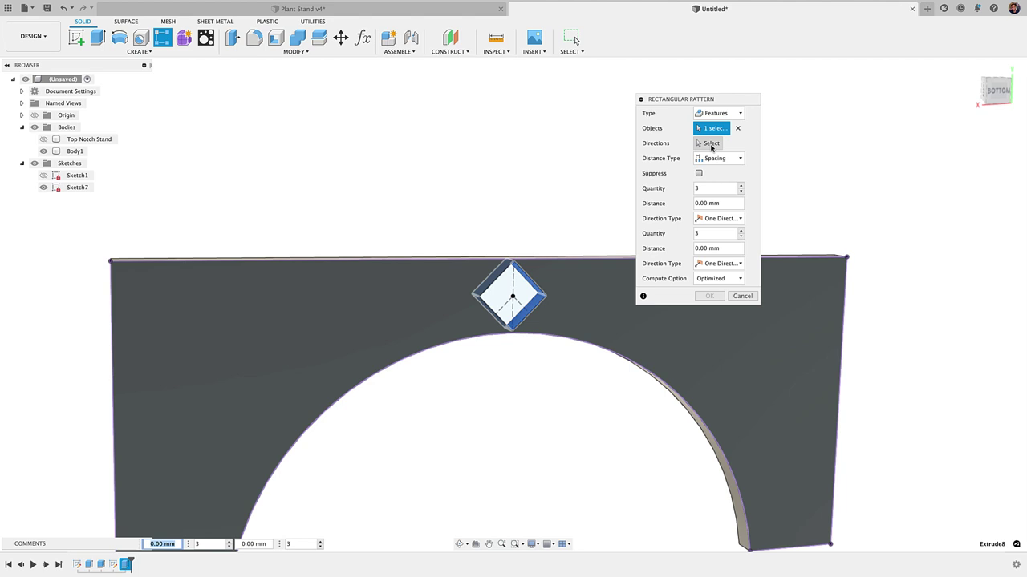
# Use the two construction lines from the diamond's centre as the pattern's directions
pyautogui.click(711, 144)
pyautogui.scroll(5, 522, 299)
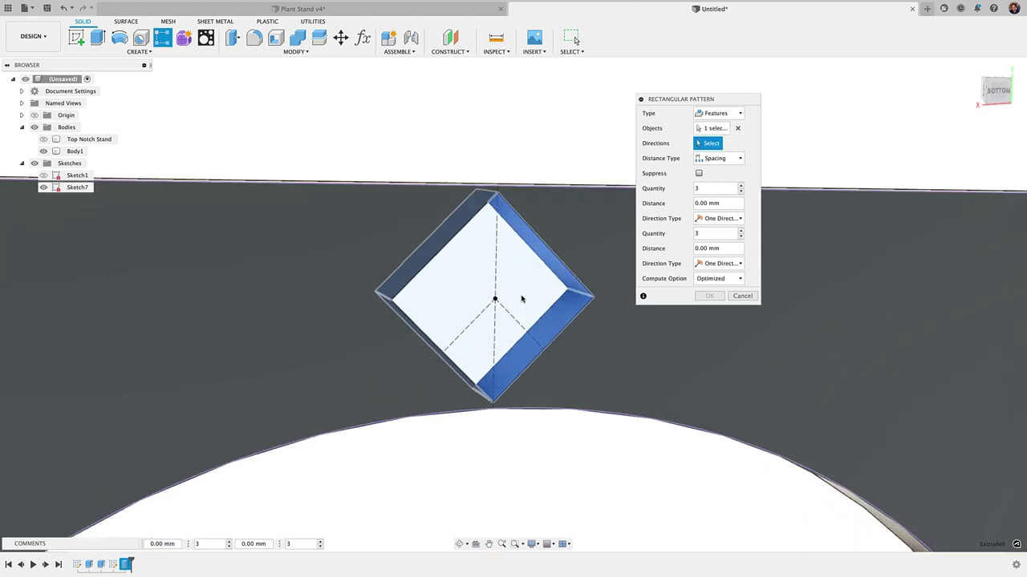
pyautogui.click(516, 319)
pyautogui.click(467, 331)
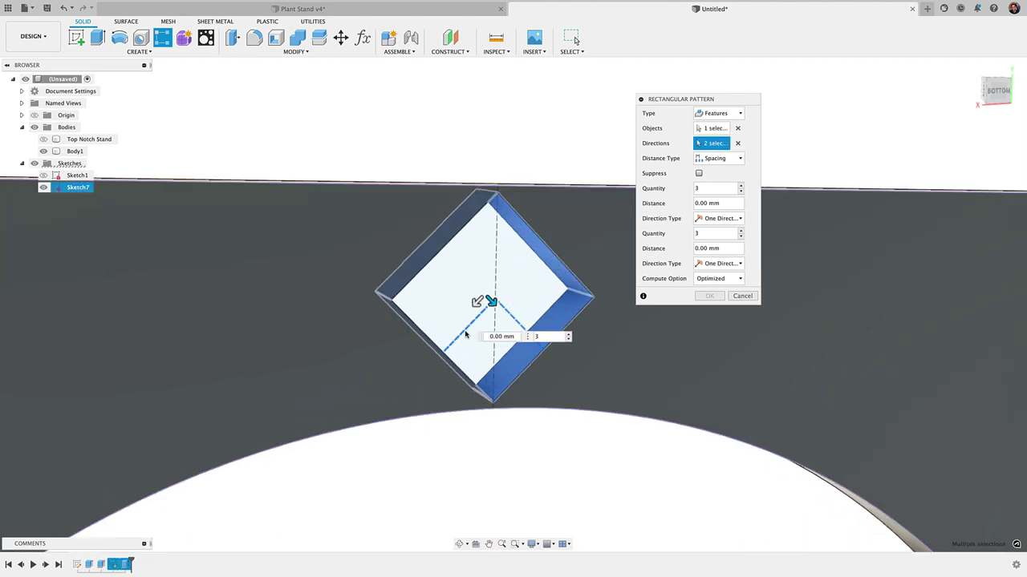
pyautogui.scroll(-3, 519, 375)
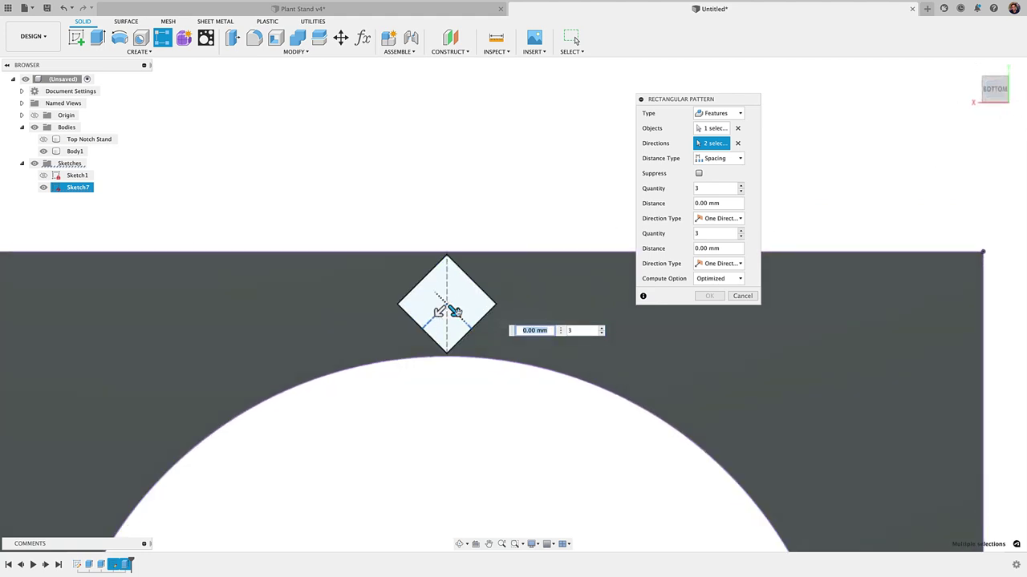
# Spread the diamond copies by eye along both directions, with spacings of about 8.2 mm
pyautogui.moveTo(455, 313); pyautogui.dragTo(525, 380)
pyautogui.moveTo(463, 321); pyautogui.dragTo(375, 385)
pyautogui.moveTo(390, 384); pyautogui.dragTo(413, 295, button='middle')
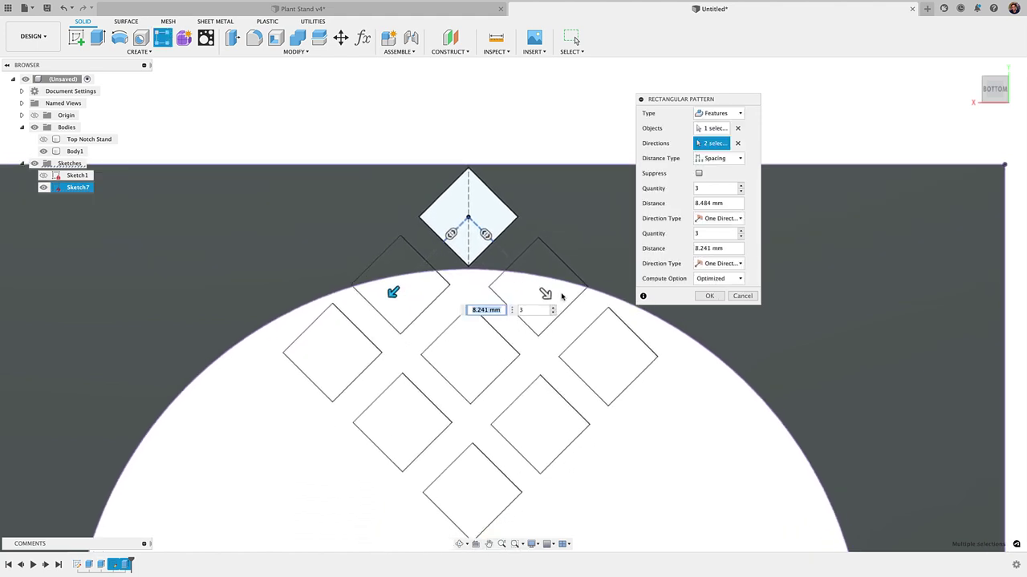
pyautogui.moveTo(545, 293); pyautogui.dragTo(544, 293)
# Set the spacing distance to 8 mm in both pattern directions
pyautogui.click(706, 203)
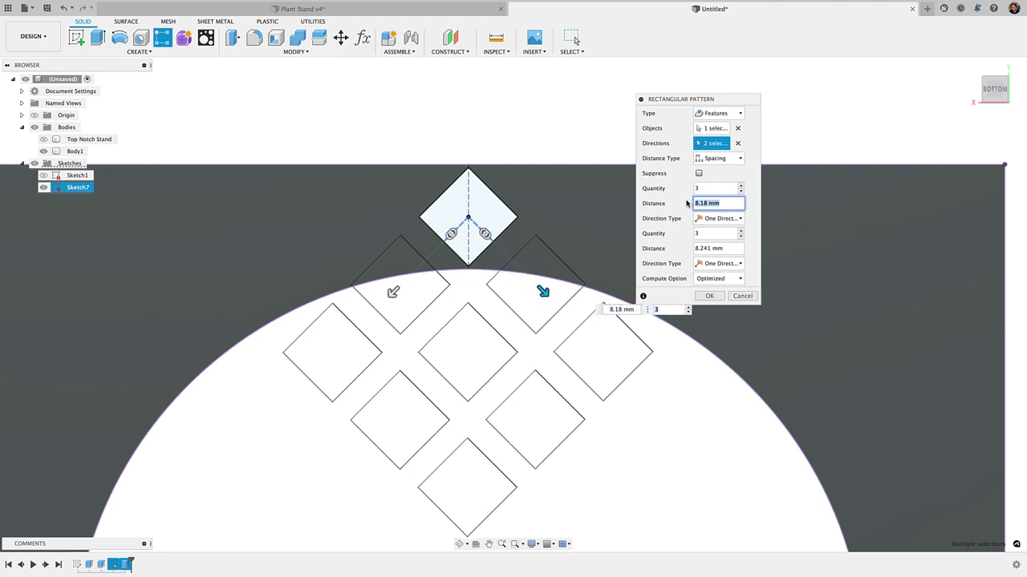
pyautogui.write('8')
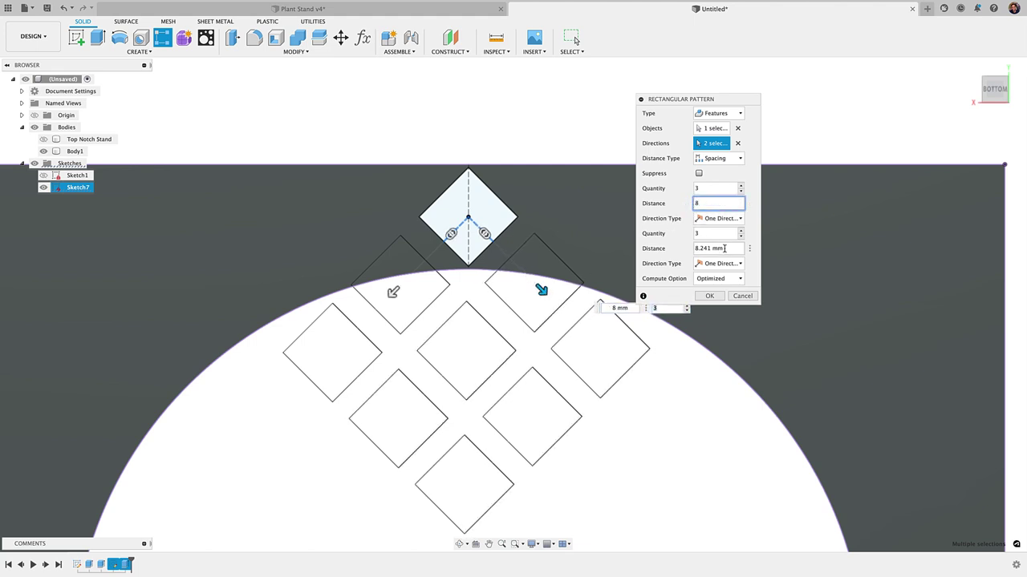
pyautogui.click(738, 248)
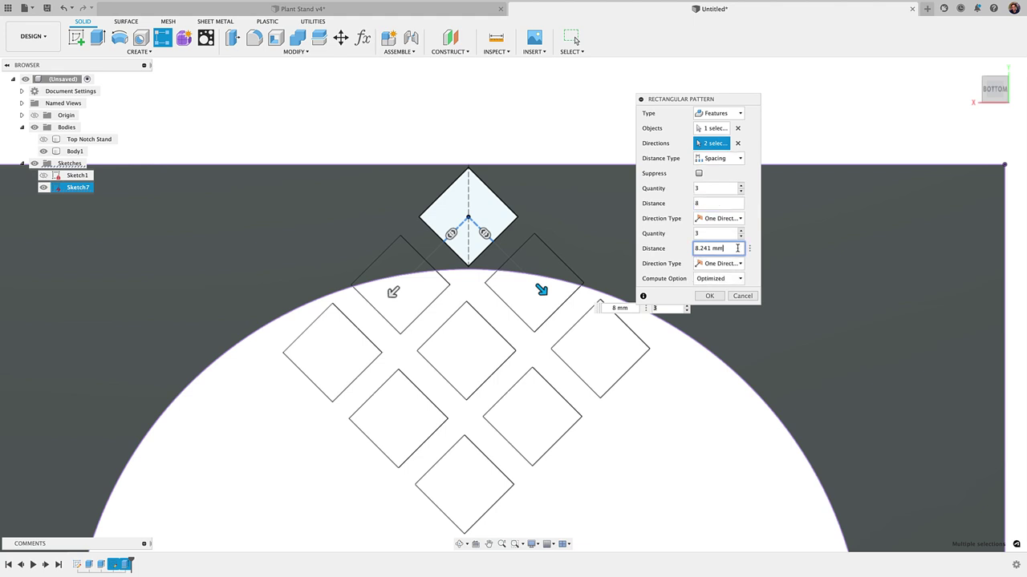
pyautogui.moveTo(737, 248); pyautogui.dragTo(631, 248)
pyautogui.write('8')
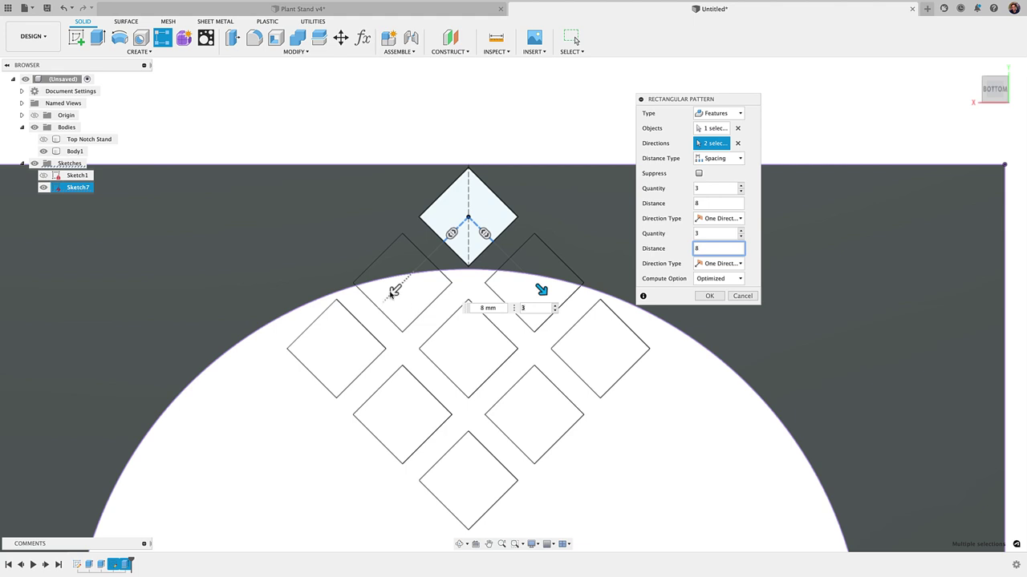
pyautogui.click(742, 191)
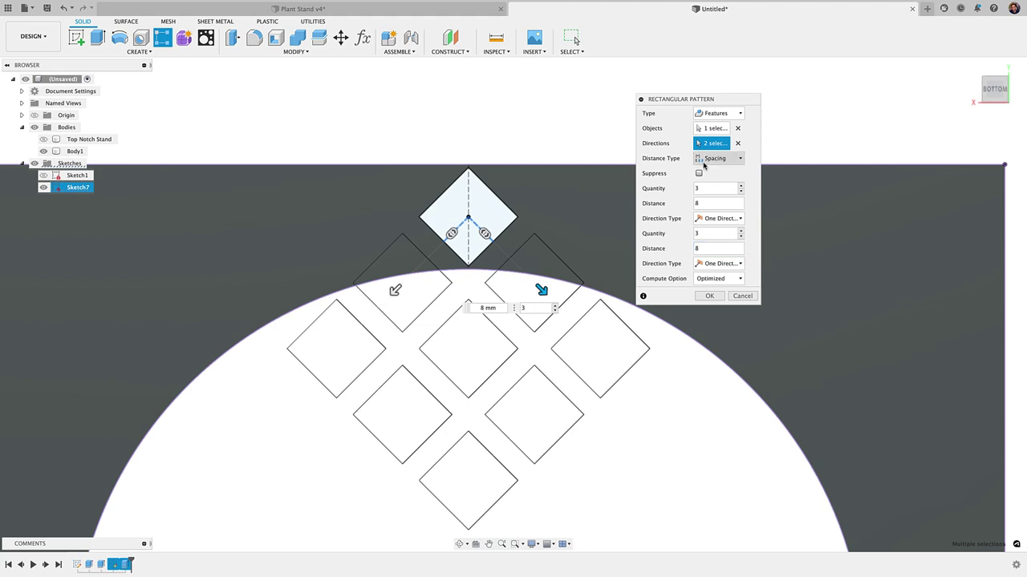
# Make the pattern symmetric about the original diamond in both directions
pyautogui.click(721, 219)
pyautogui.click(719, 231)
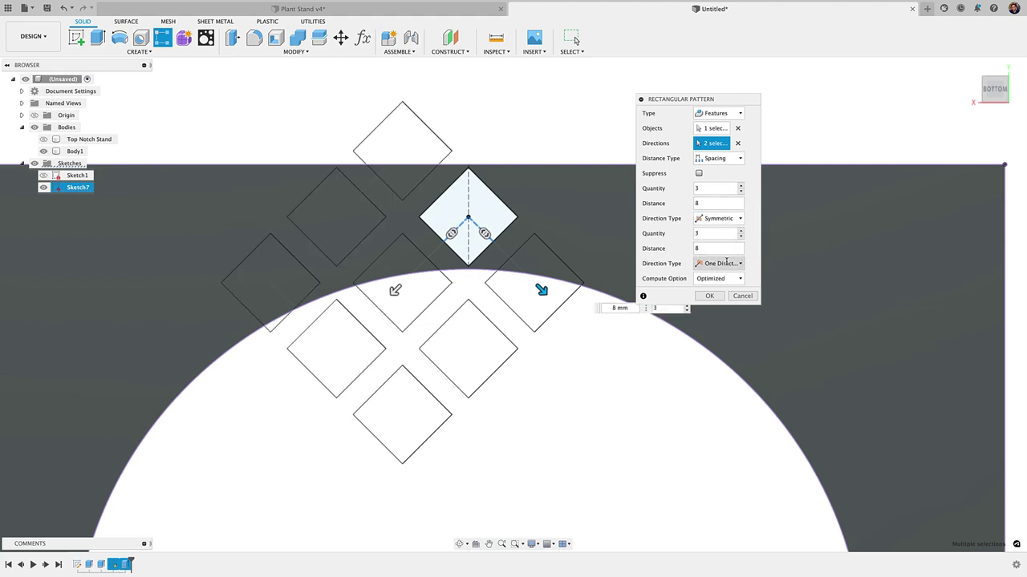
pyautogui.click(726, 263)
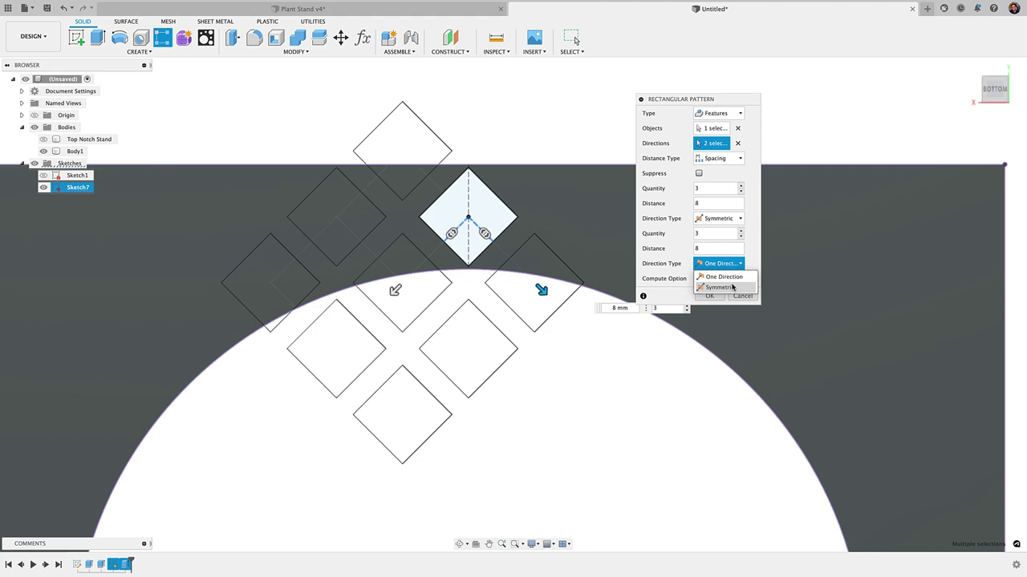
pyautogui.click(732, 287)
pyautogui.scroll(-5, 630, 326)
pyautogui.moveTo(608, 330); pyautogui.dragTo(555, 359, button='middle')
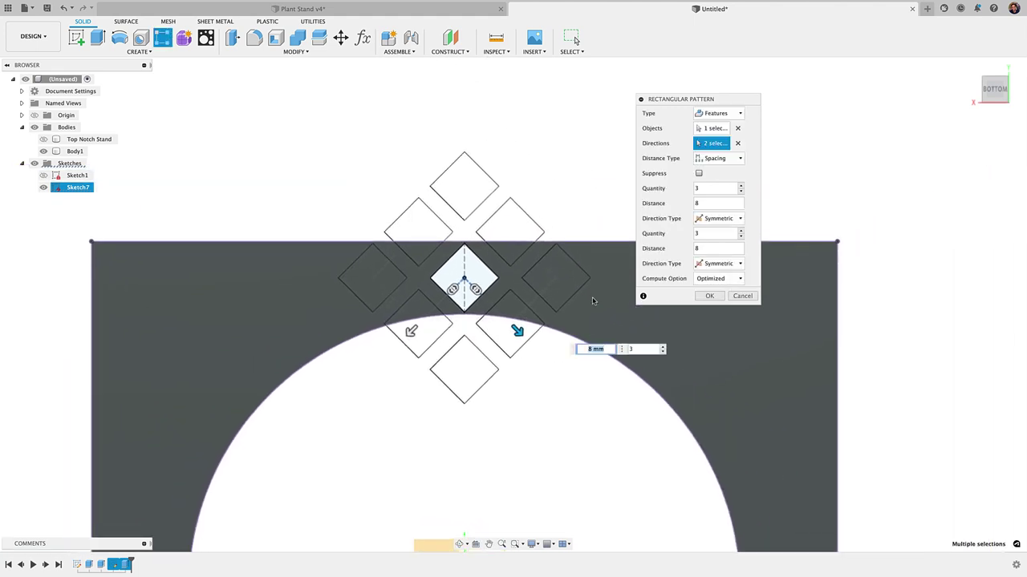
pyautogui.scroll(-4, 562, 281)
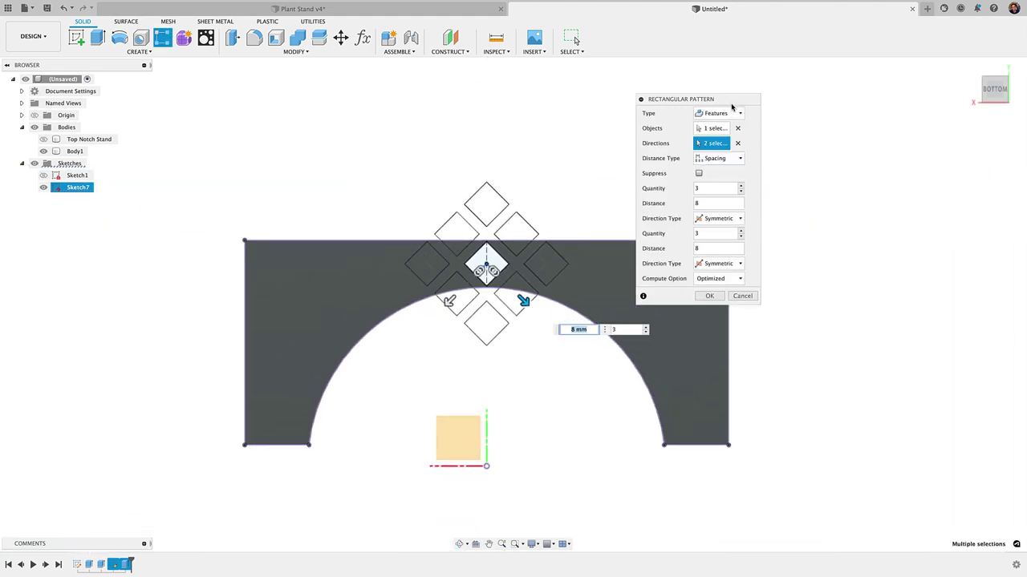
# Raise the quantity in the first pattern direction to 14
pyautogui.moveTo(731, 105); pyautogui.dragTo(836, 103)
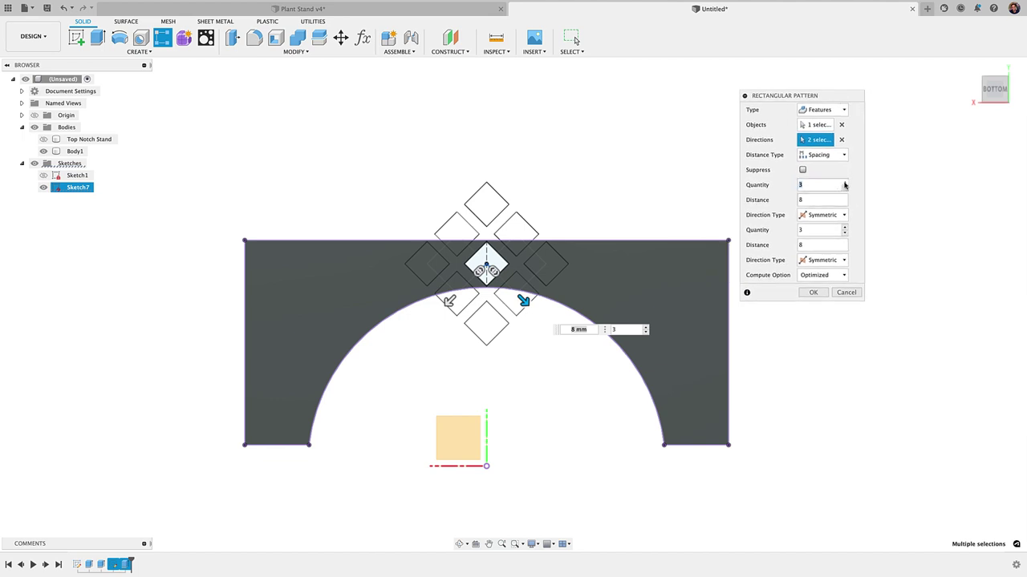
pyautogui.click(845, 183)
pyautogui.click(844, 183)
pyautogui.click(845, 182)
pyautogui.click(845, 183)
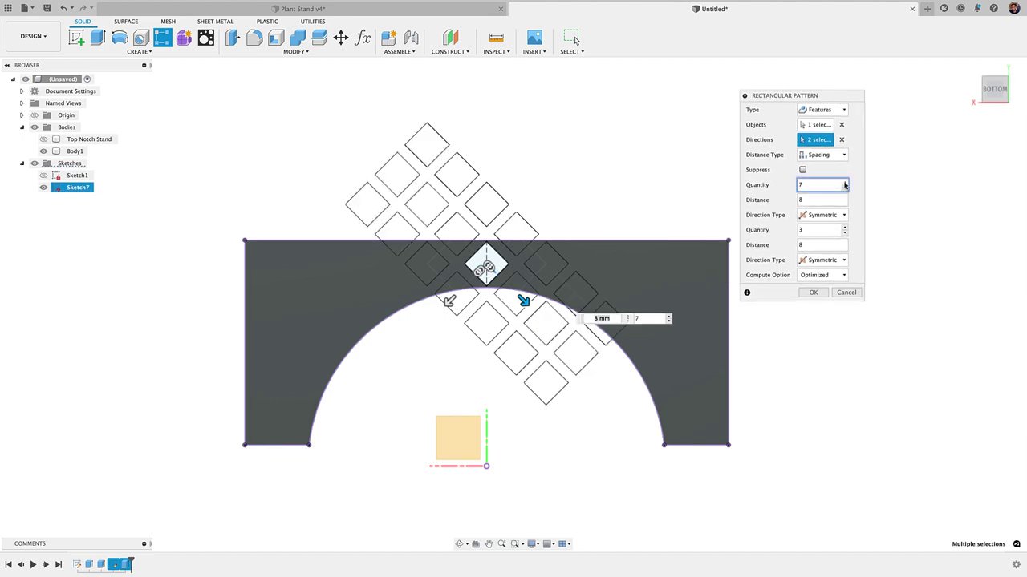
pyautogui.click(844, 183)
pyautogui.click(844, 183)
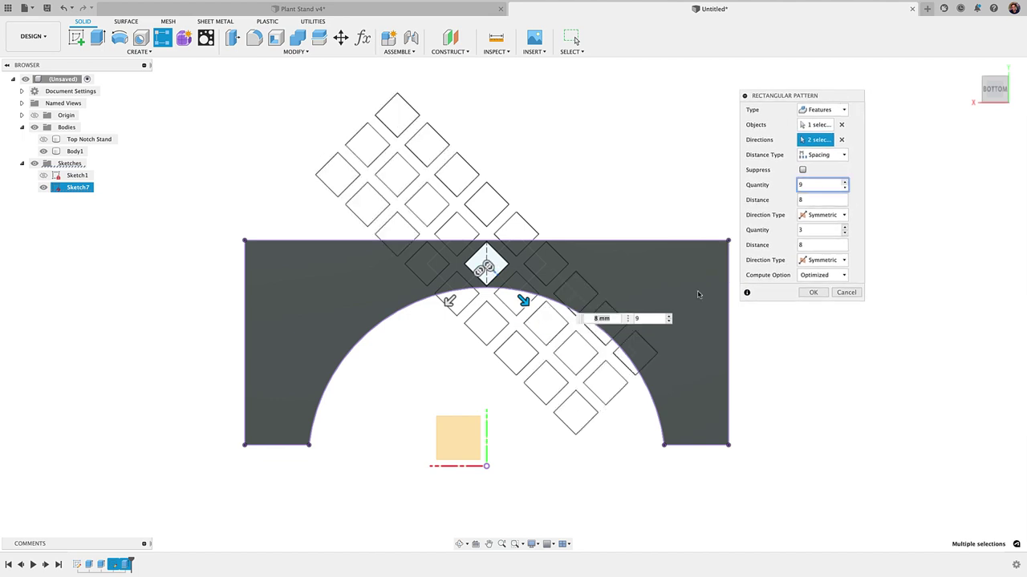
pyautogui.click(844, 183)
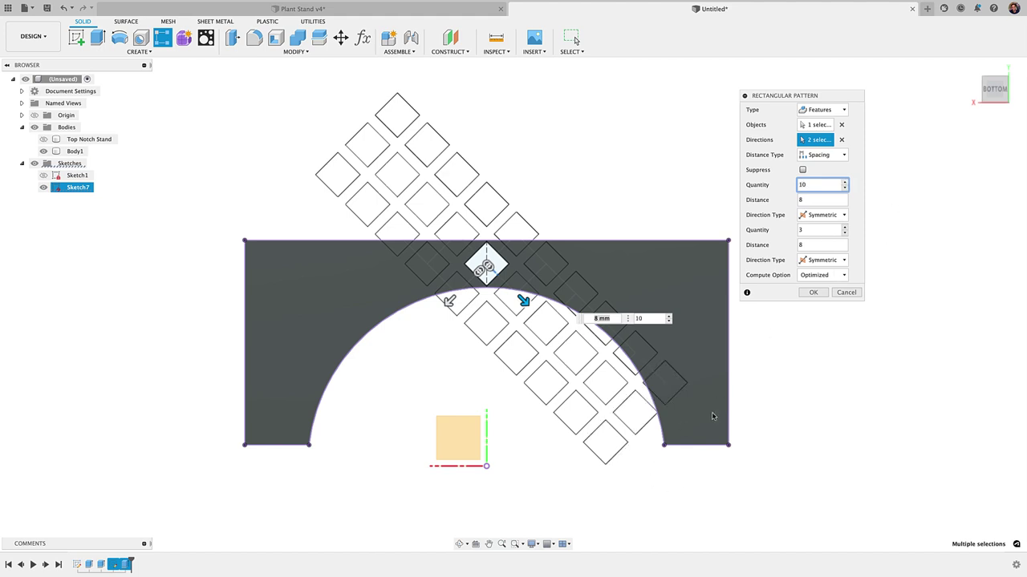
pyautogui.click(845, 183)
pyautogui.click(846, 183)
pyautogui.click(845, 183)
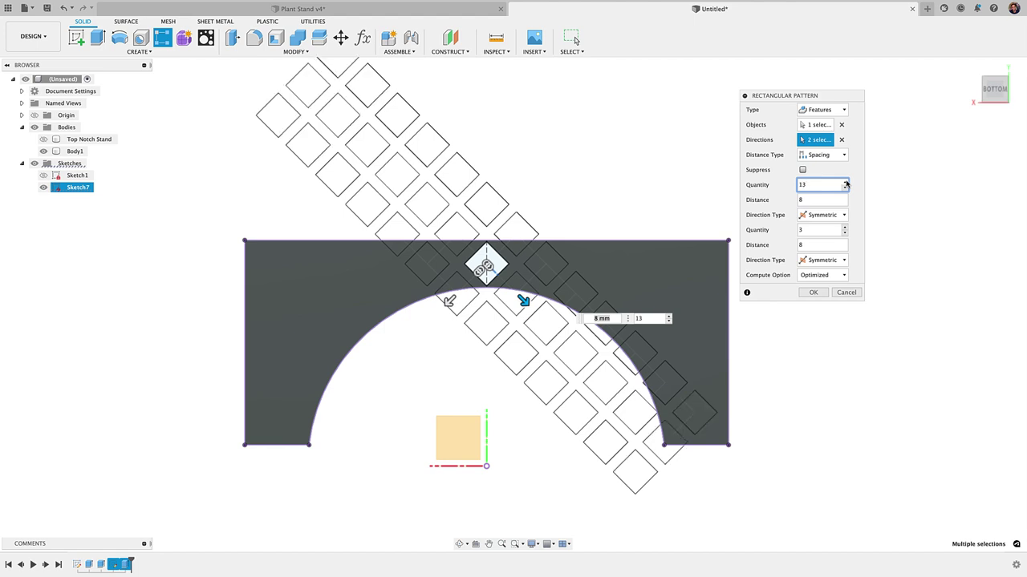
pyautogui.click(845, 183)
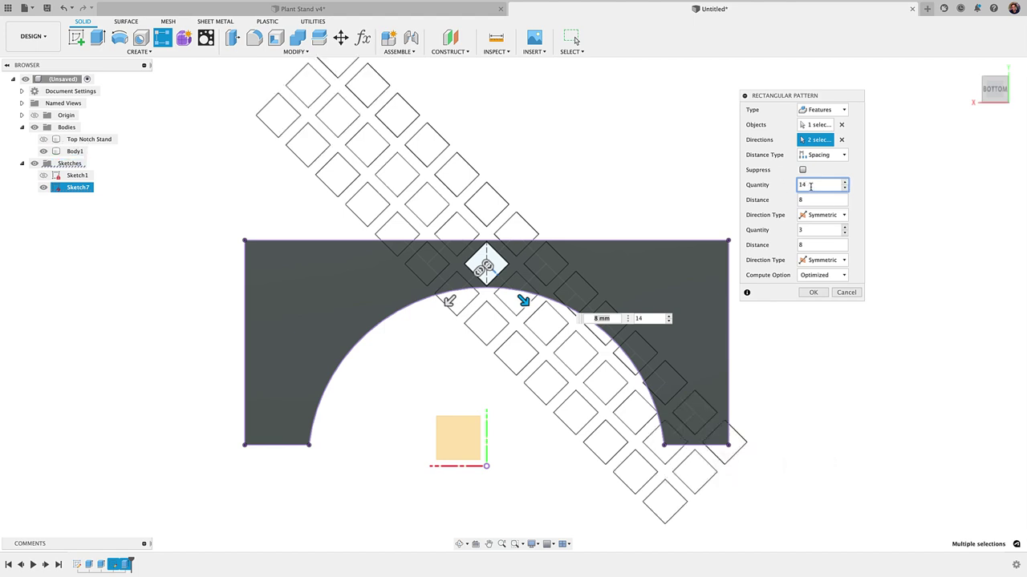
# Raise the quantity in the second pattern direction to 14 so the diamonds cover the whole panel
pyautogui.scroll(-1, 551, 177)
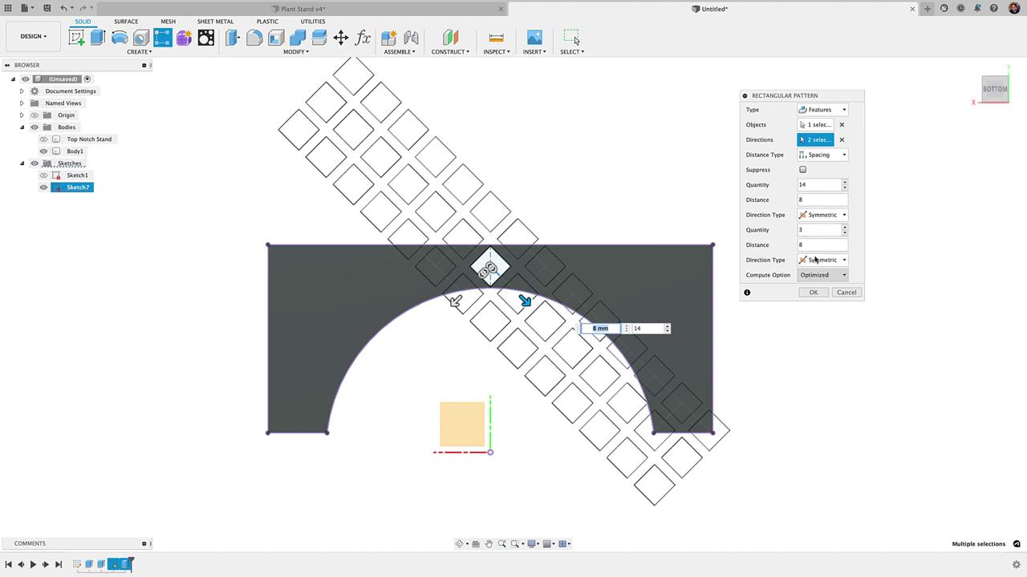
pyautogui.click(845, 228)
pyautogui.click(845, 228)
pyautogui.click(845, 228)
pyautogui.click(845, 228)
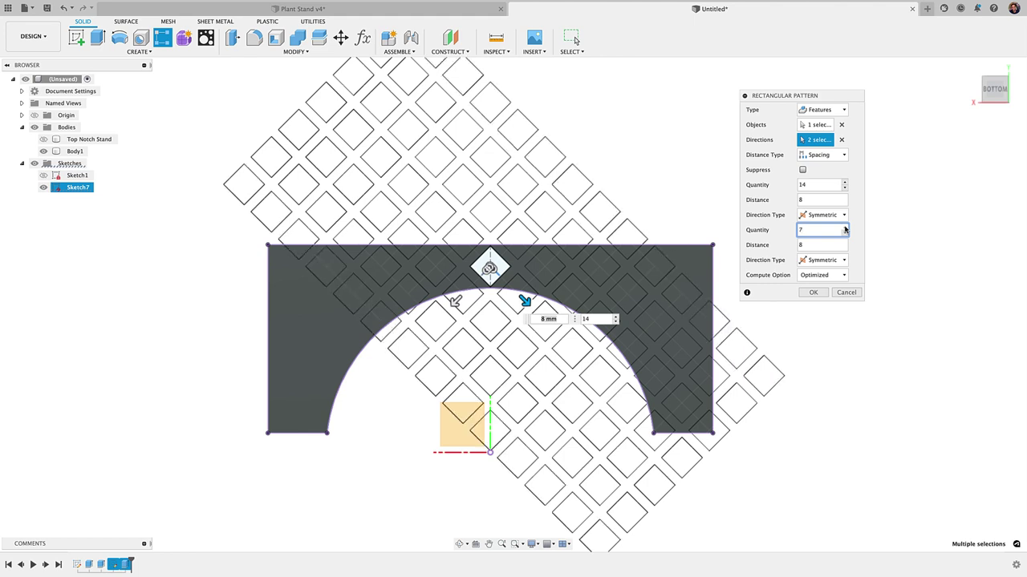
pyautogui.click(845, 228)
pyautogui.click(845, 228)
pyautogui.click(845, 228)
pyautogui.click(845, 228)
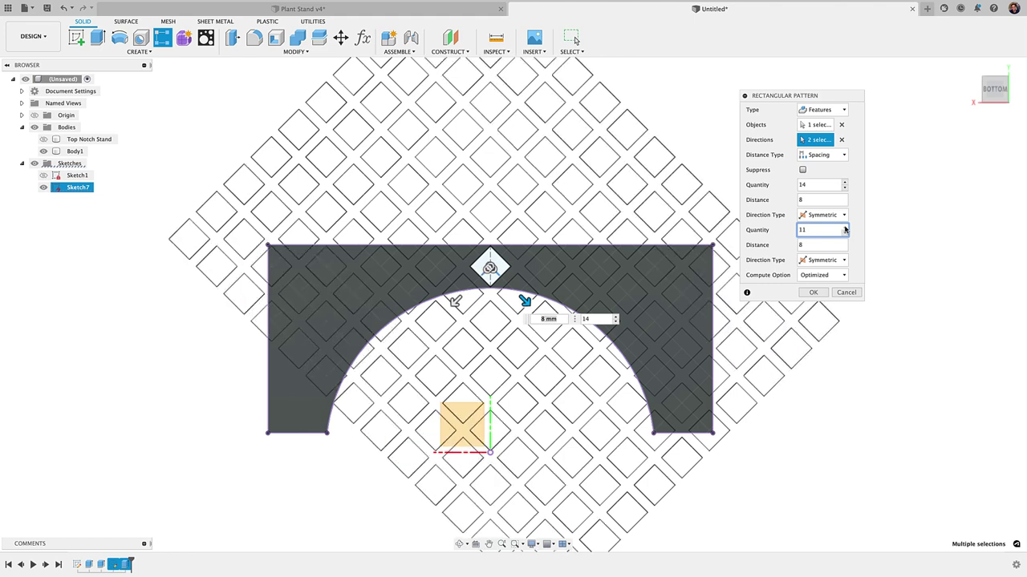
pyautogui.click(845, 228)
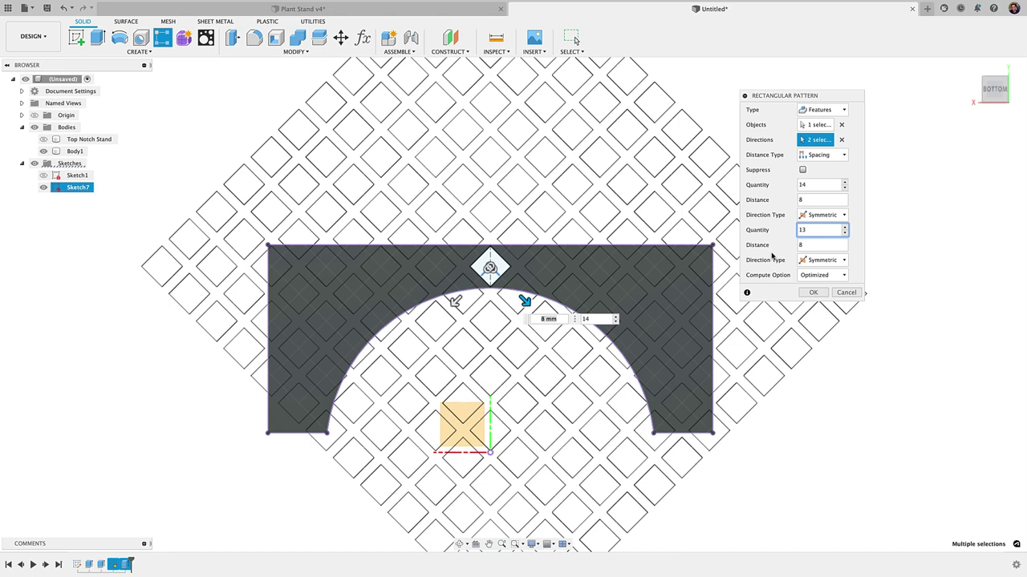
pyautogui.click(845, 227)
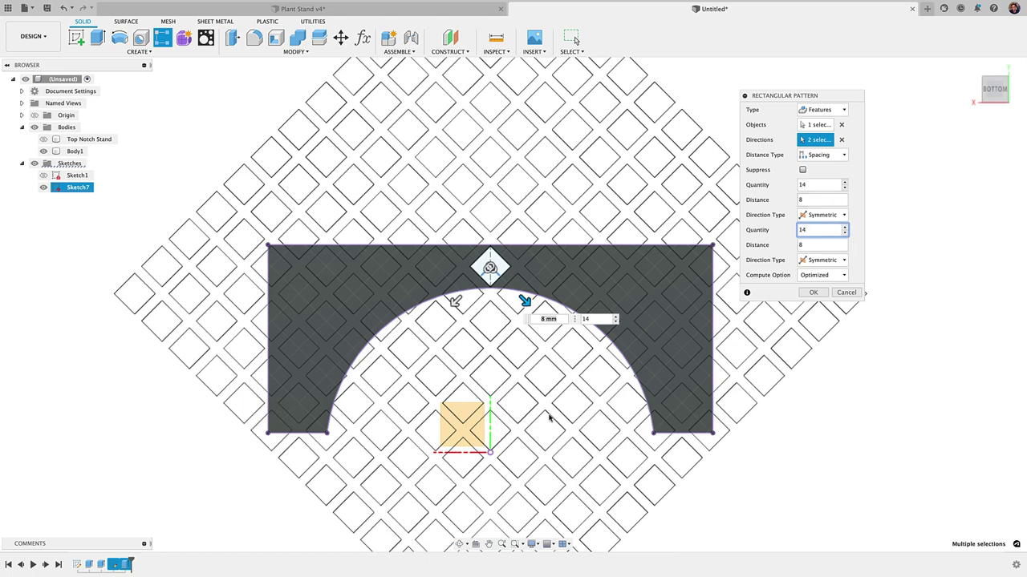
# Try the Identical and Adjust compute options for the pattern and return to Optimized
pyautogui.scroll(-1, 550, 418)
pyautogui.moveTo(549, 418); pyautogui.dragTo(548, 394, button='middle')
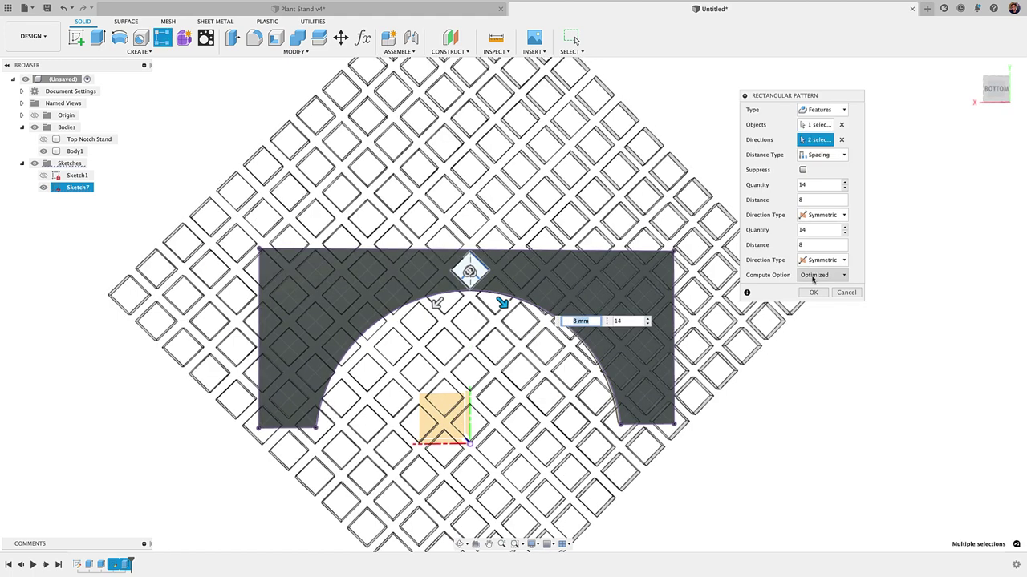
pyautogui.click(812, 292)
pyautogui.click(822, 276)
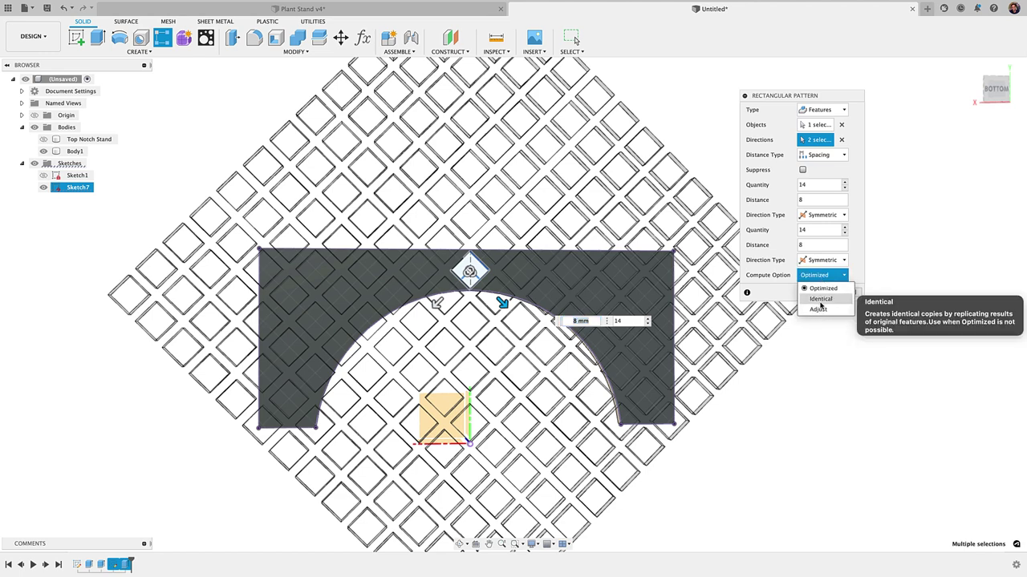
pyautogui.click(819, 299)
pyautogui.click(822, 275)
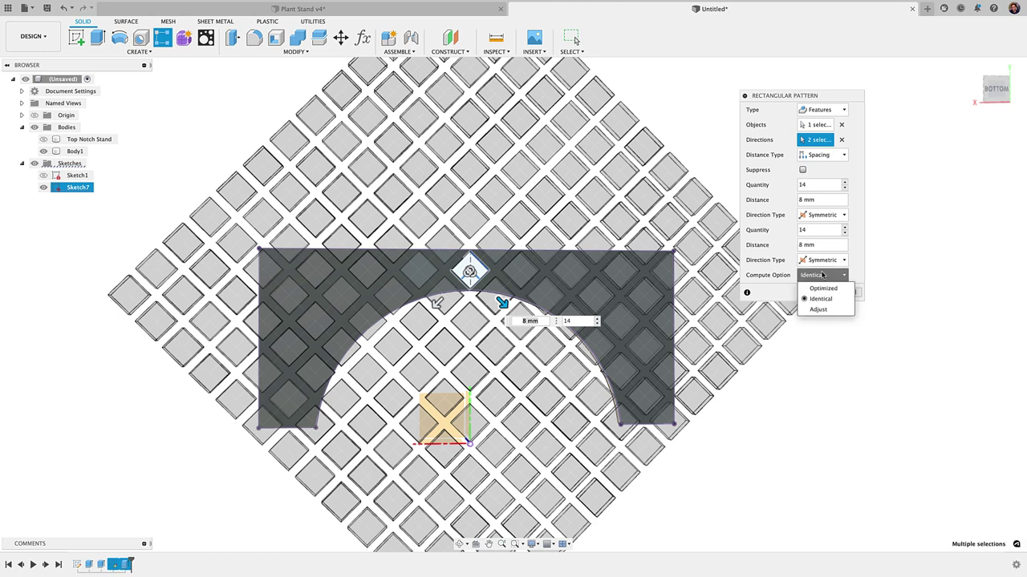
pyautogui.click(819, 310)
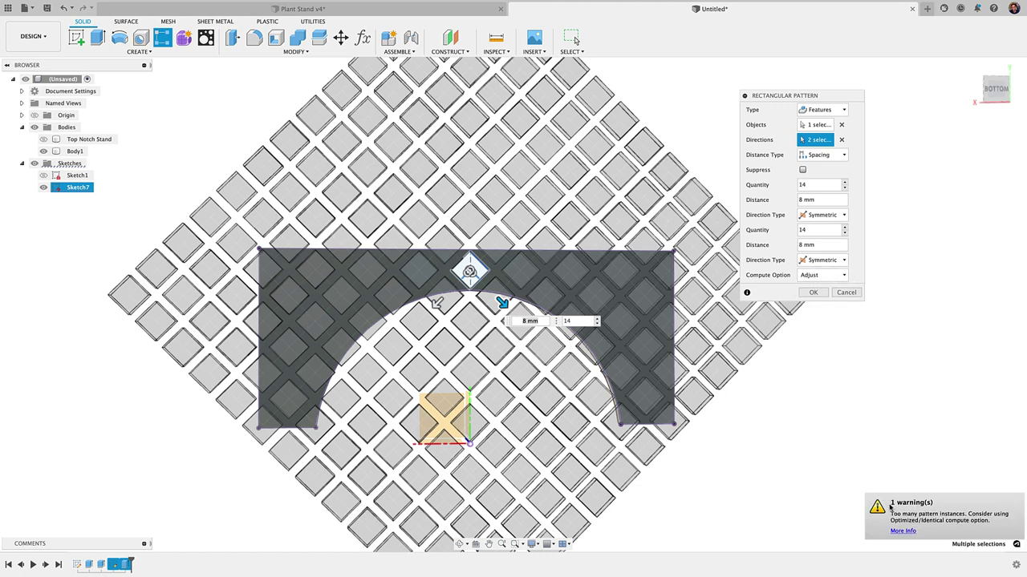
pyautogui.click(838, 277)
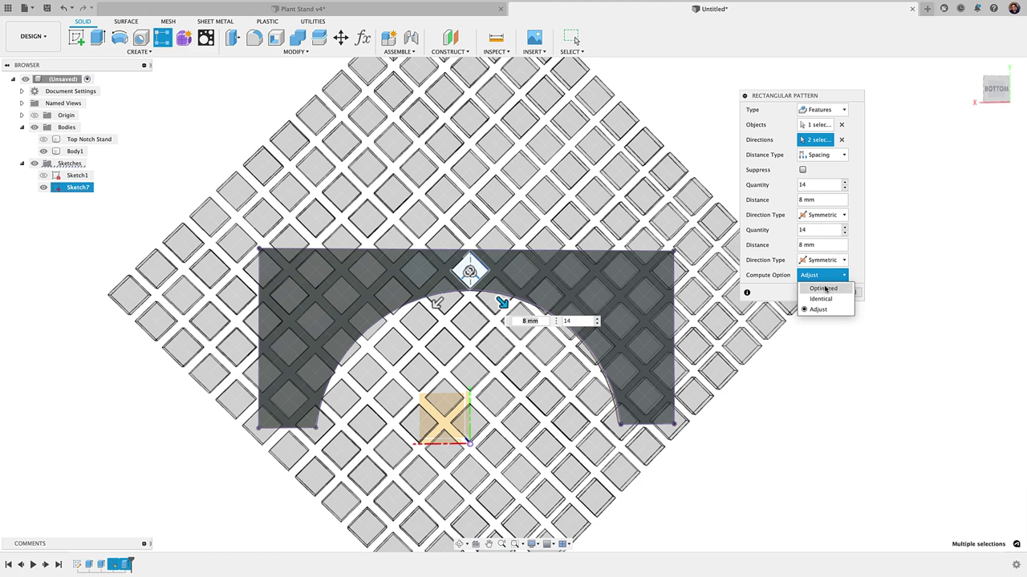
pyautogui.click(824, 288)
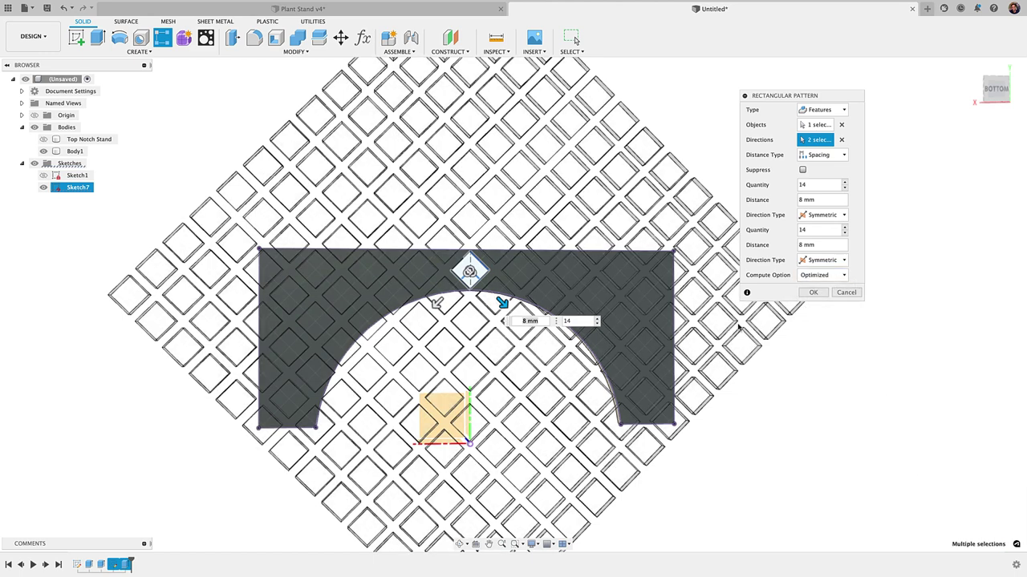
# Create the 14 by 14 diamond cut pattern with the Optimized compute option
pyautogui.scroll(-5, 738, 325)
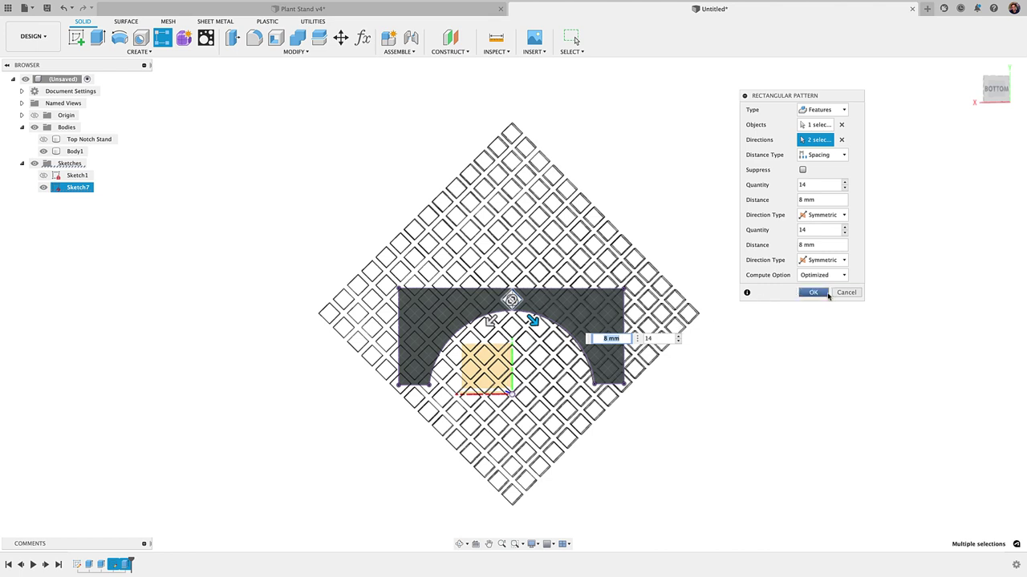
pyautogui.click(820, 296)
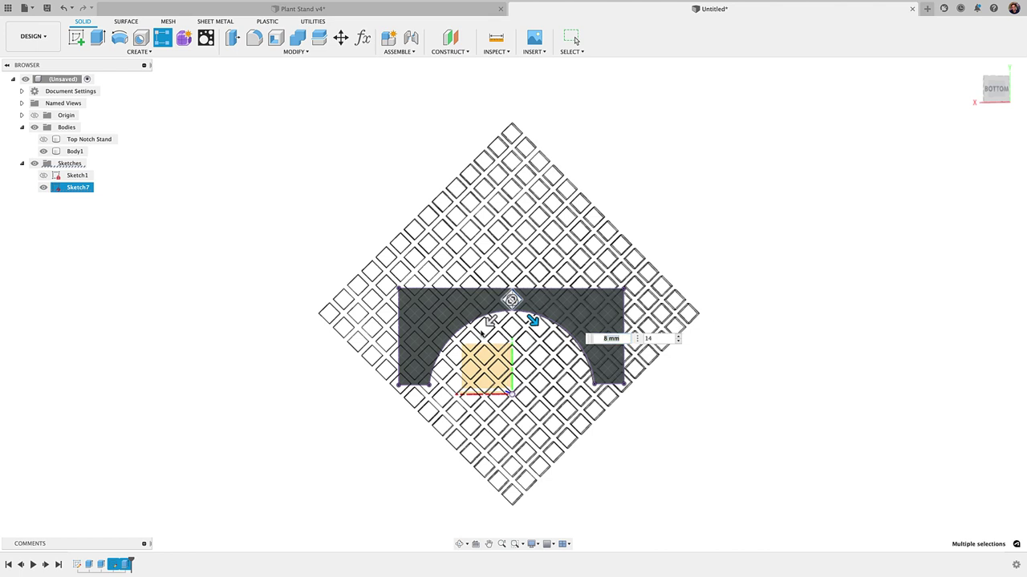
# Hide the diamond sketch Sketch7 and show the Top Notch Stand body around the lattice
pyautogui.scroll(4, 489, 342)
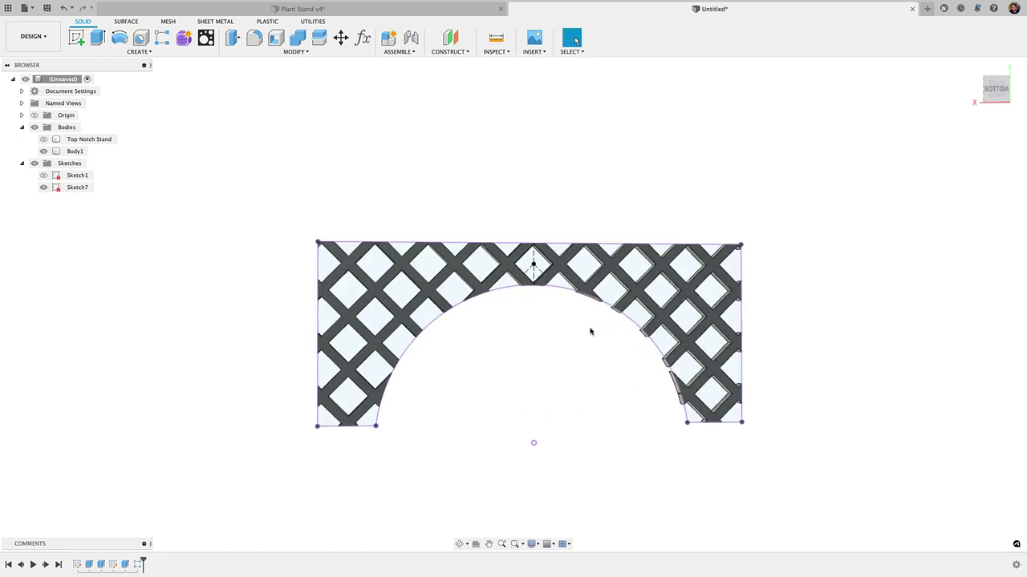
pyautogui.keyDown('shift'); pyautogui.moveTo(591, 331); pyautogui.dragTo(580, 341, button='middle'); pyautogui.keyUp('shift')
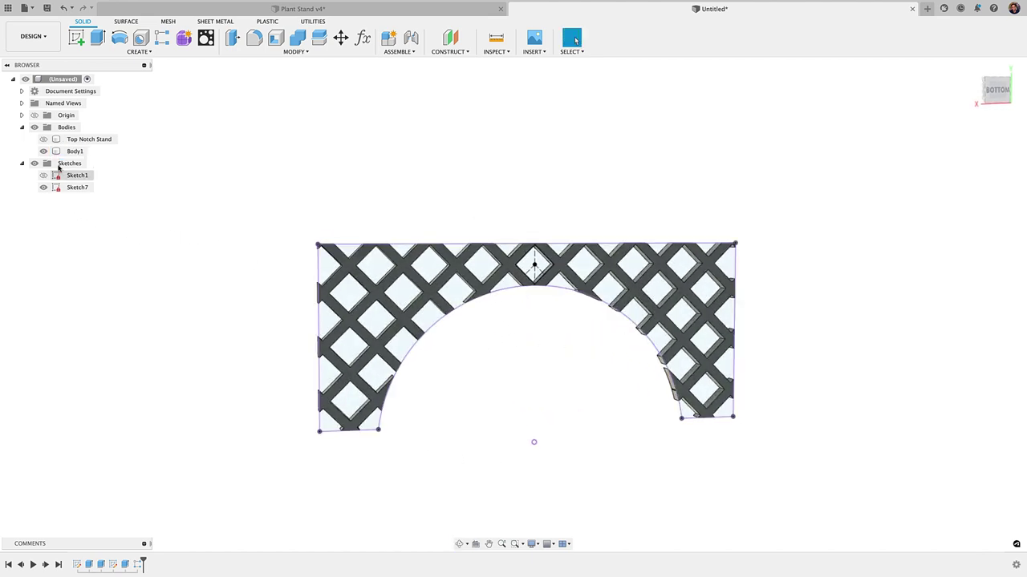
pyautogui.click(41, 190)
pyautogui.click(42, 188)
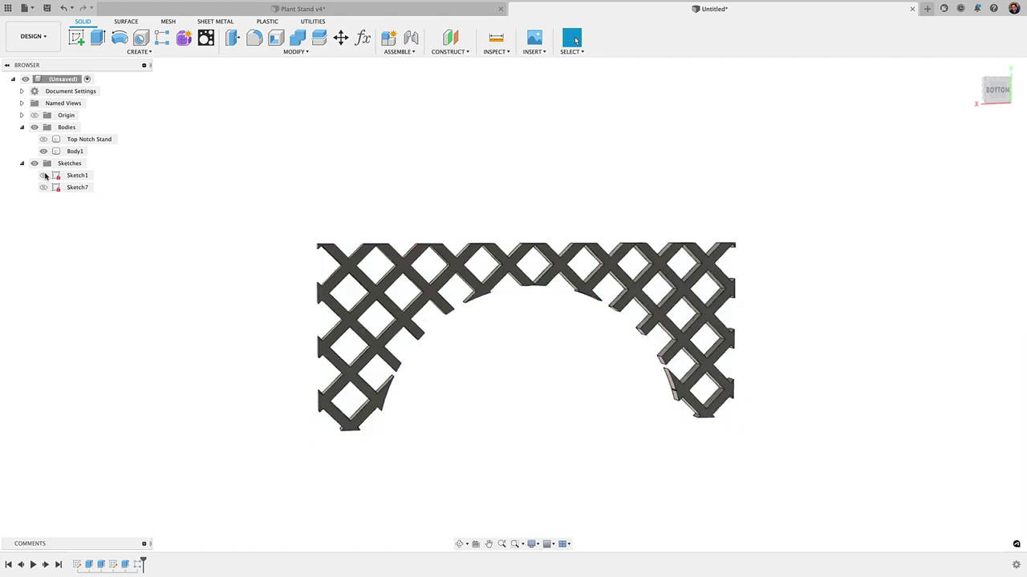
pyautogui.click(43, 140)
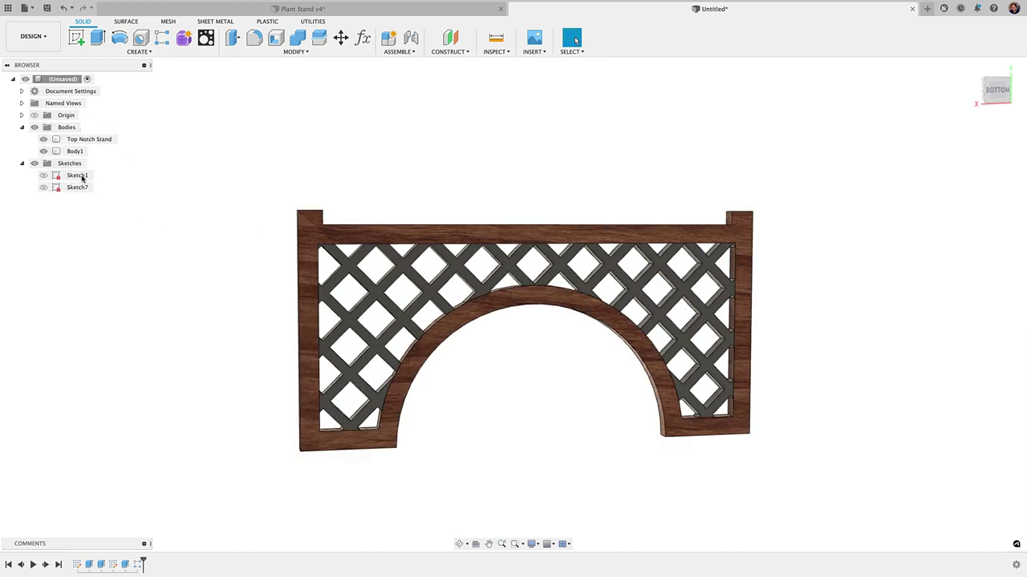
# Hide the Top Notch Stand body and examine the patterned lattice body on its own from below
pyautogui.click(45, 156)
pyautogui.click(86, 140)
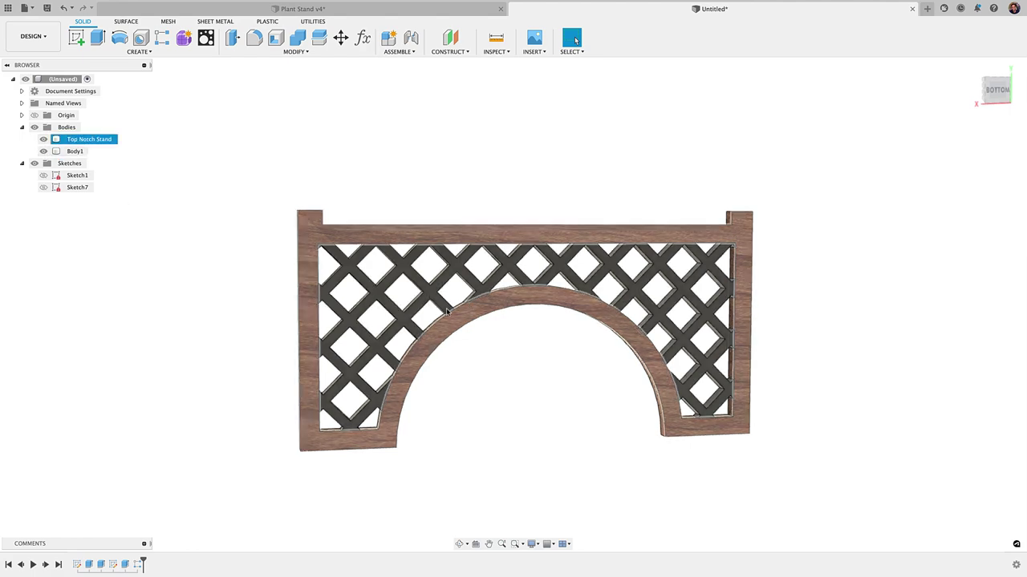
pyautogui.click(122, 167)
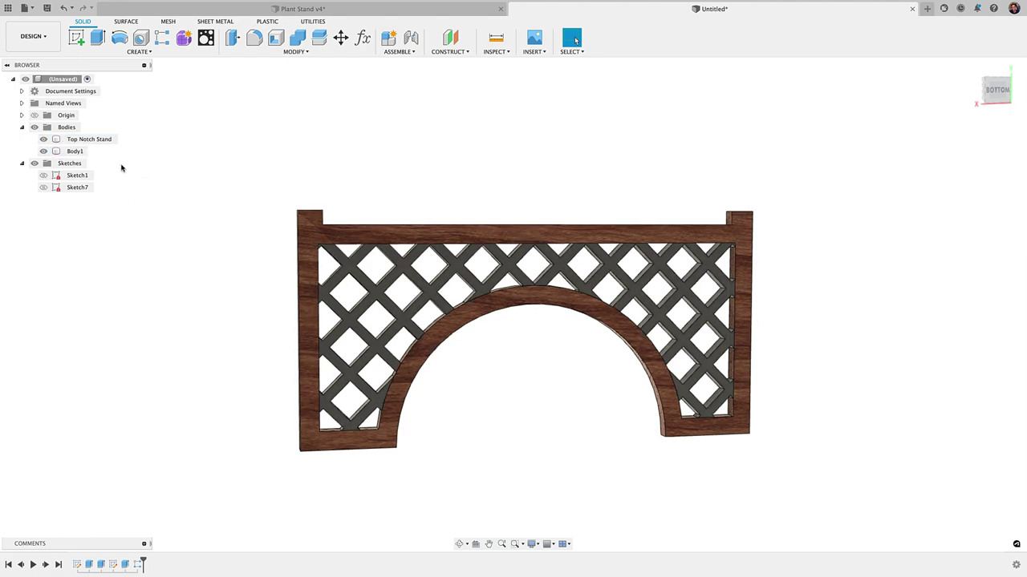
pyautogui.click(45, 153)
pyautogui.click(43, 140)
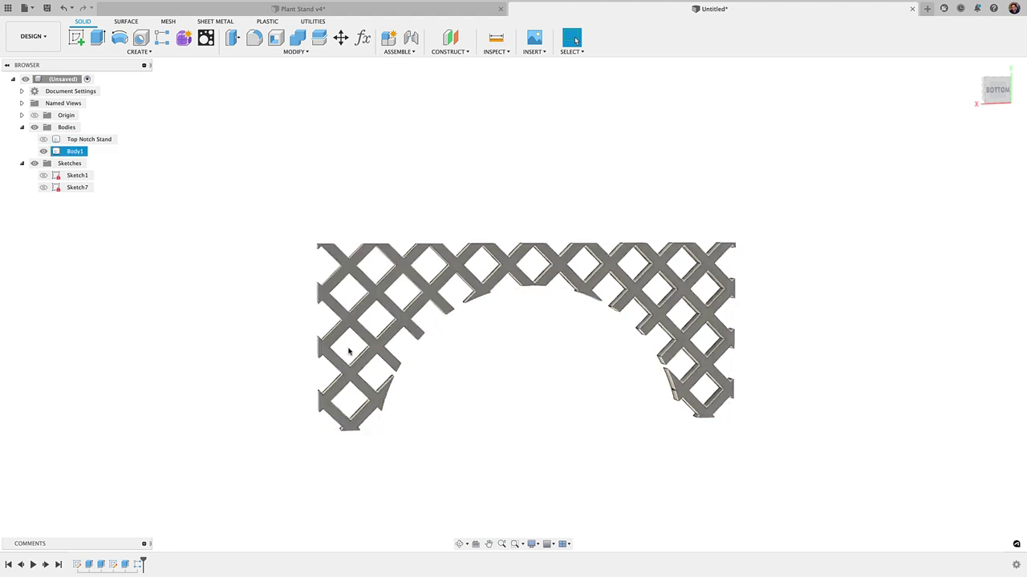
pyautogui.click(997, 89)
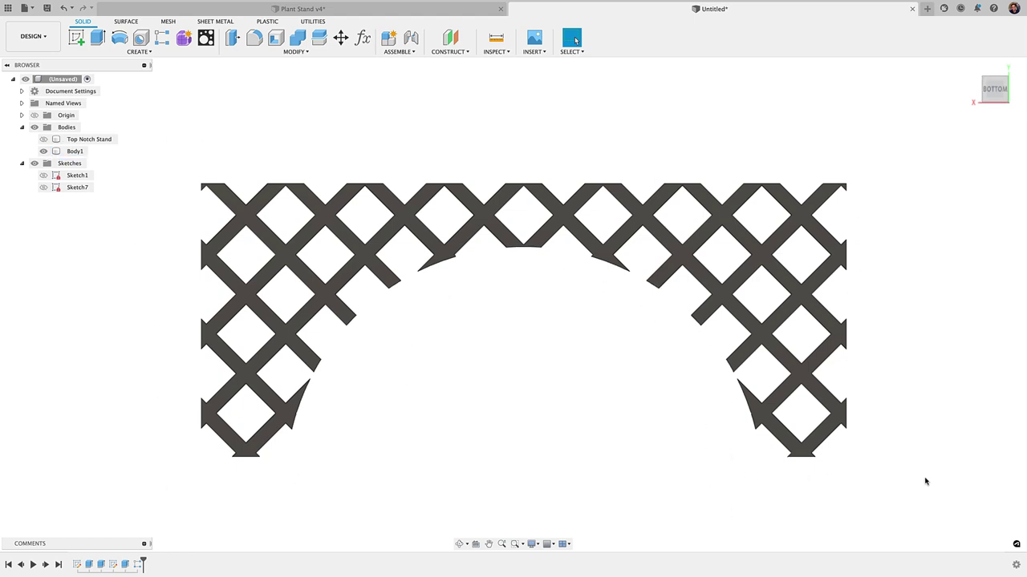
pyautogui.scroll(-3, 790, 357)
pyautogui.keyDown('shift'); pyautogui.moveTo(536, 410); pyautogui.dragTo(638, 342, button='middle'); pyautogui.keyUp('shift')
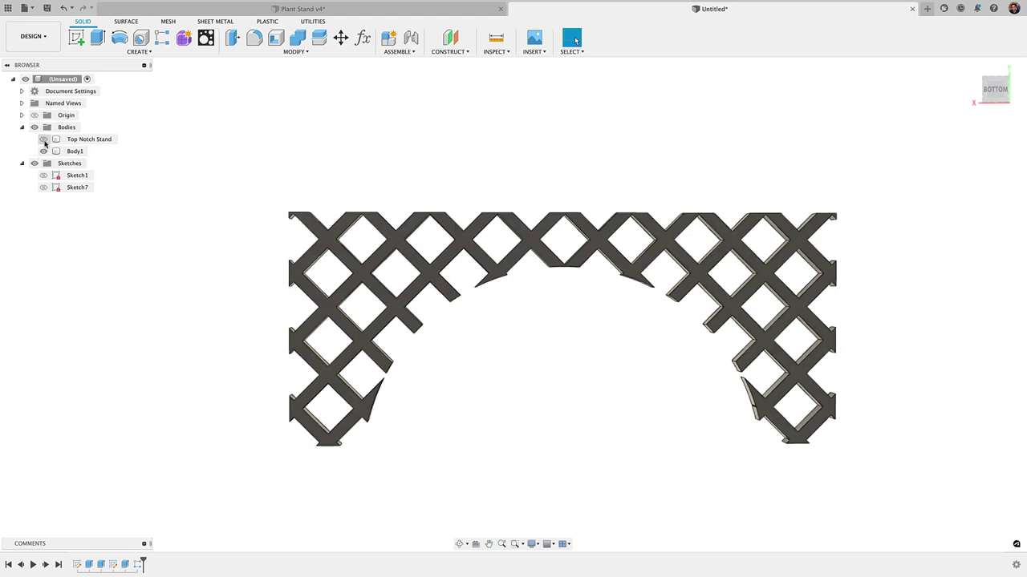
# Show the Top Notch Stand body and combine the lattice Body1 into it with the Join operation
pyautogui.click(43, 139)
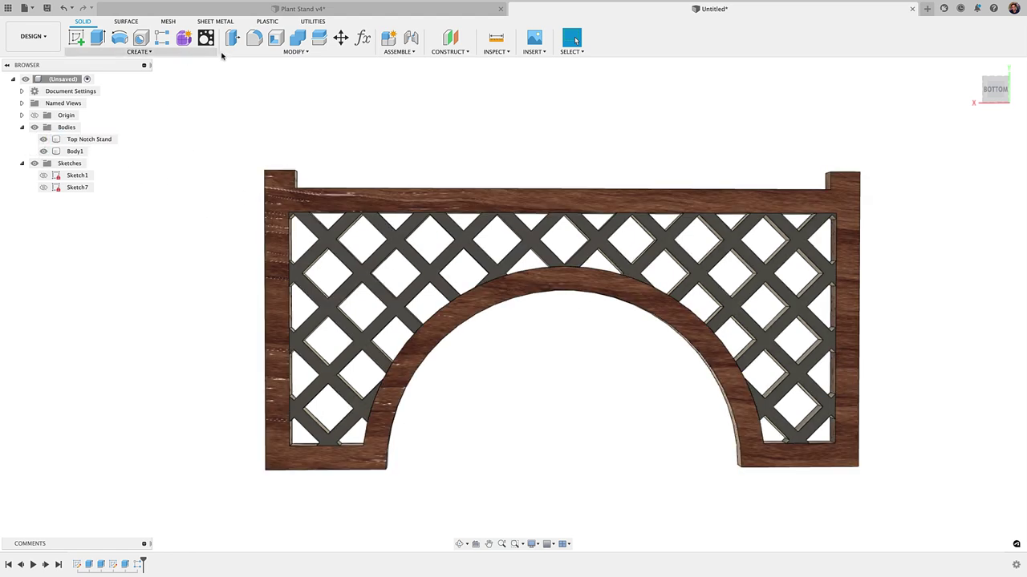
pyautogui.click(259, 52)
pyautogui.click(250, 126)
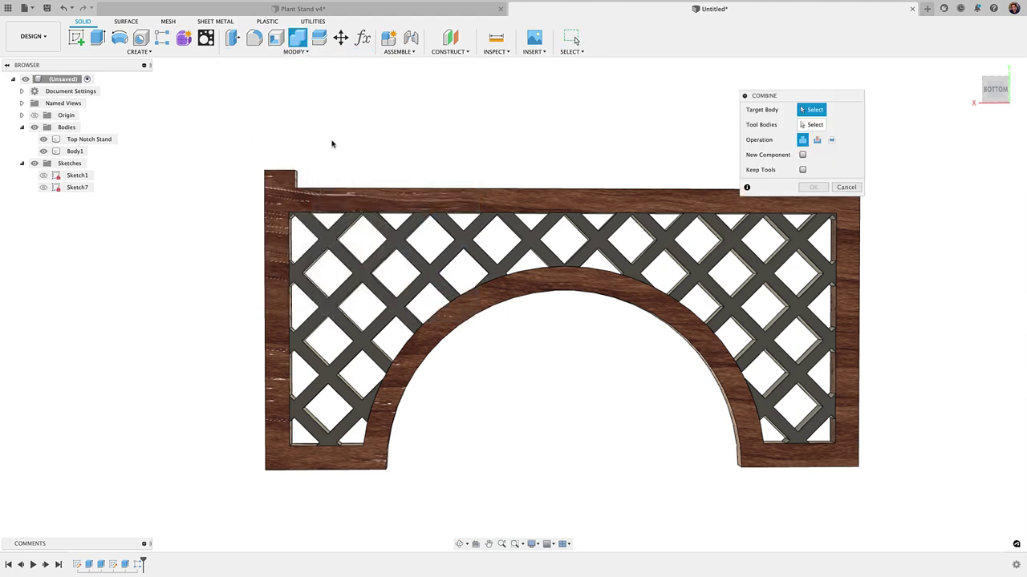
pyautogui.click(88, 139)
pyautogui.click(786, 263)
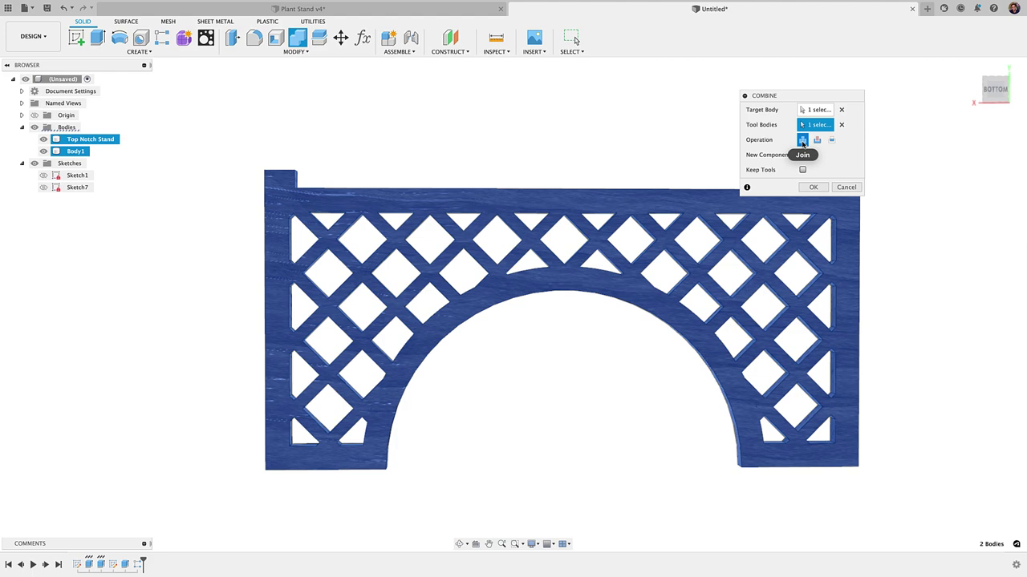
pyautogui.click(812, 187)
pyautogui.keyDown('shift'); pyautogui.moveTo(647, 351); pyautogui.dragTo(559, 433, button='middle'); pyautogui.keyUp('shift')
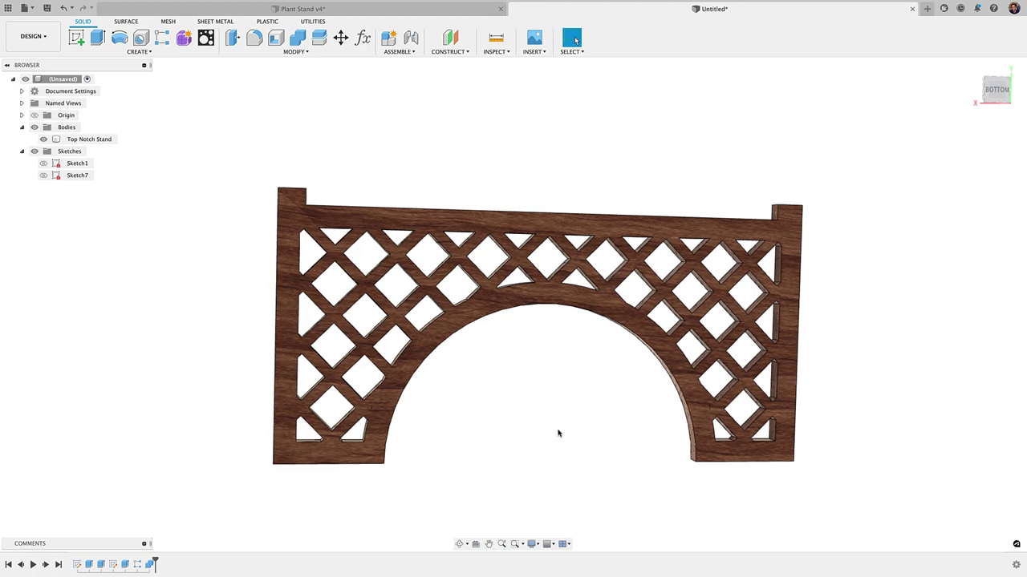
pyautogui.keyDown('shift'); pyautogui.moveTo(555, 387); pyautogui.dragTo(520, 267, button='middle'); pyautogui.keyUp('shift')
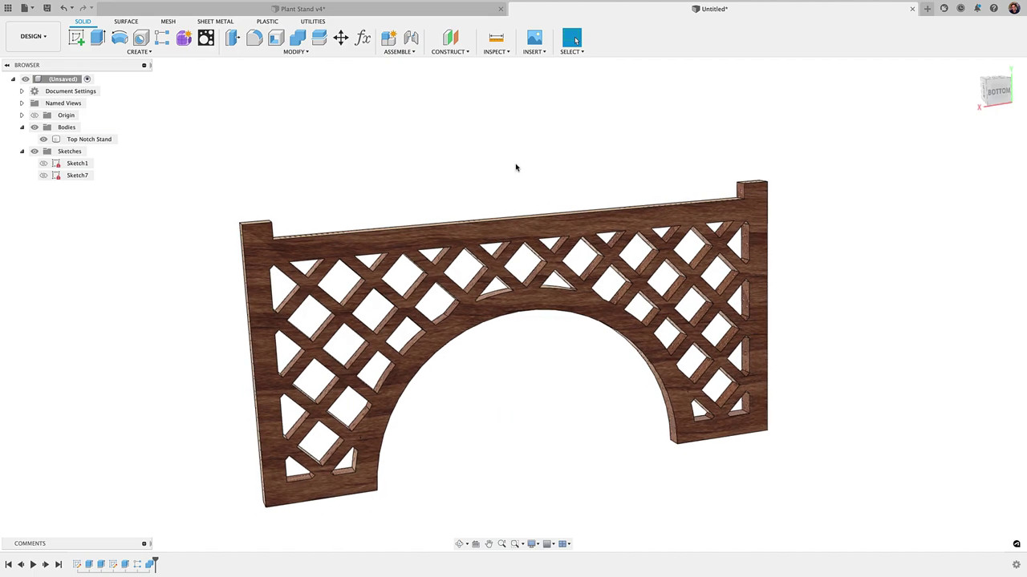
pyautogui.scroll(-3, 514, 168)
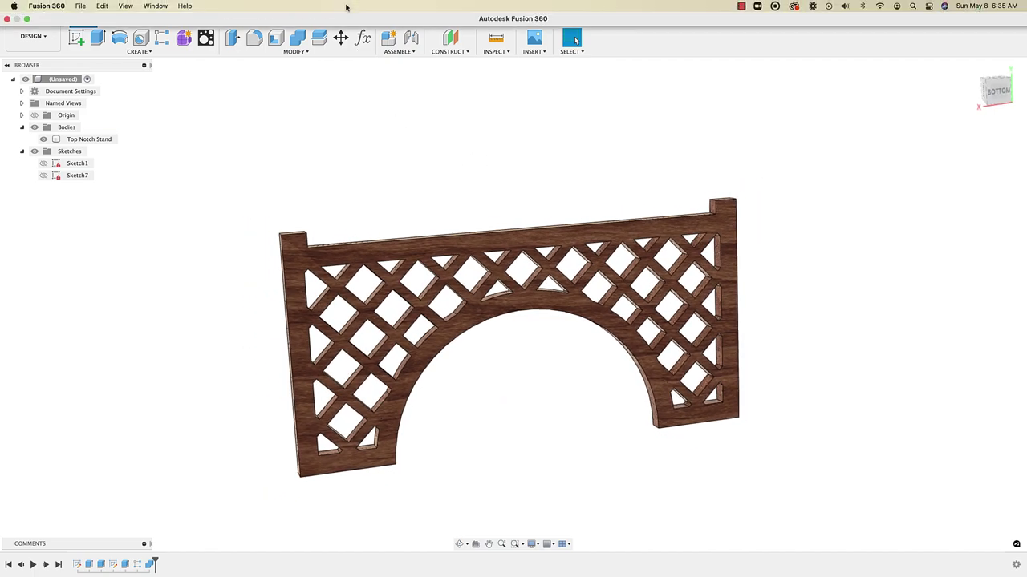
# Switch to the Plant Stand v4 design and show the Table and Top Notch Stand bodies to view the complete assembly
pyautogui.click(341, 10)
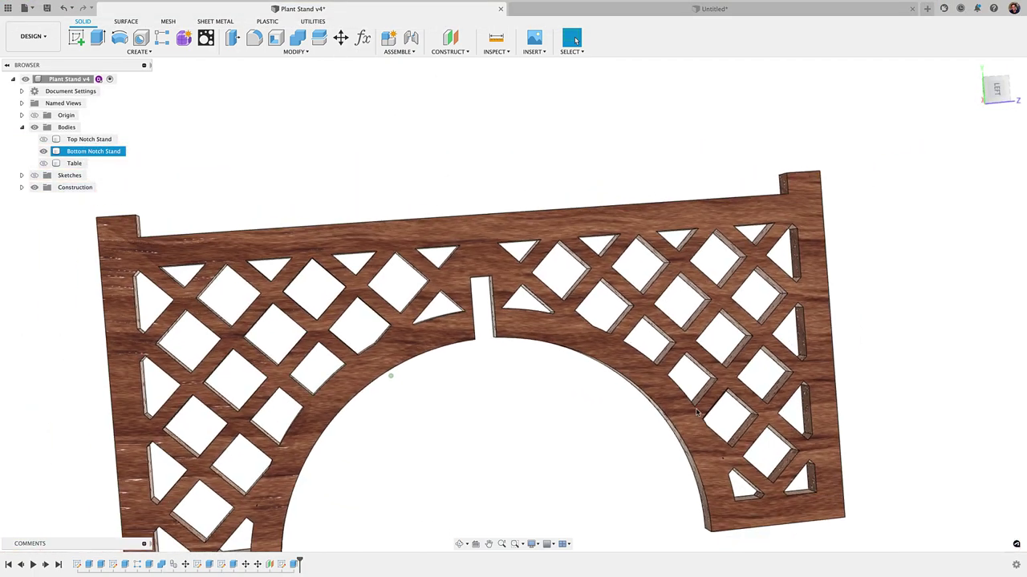
pyautogui.keyDown('shift'); pyautogui.moveTo(697, 412); pyautogui.dragTo(361, 353, button='middle'); pyautogui.keyUp('shift')
pyautogui.click(43, 165)
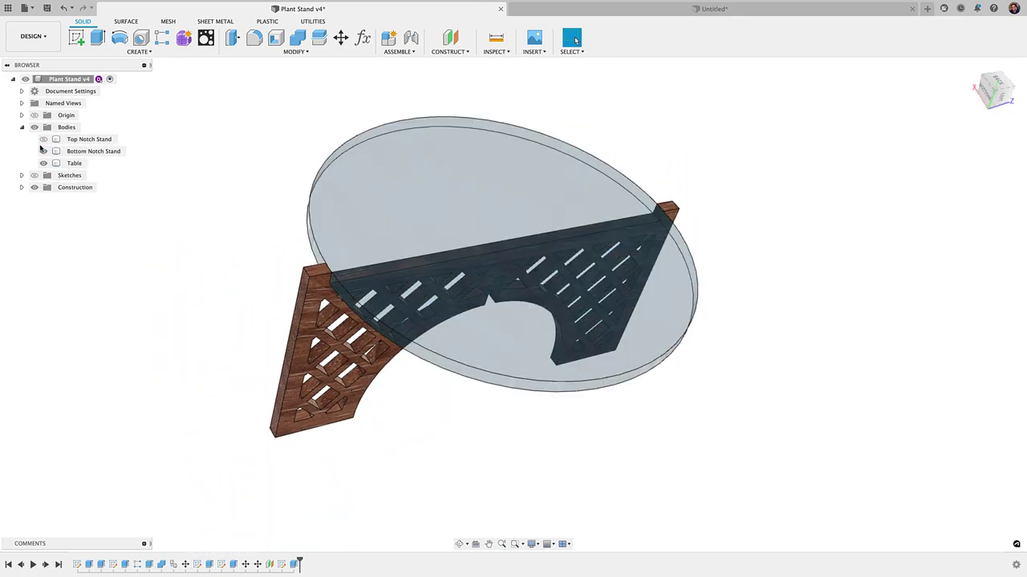
pyautogui.click(43, 139)
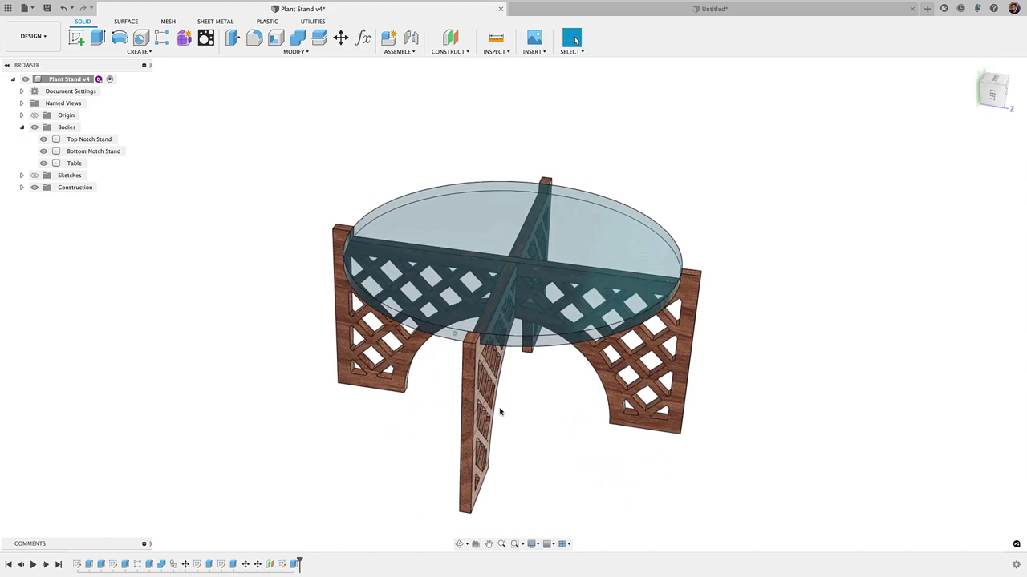
pyautogui.click(499, 411)
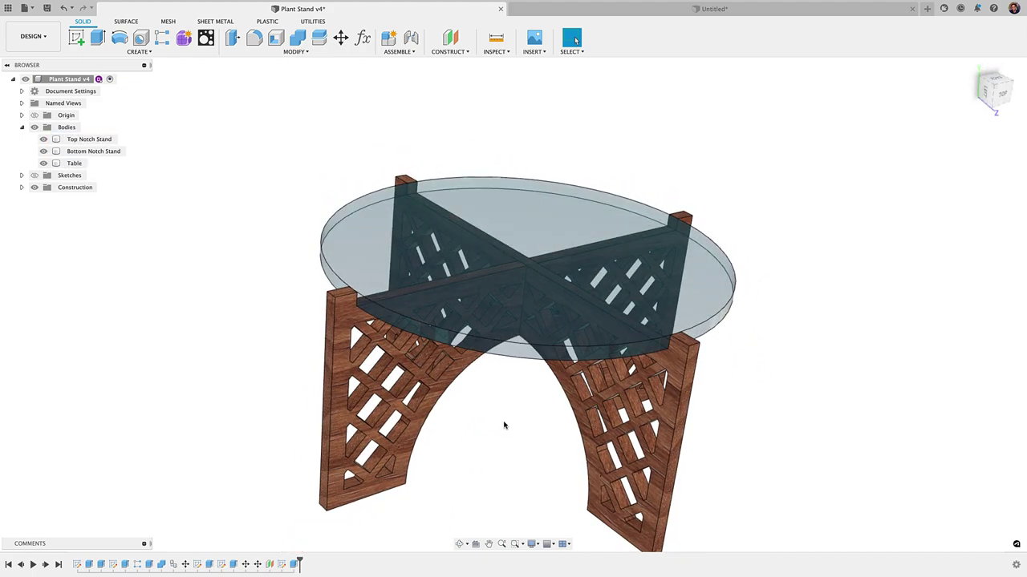
pyautogui.click(793, 353)
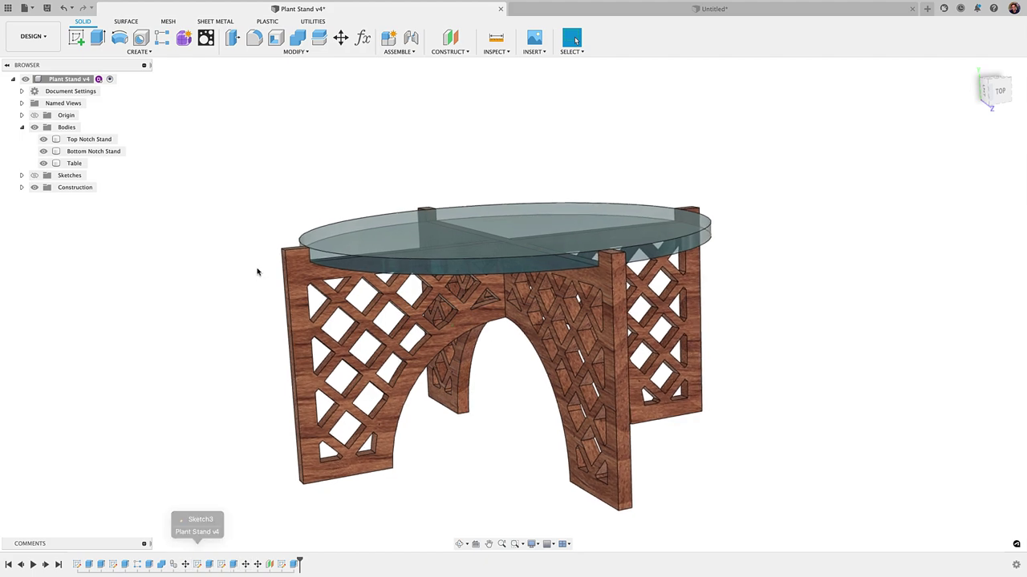
pyautogui.scroll(3, 459, 454)
pyautogui.scroll(-4, 473, 457)
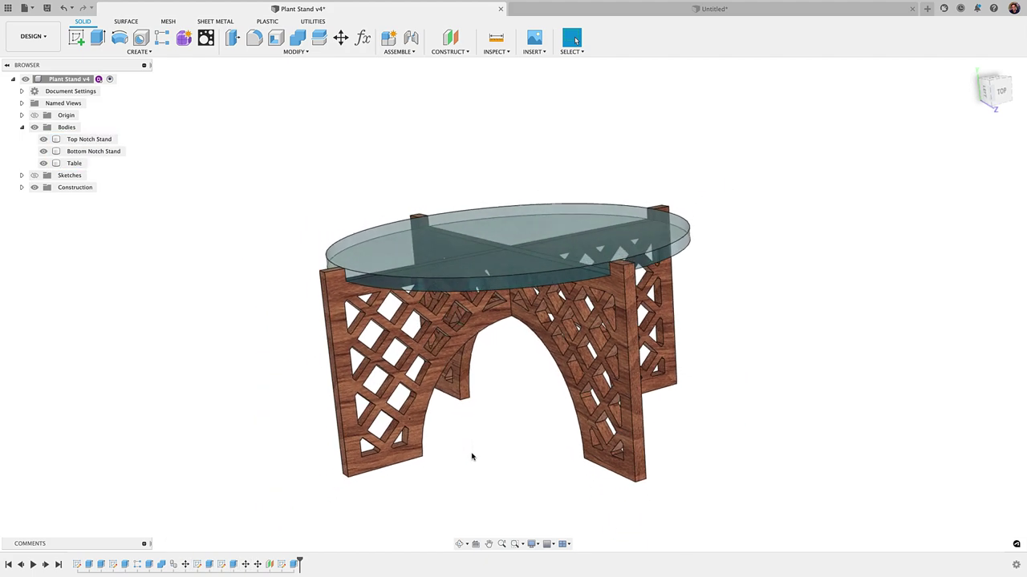
pyautogui.keyDown('shift'); pyautogui.scroll(5, 472, 458); pyautogui.keyUp('shift')
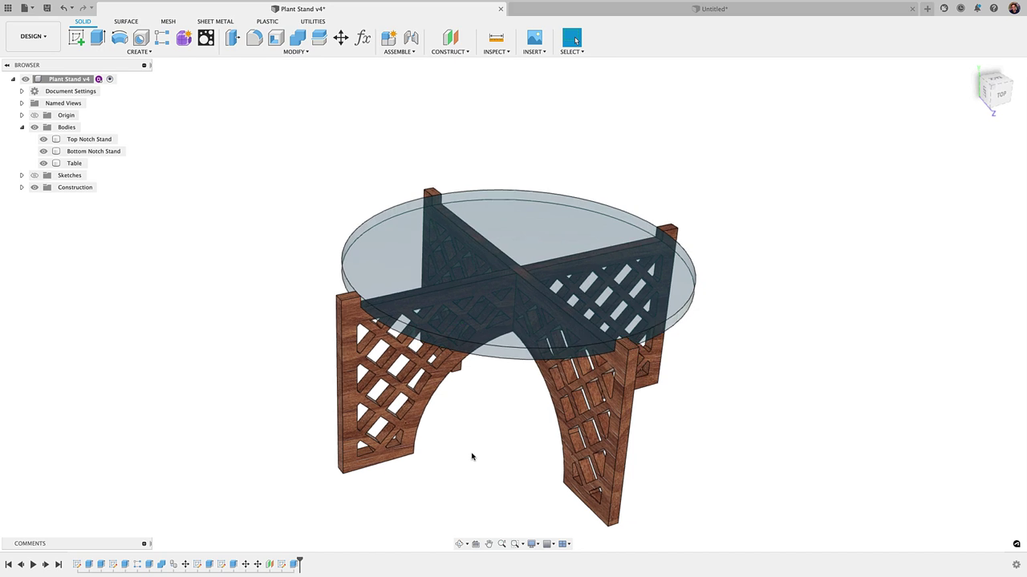